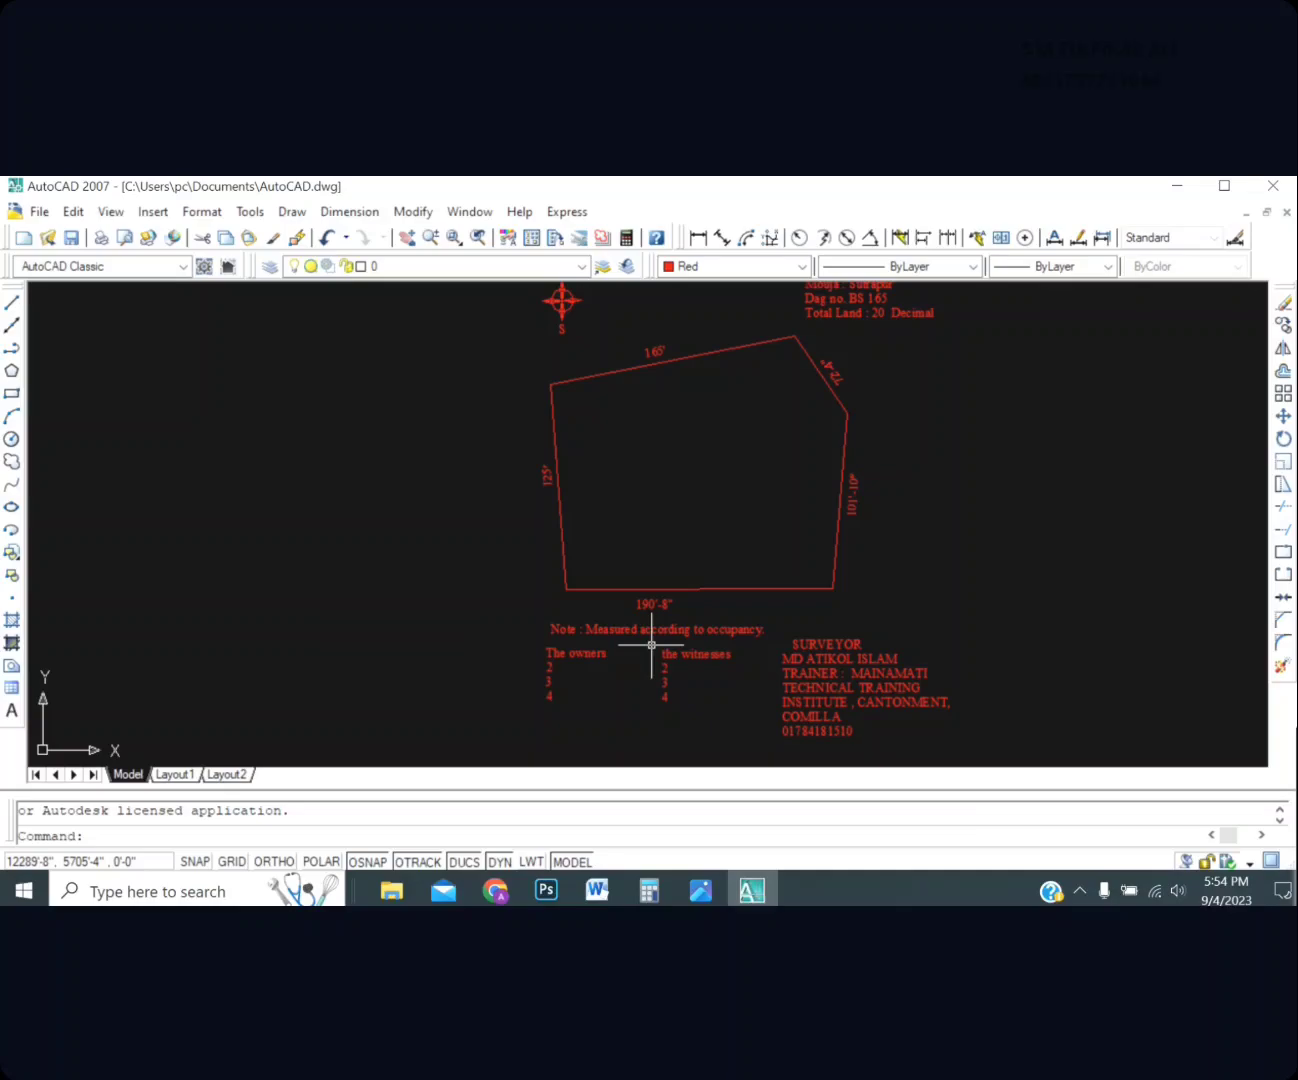
Examine the land plot drawing's side dimensions, occupancy note, owner and witness lists, surveyor block and land details
scroll(731, 641, "up", 2)
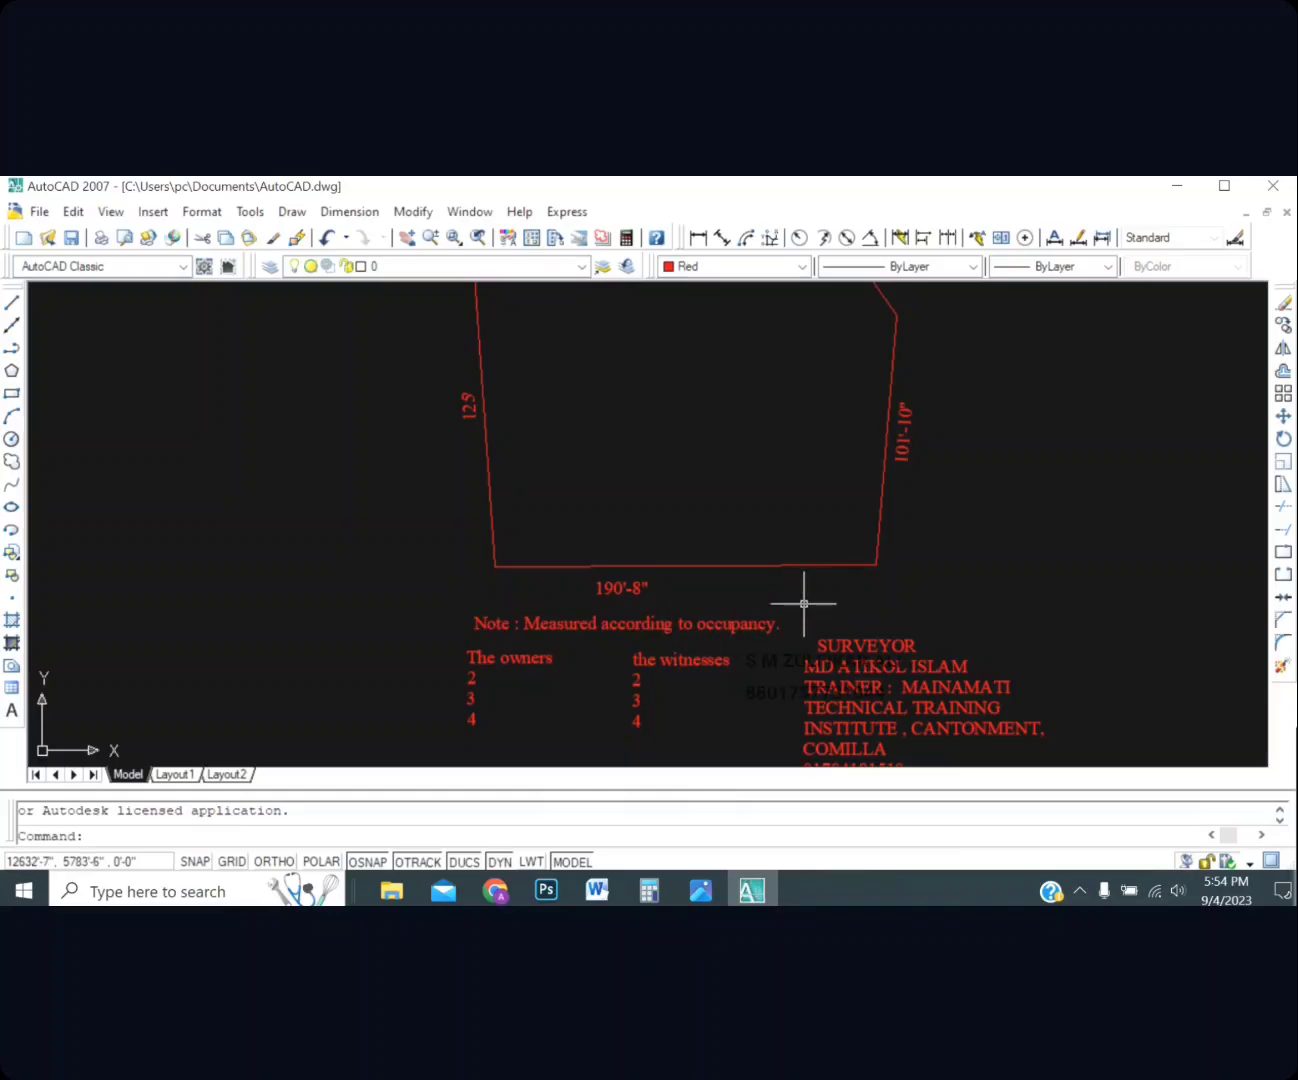
scroll(803, 603, "down", 2)
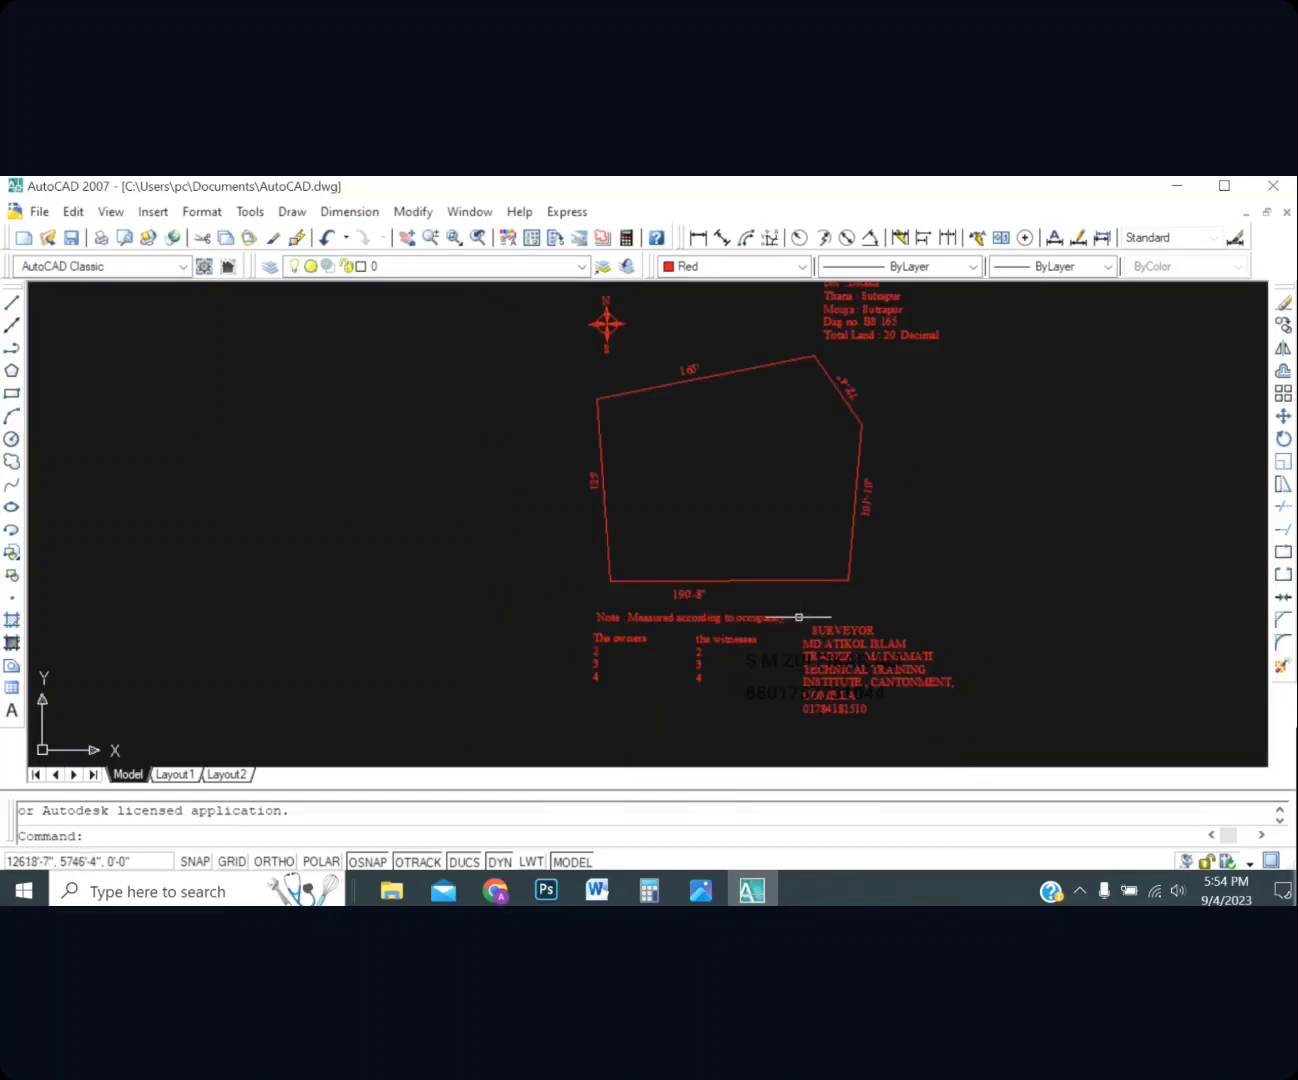
scroll(797, 616, "up", 3)
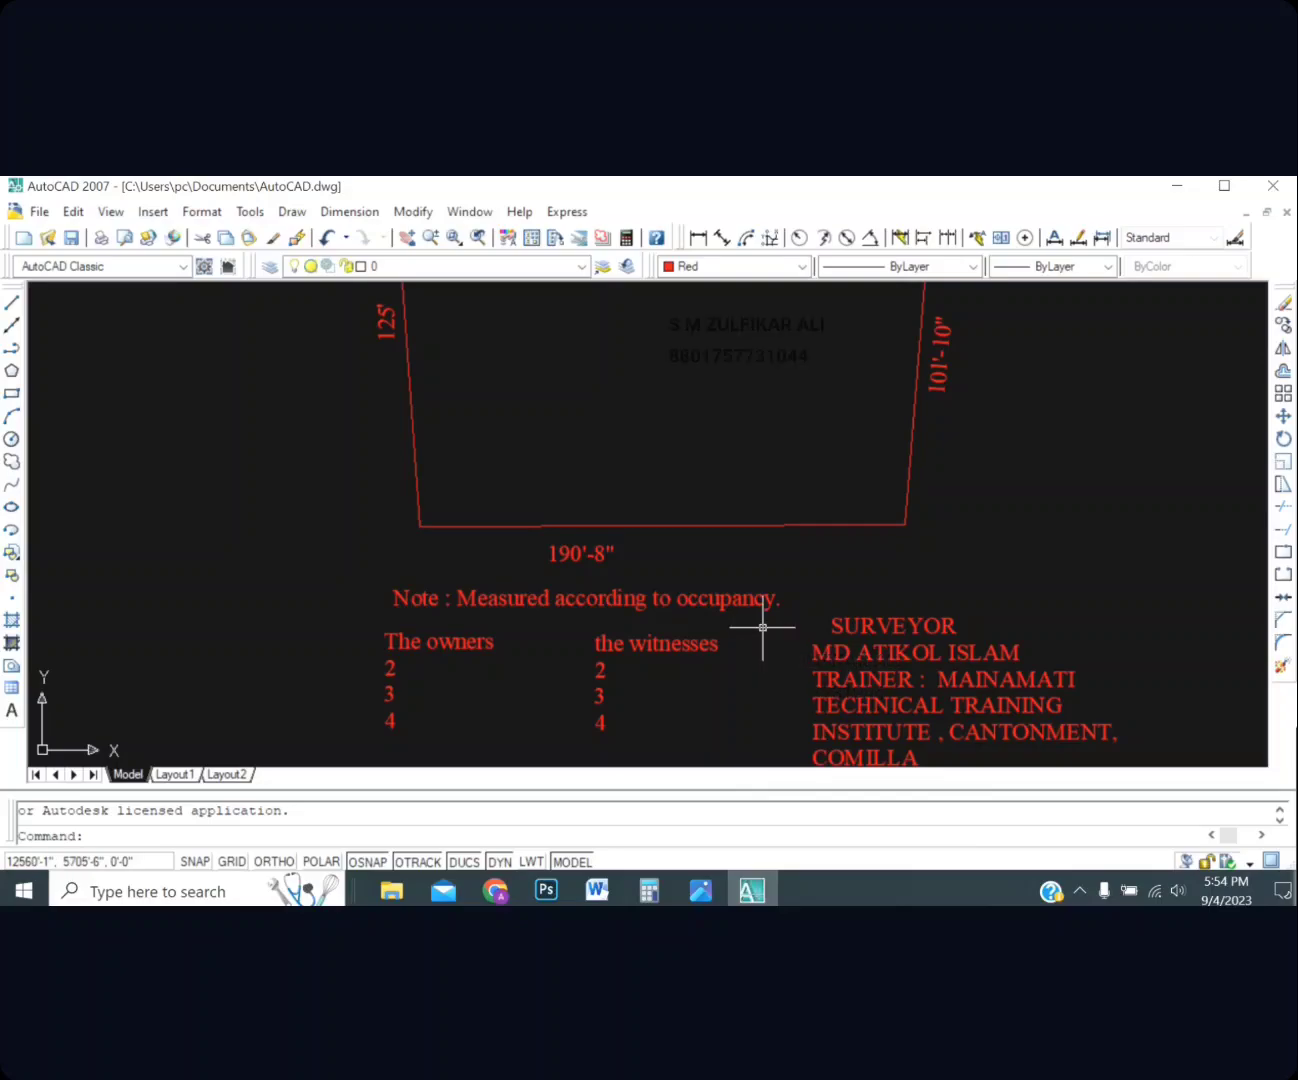
scroll(761, 628, "down", 1)
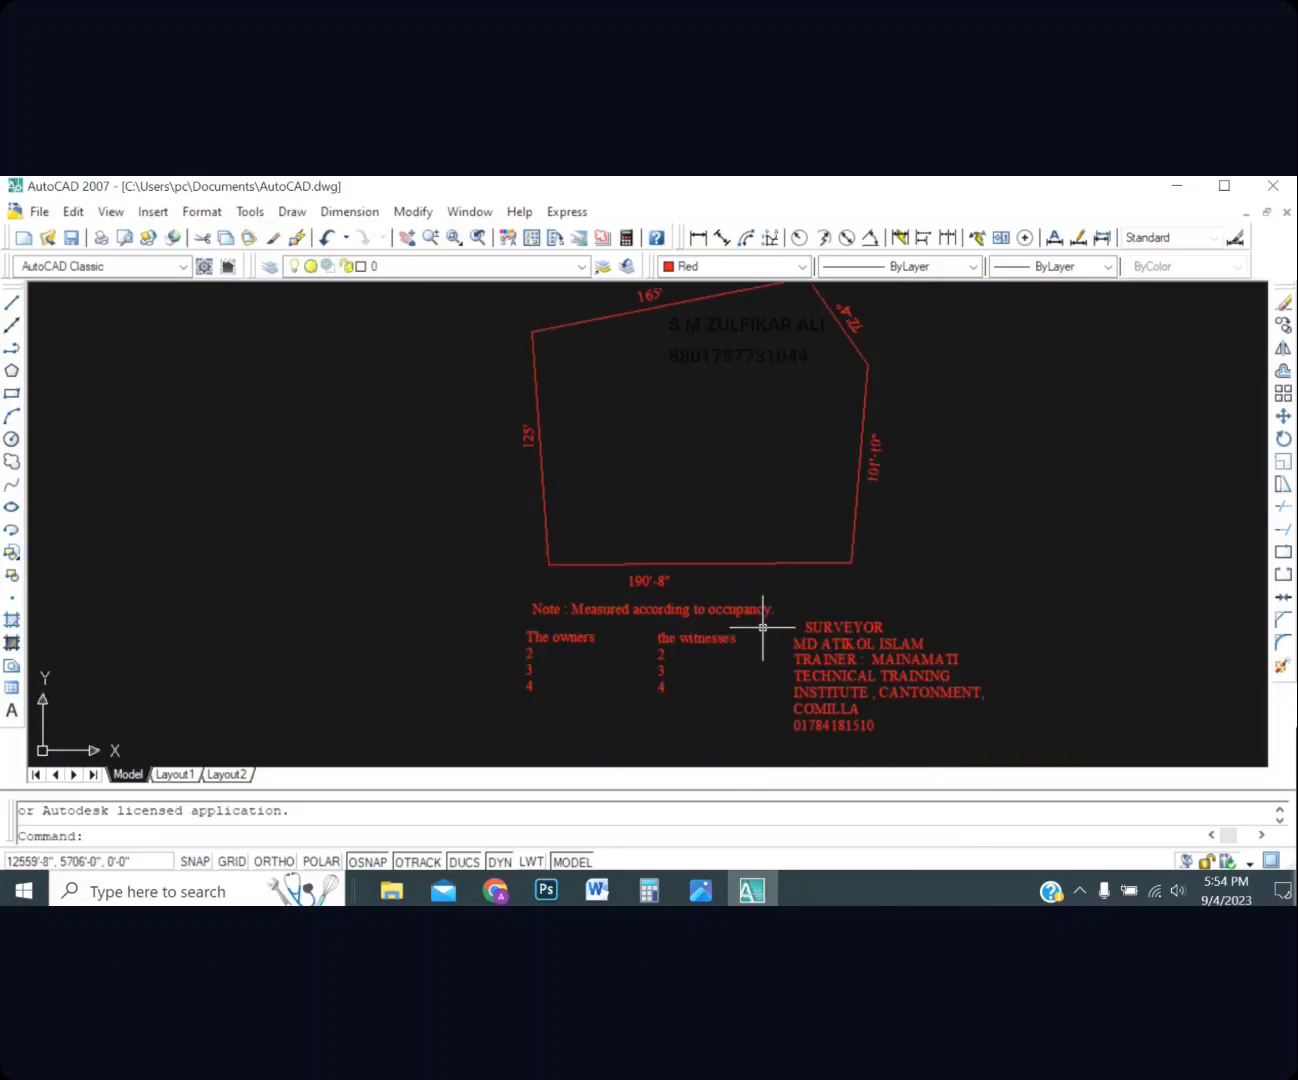
scroll(753, 661, "down", 3)
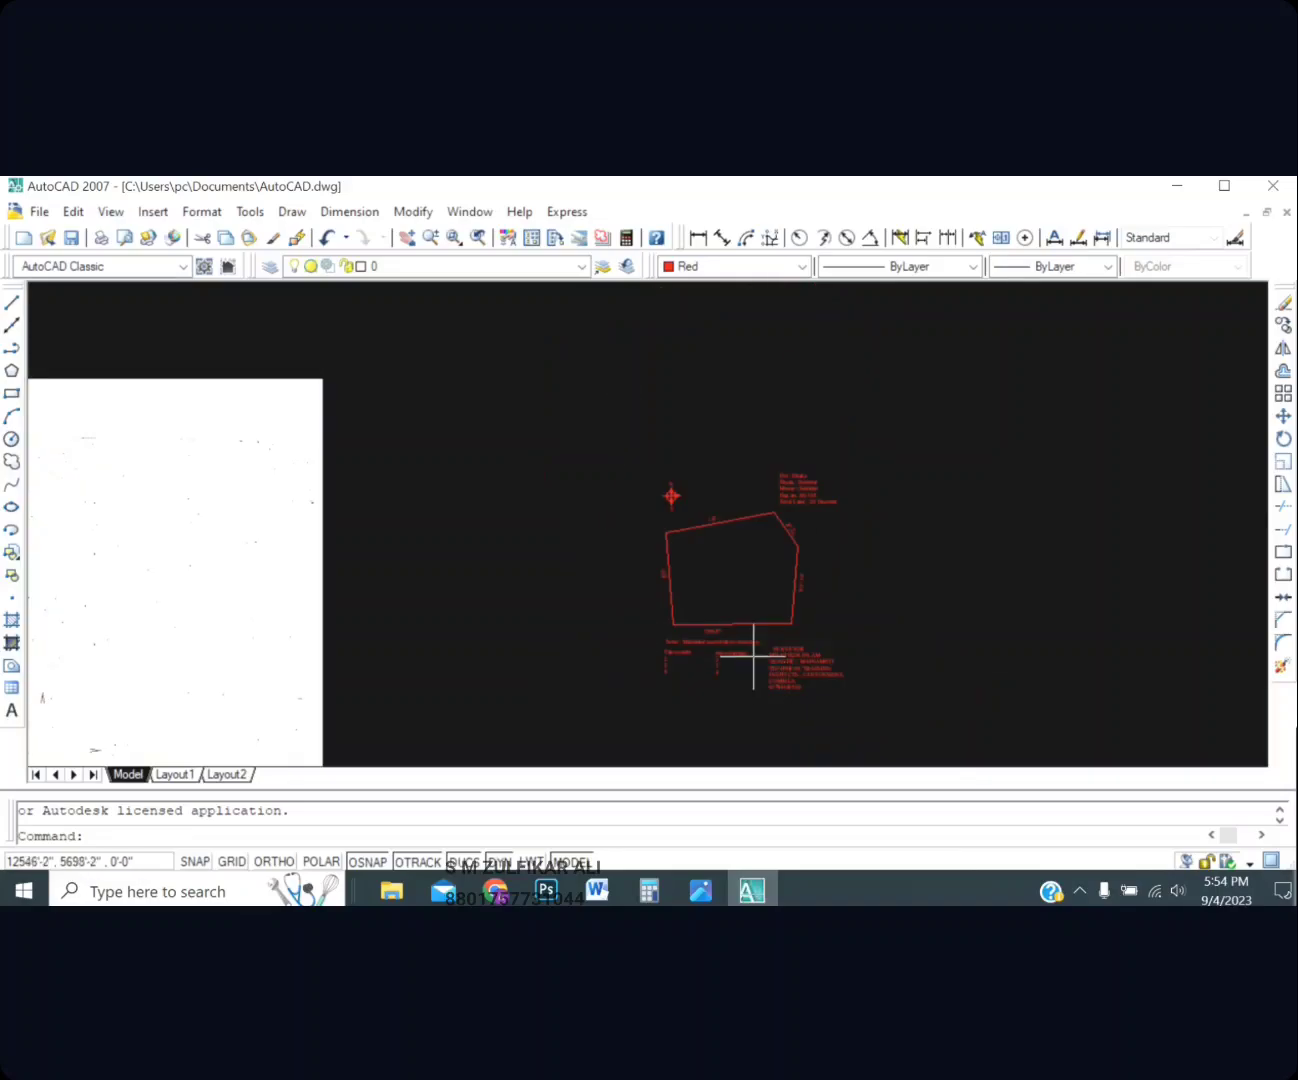
scroll(650, 450, "up", 4)
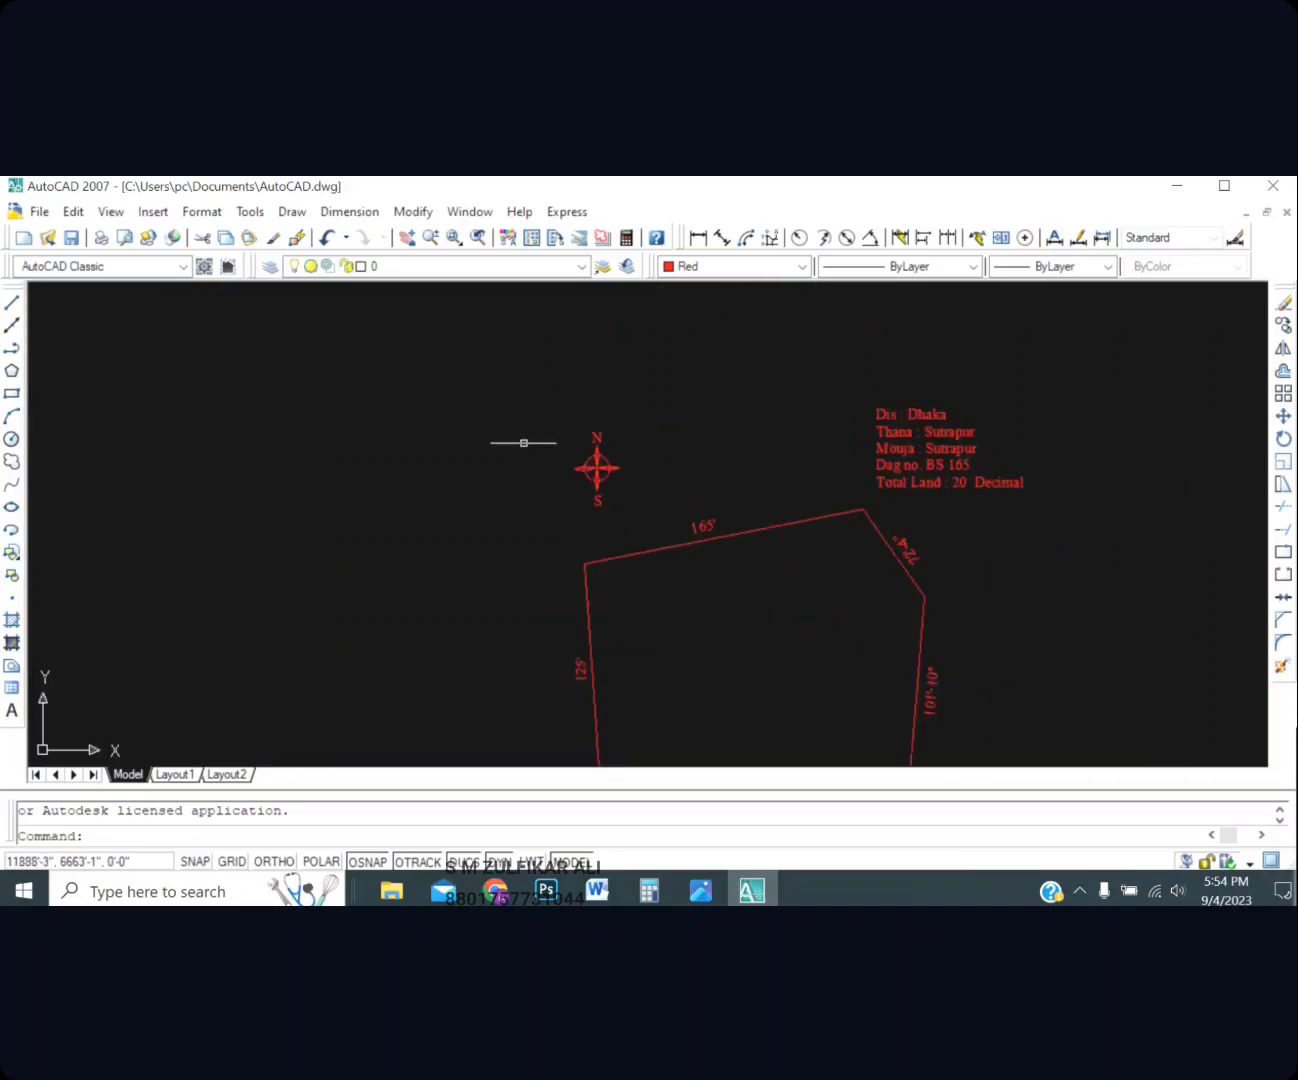
scroll(524, 442, "down", 1)
scroll(790, 460, "up", 1)
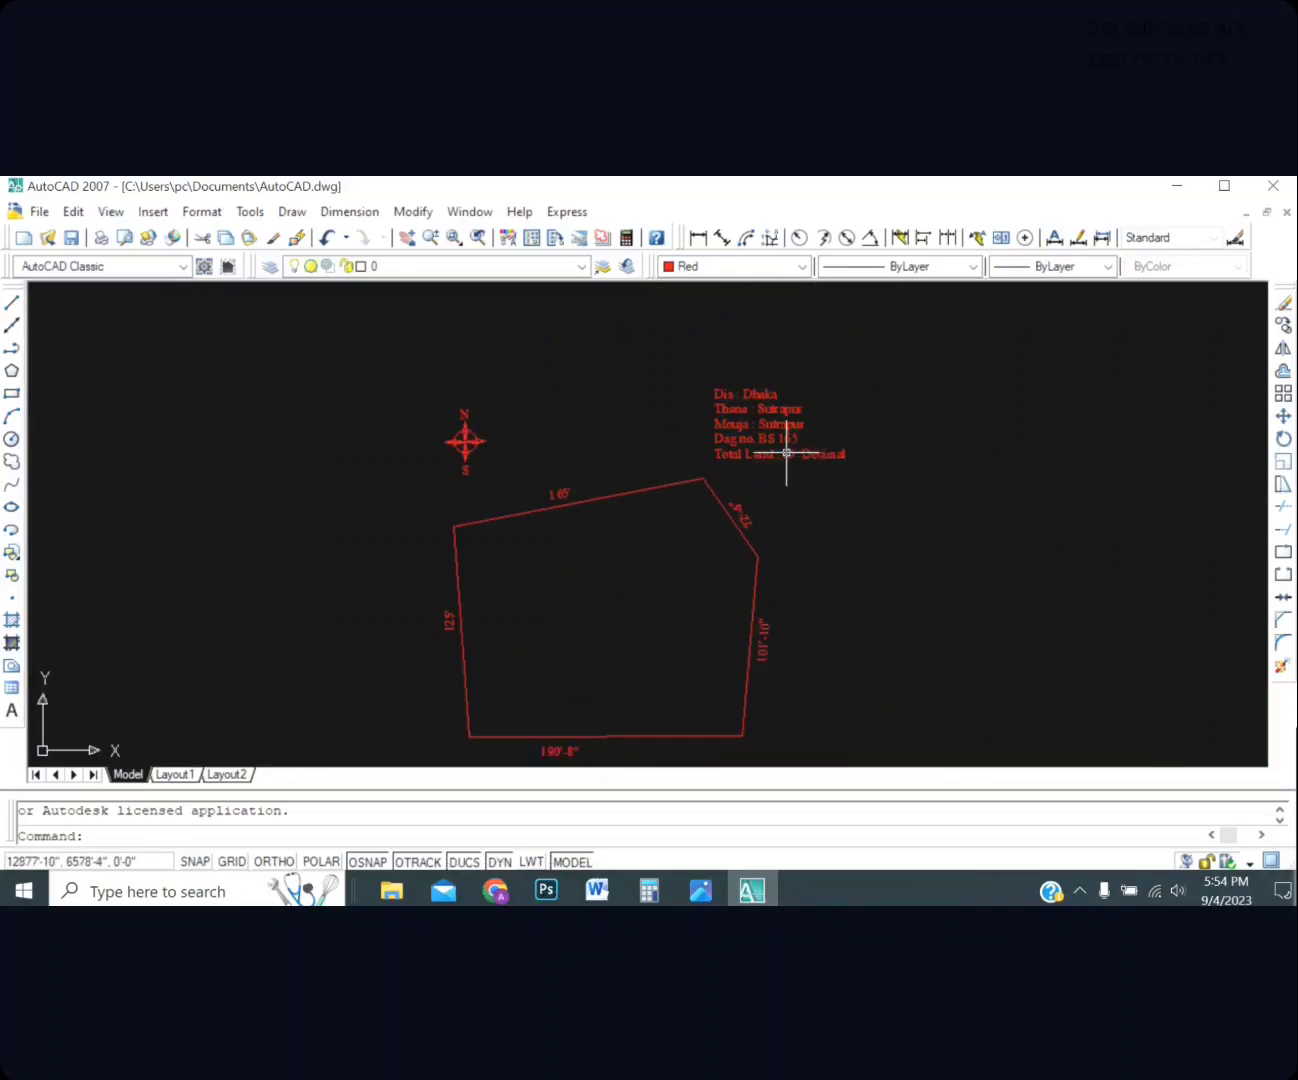
scroll(787, 454, "down", 2)
scroll(797, 479, "up", 1)
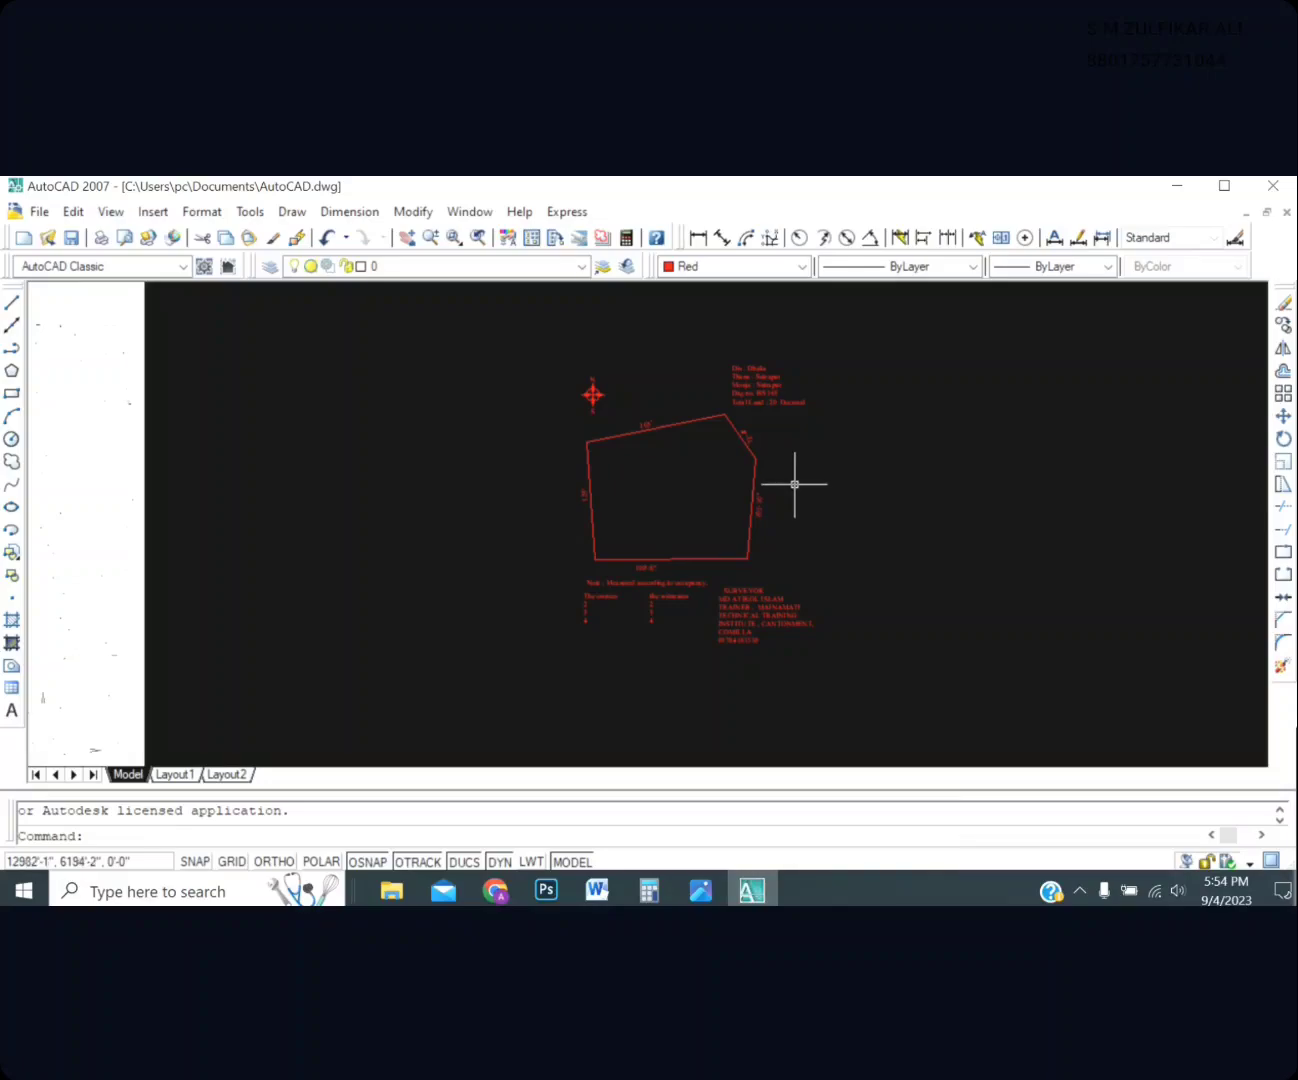
scroll(588, 362, "up", 1)
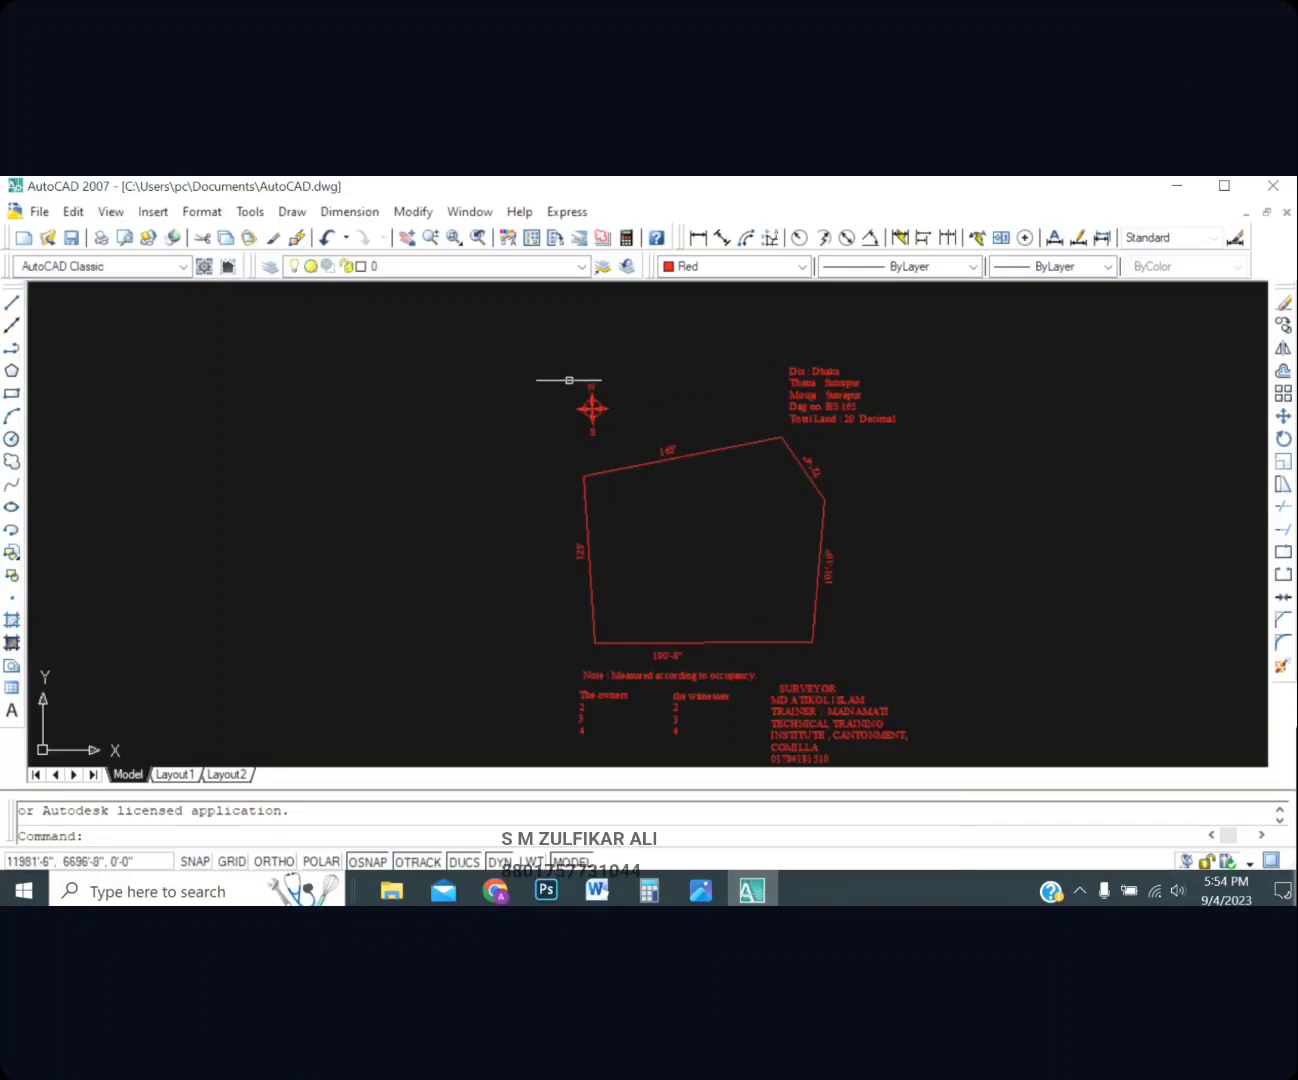
Move the north arrow symbol with its N and S letters slightly, keeping it above the plot's upper-left corner
left_click(548, 365)
left_click(630, 438)
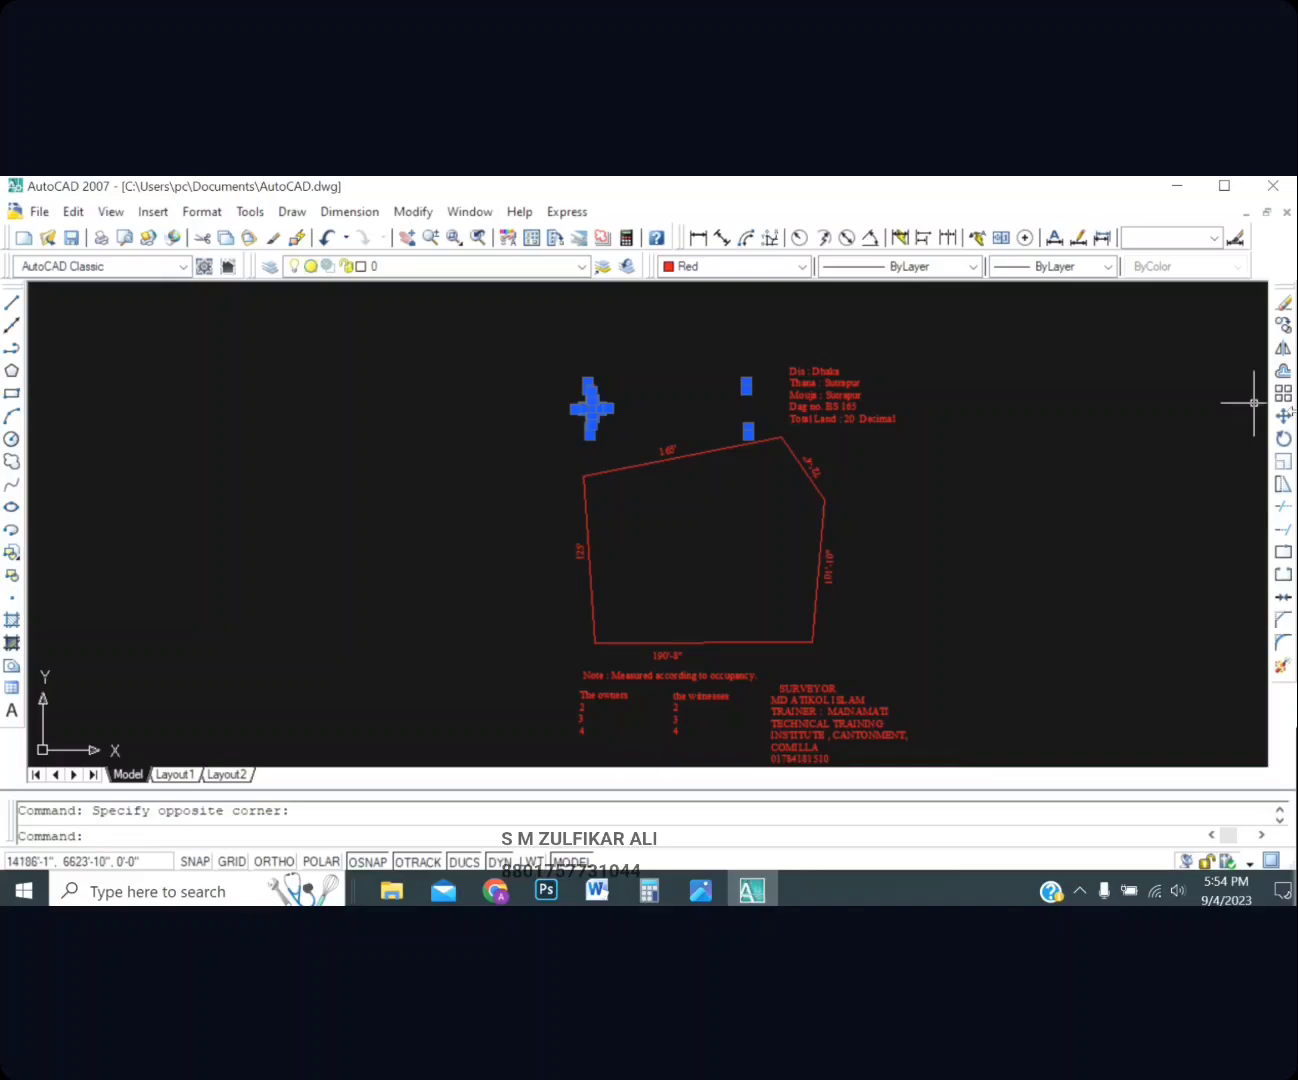
left_click(1287, 415)
left_click(592, 406)
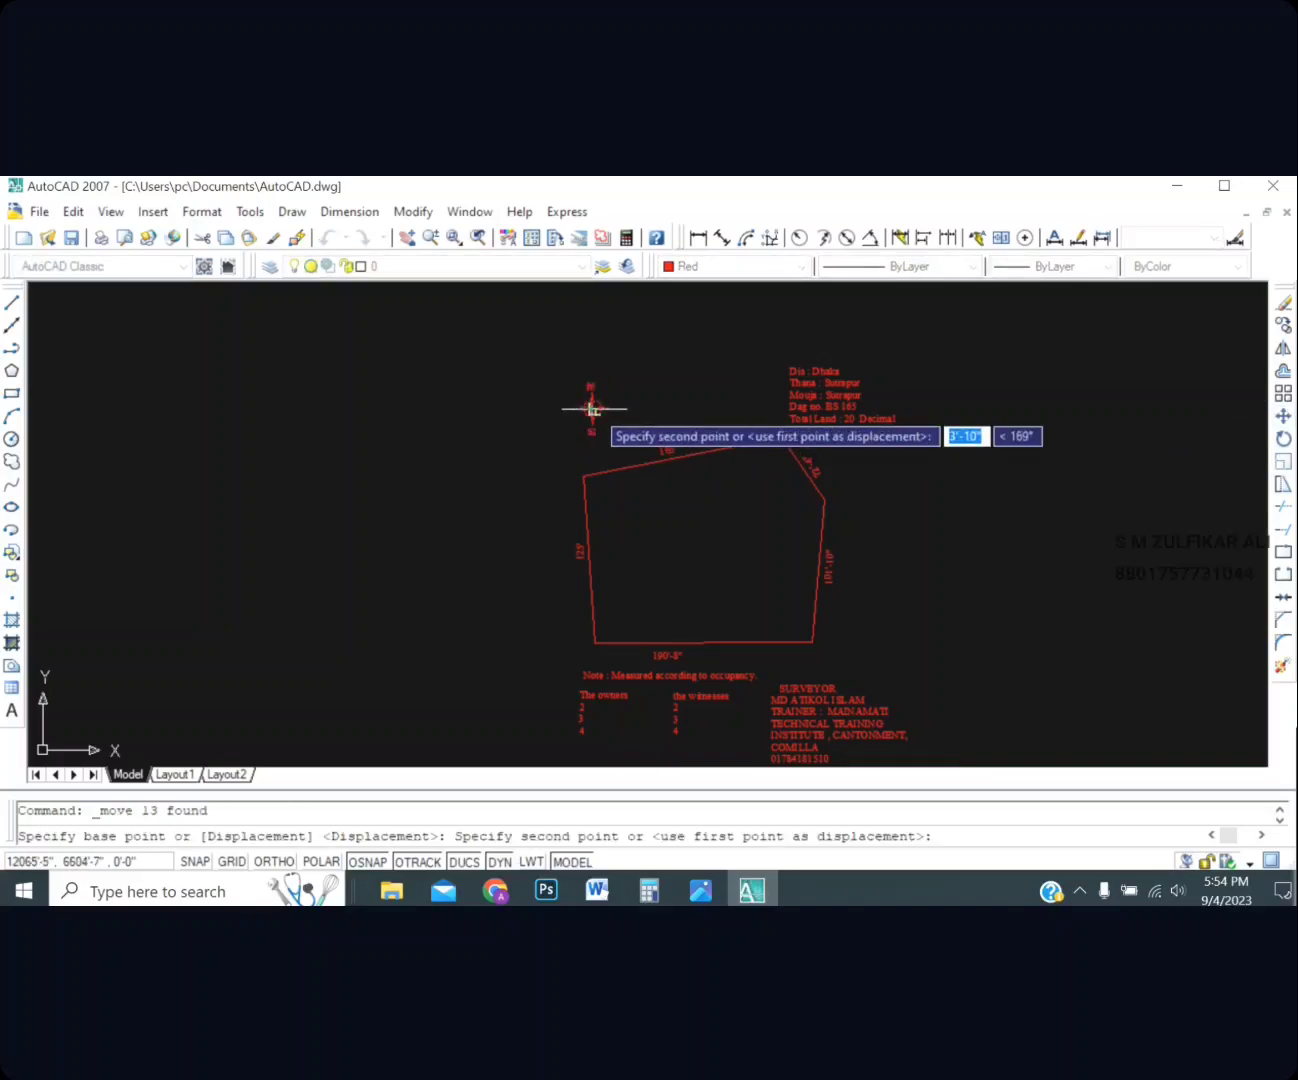
scroll(594, 408, "up", 2)
left_click(616, 408)
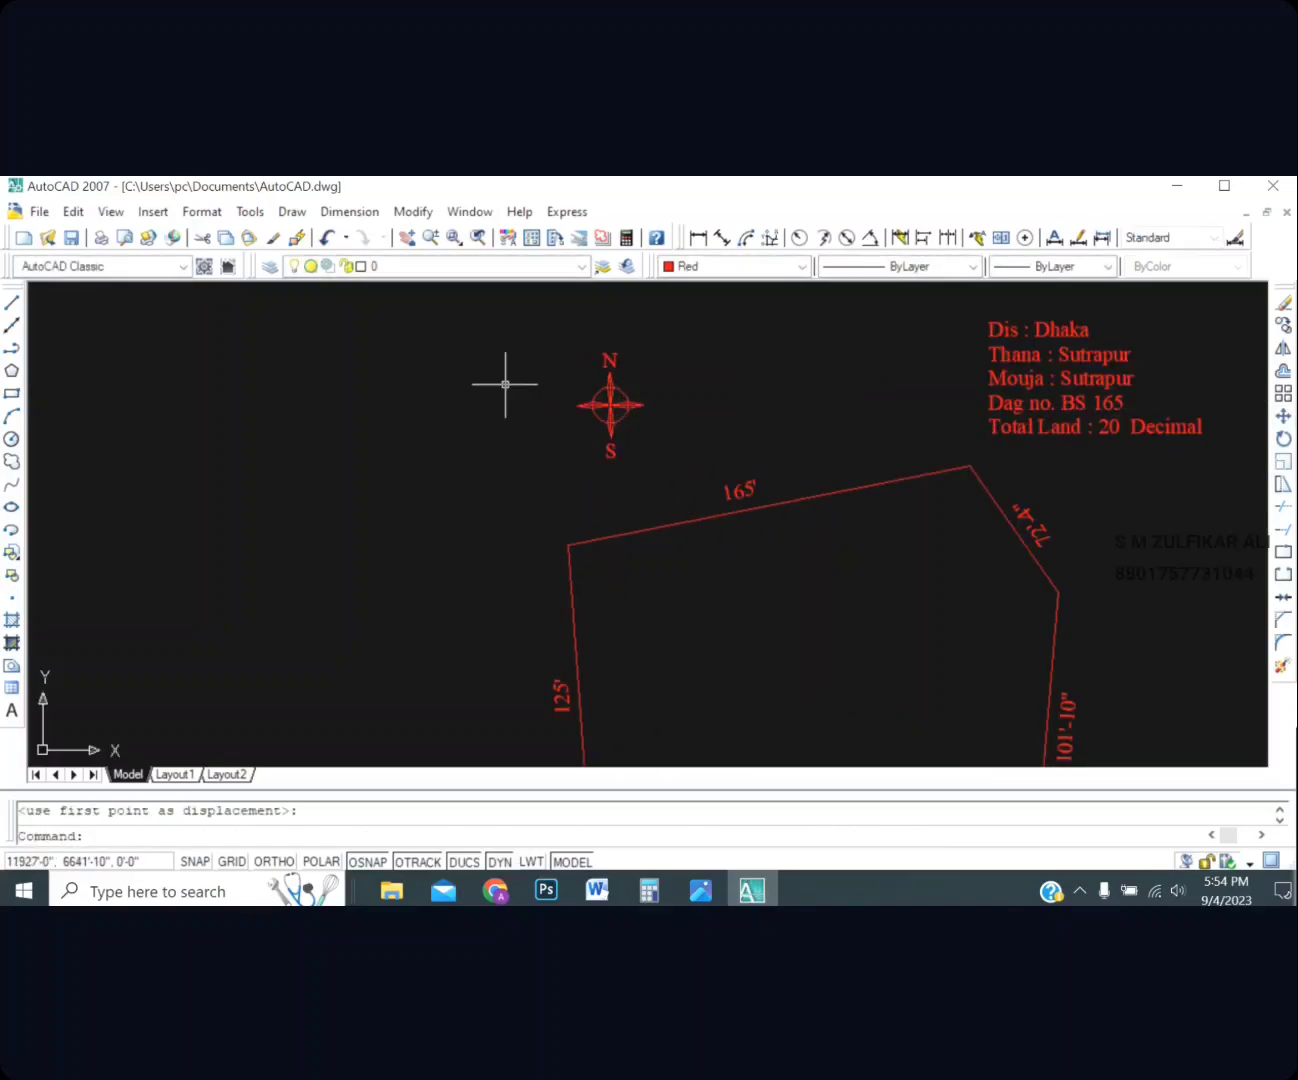
right_click(506, 387)
left_click(438, 516)
left_click(411, 437)
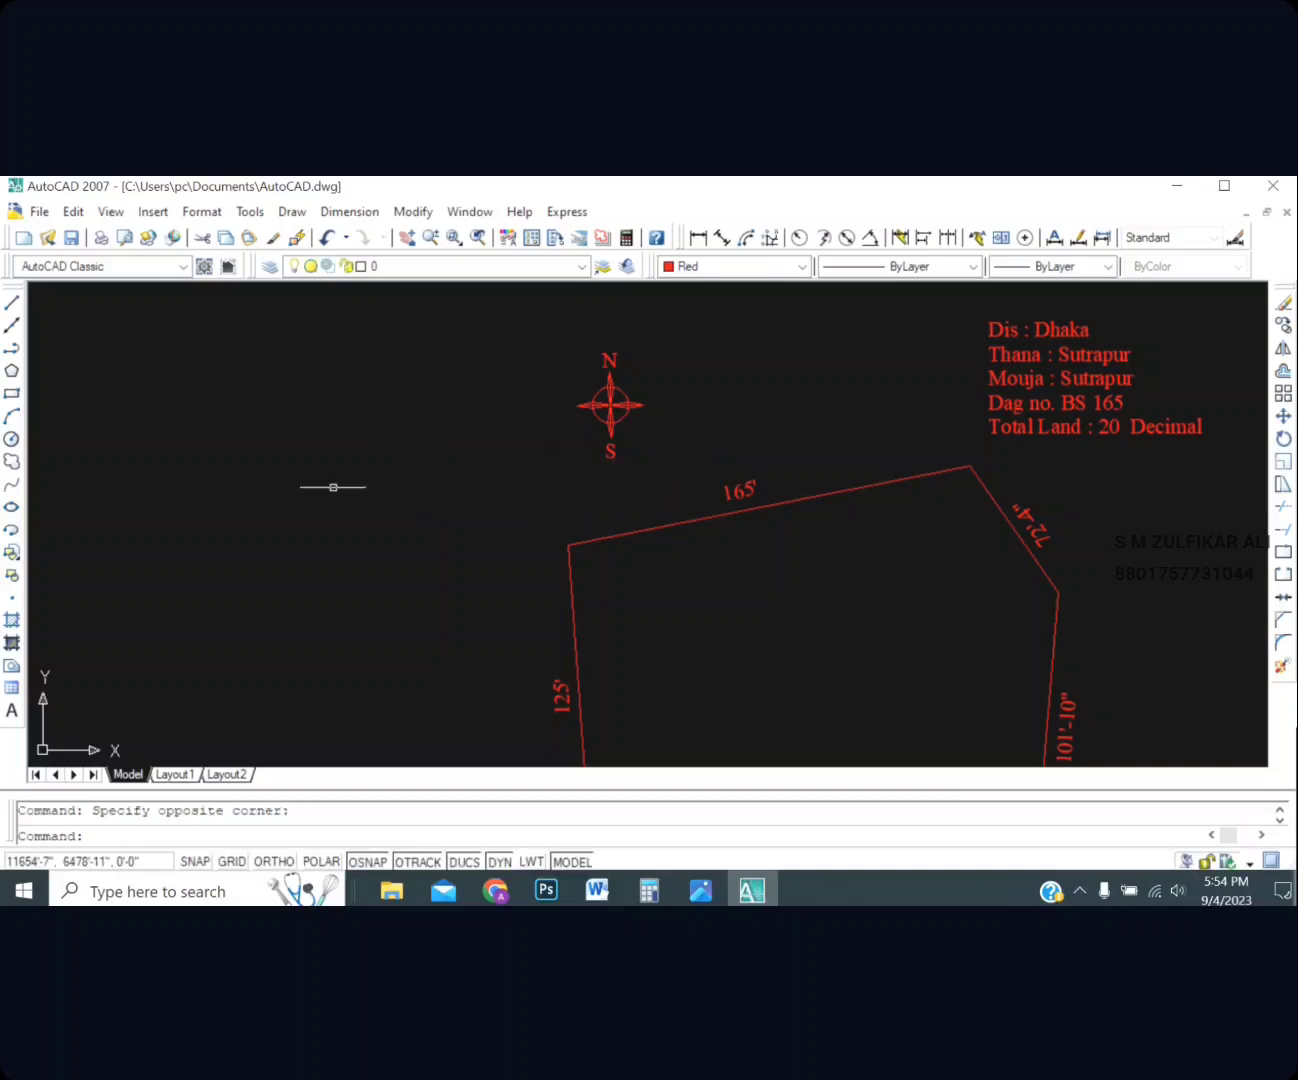
Review the arrangement of the north arrow, land details, plot outline and signature blocks across the whole drawing
scroll(389, 489, "down", 2)
scroll(627, 385, "down", 2)
scroll(627, 460, "up", 3)
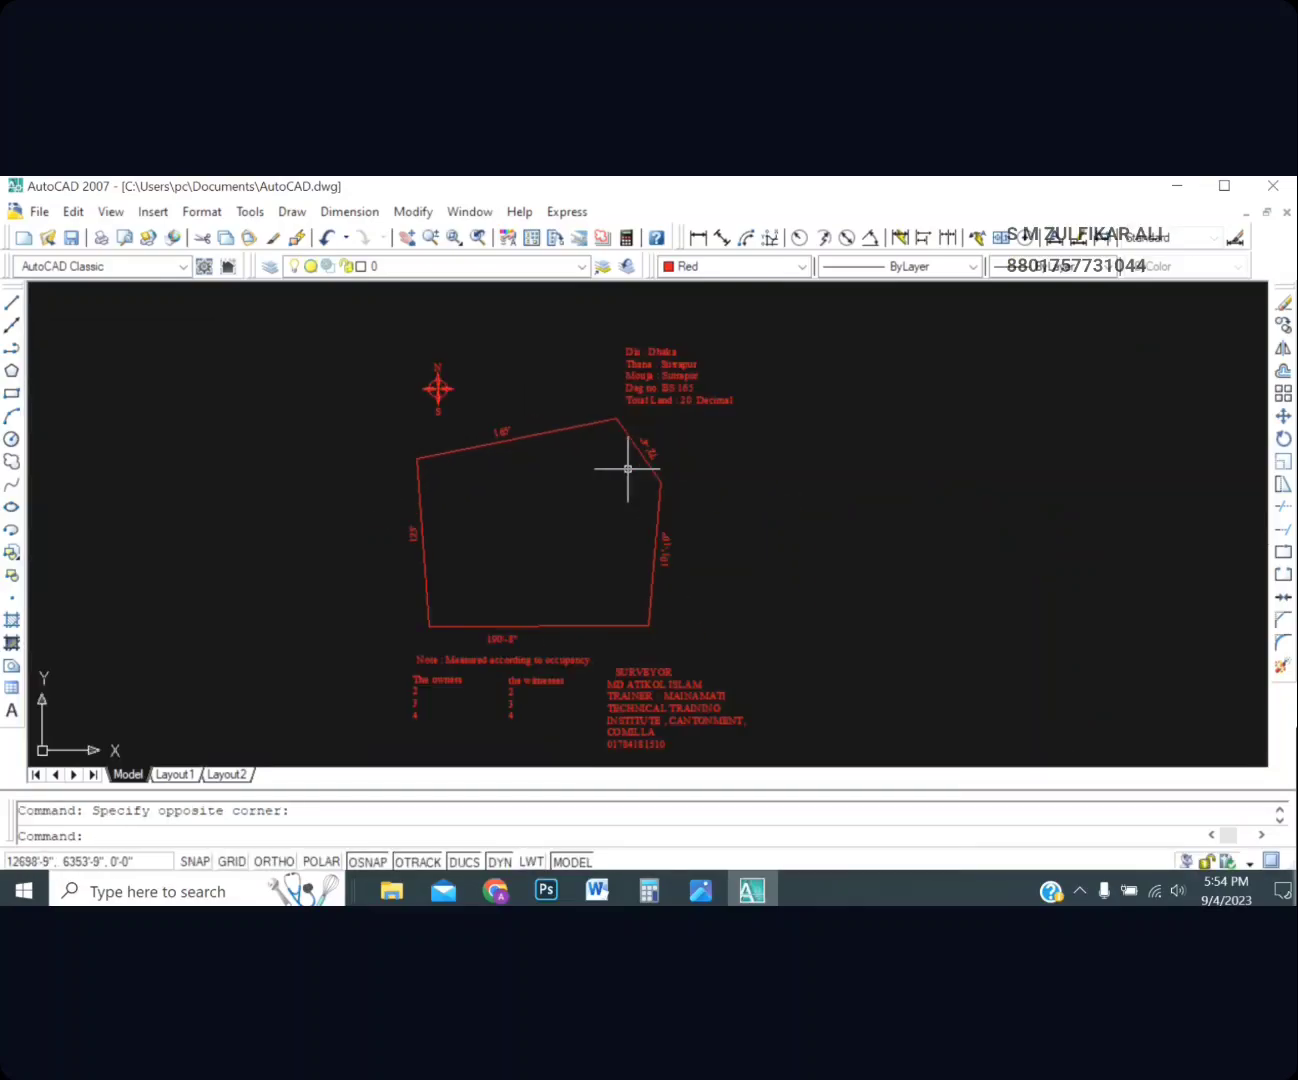
scroll(621, 469, "down", 2)
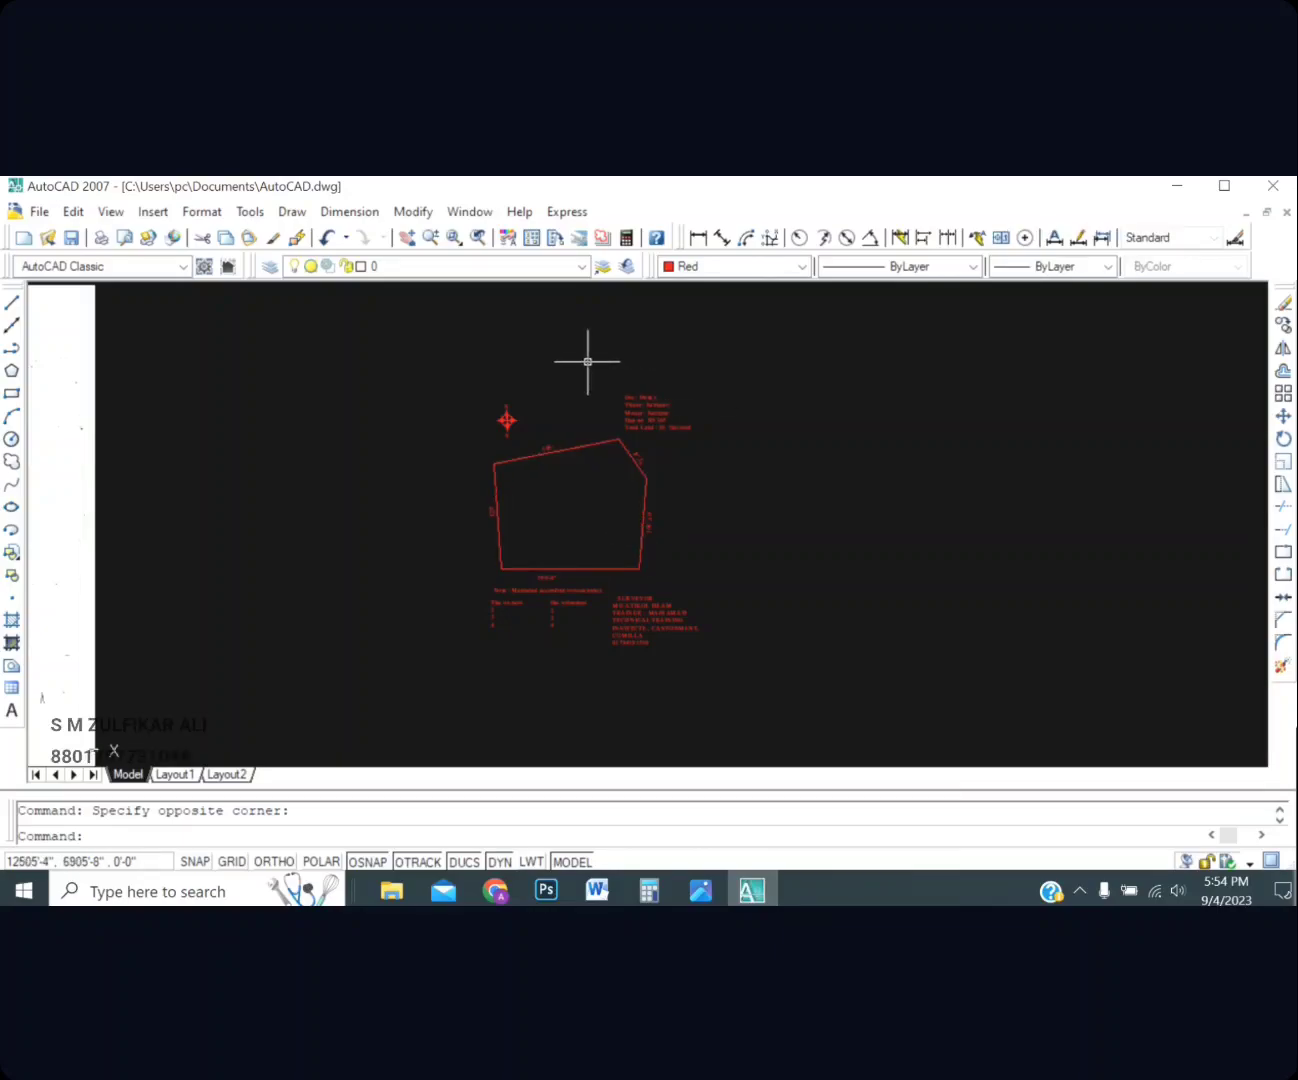
scroll(609, 397, "up", 4)
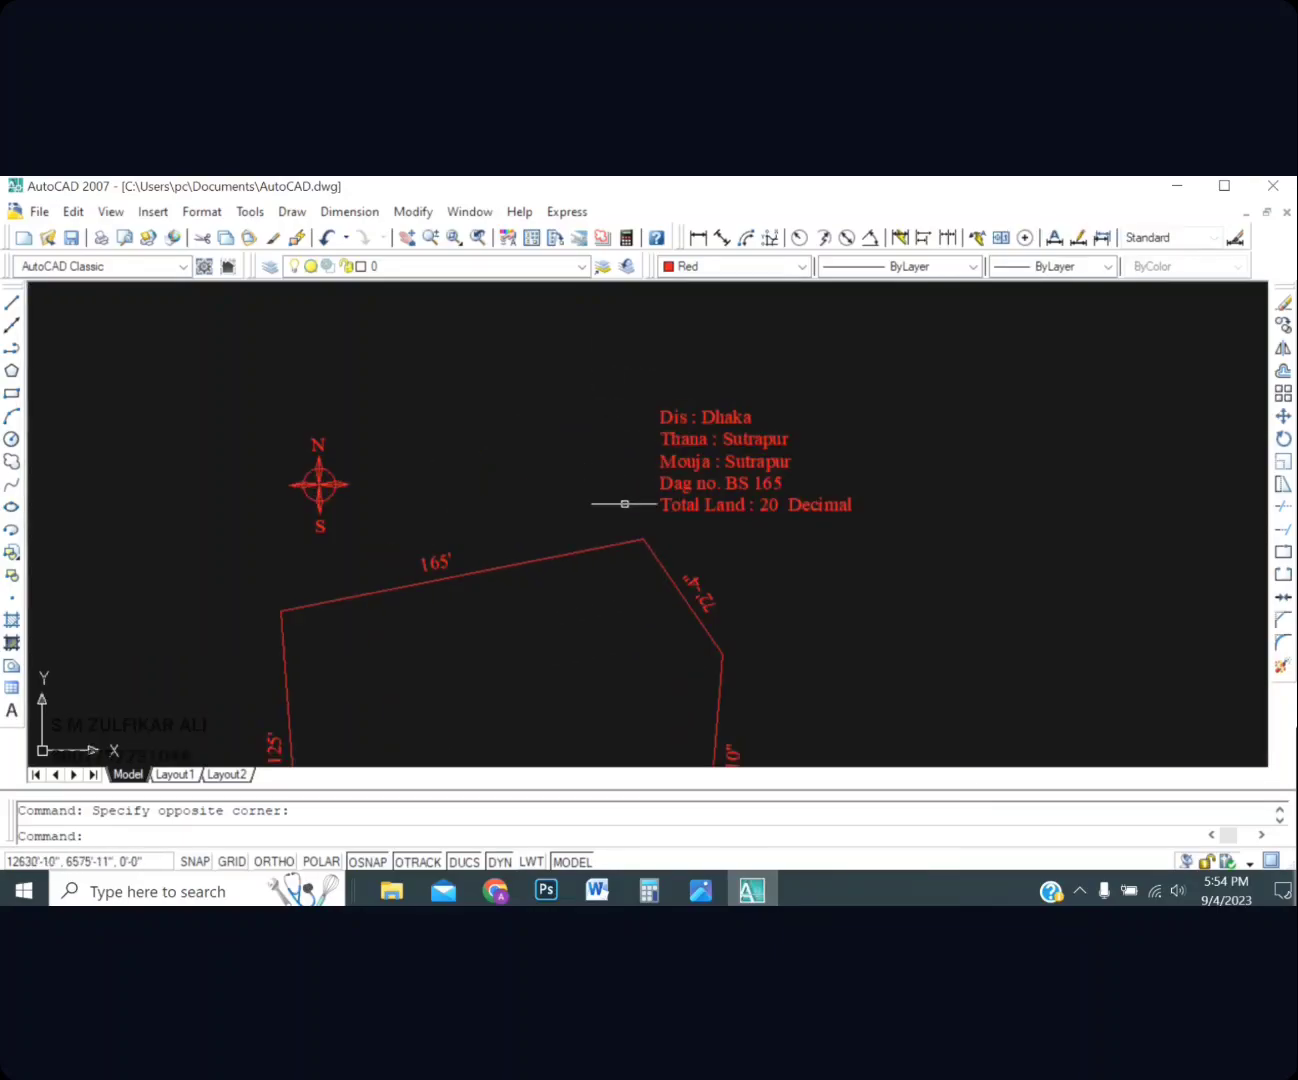
scroll(625, 505, "down", 2)
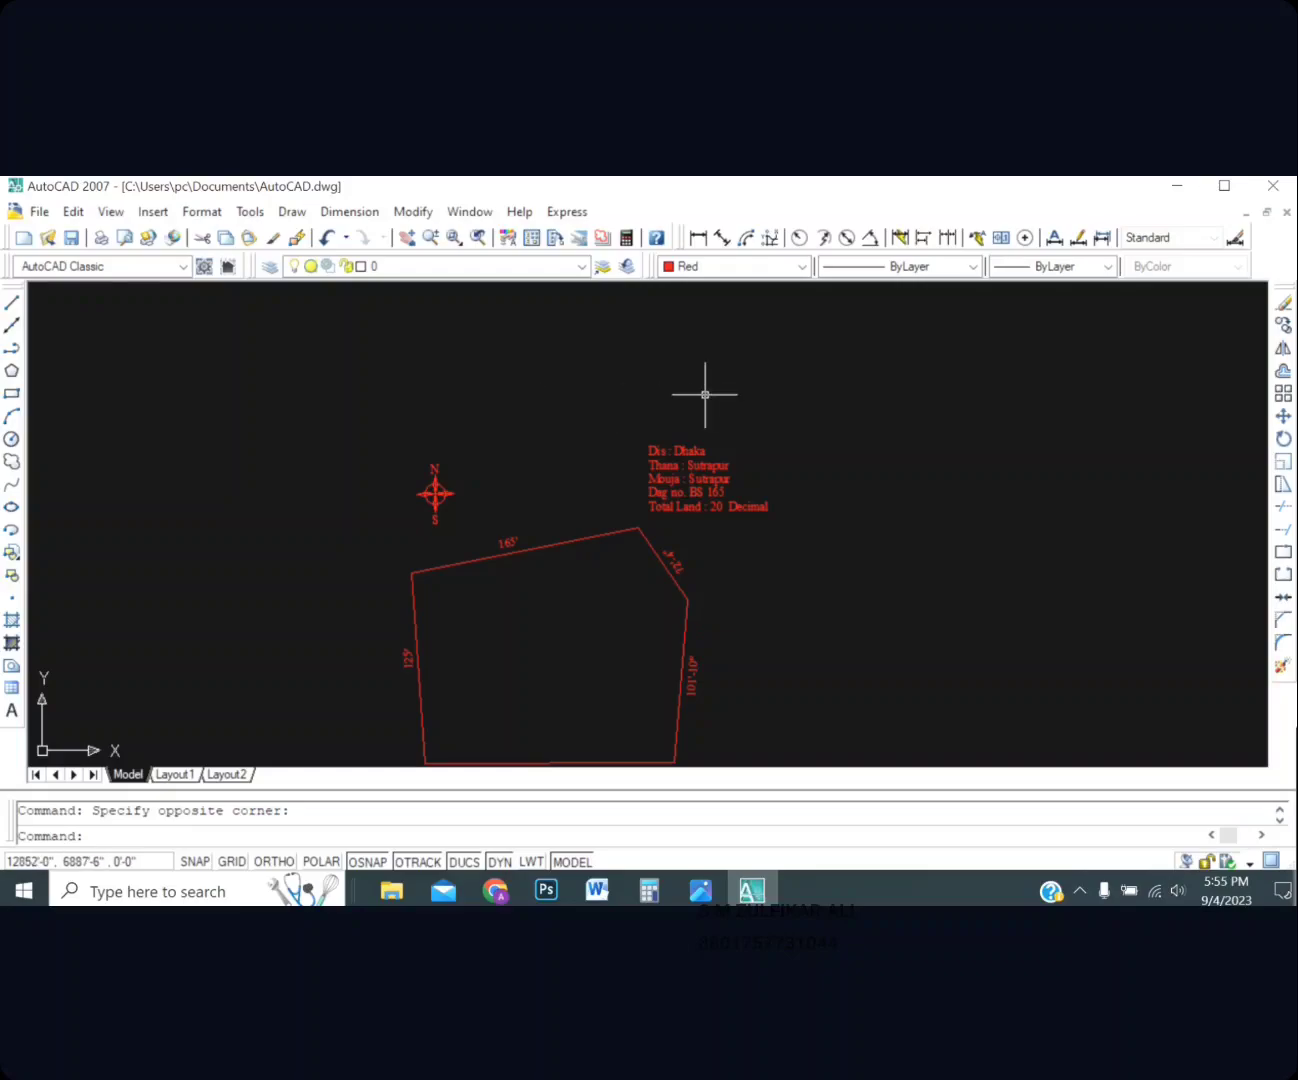
scroll(632, 466, "down", 4)
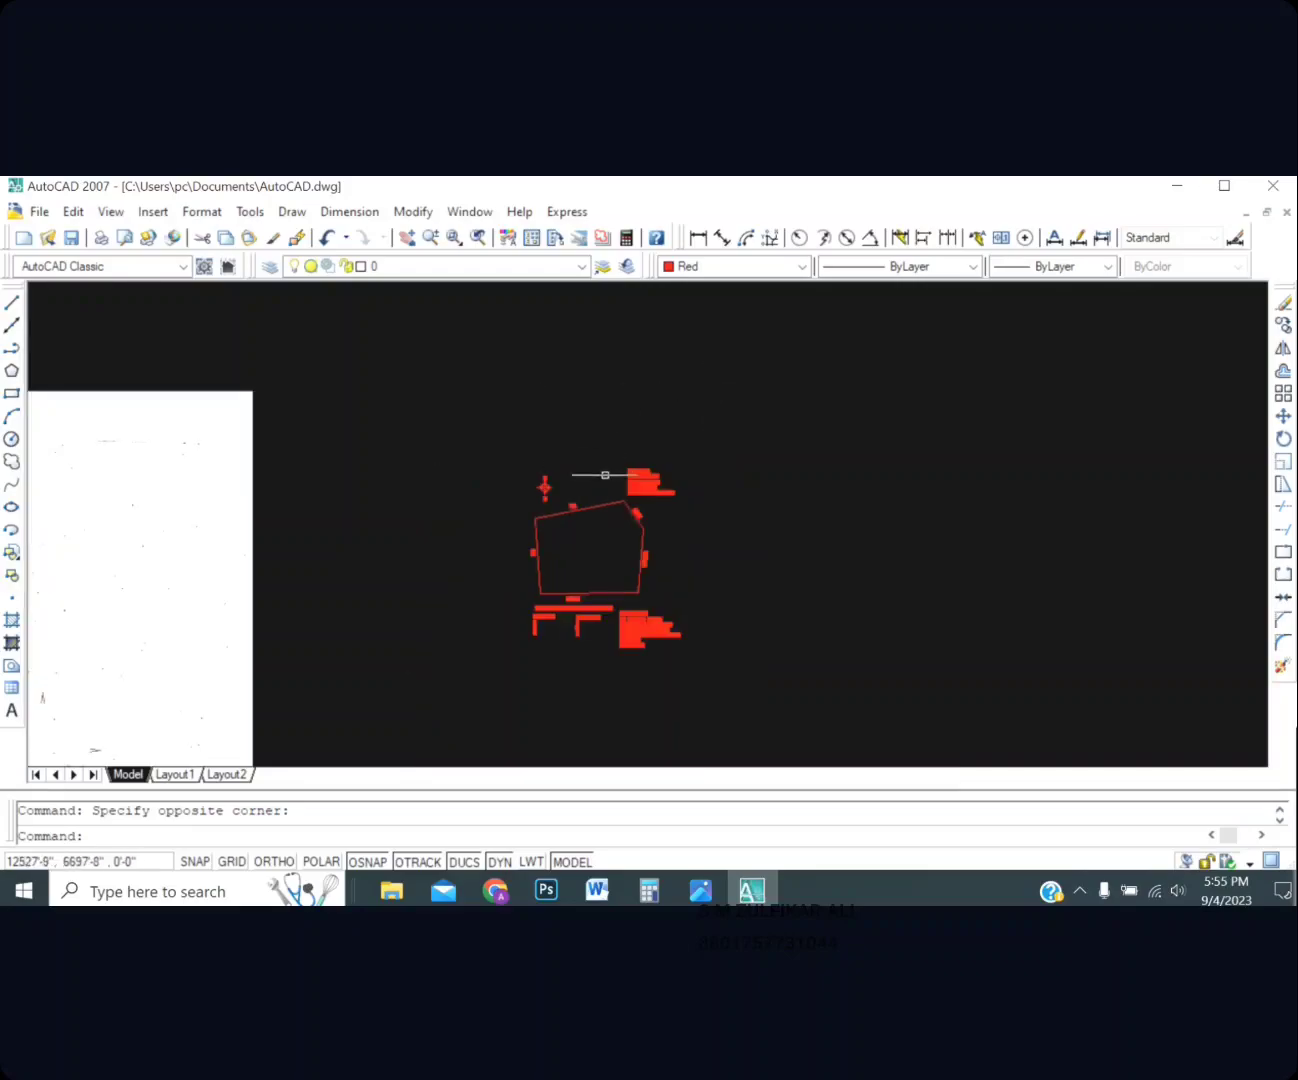
scroll(591, 468, "up", 2)
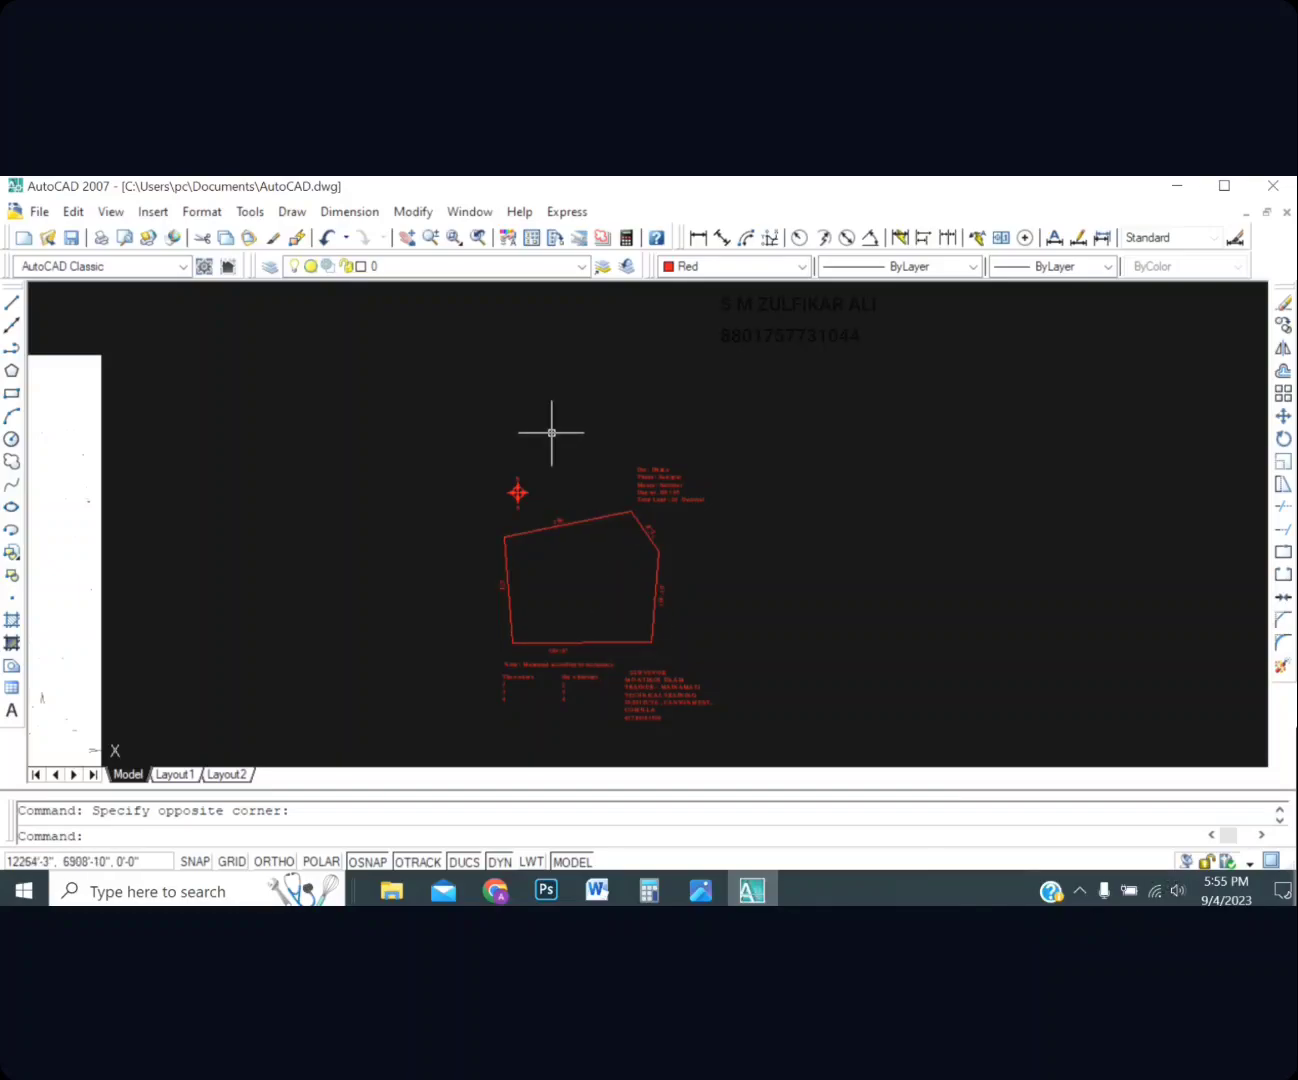
scroll(666, 482, "up", 3)
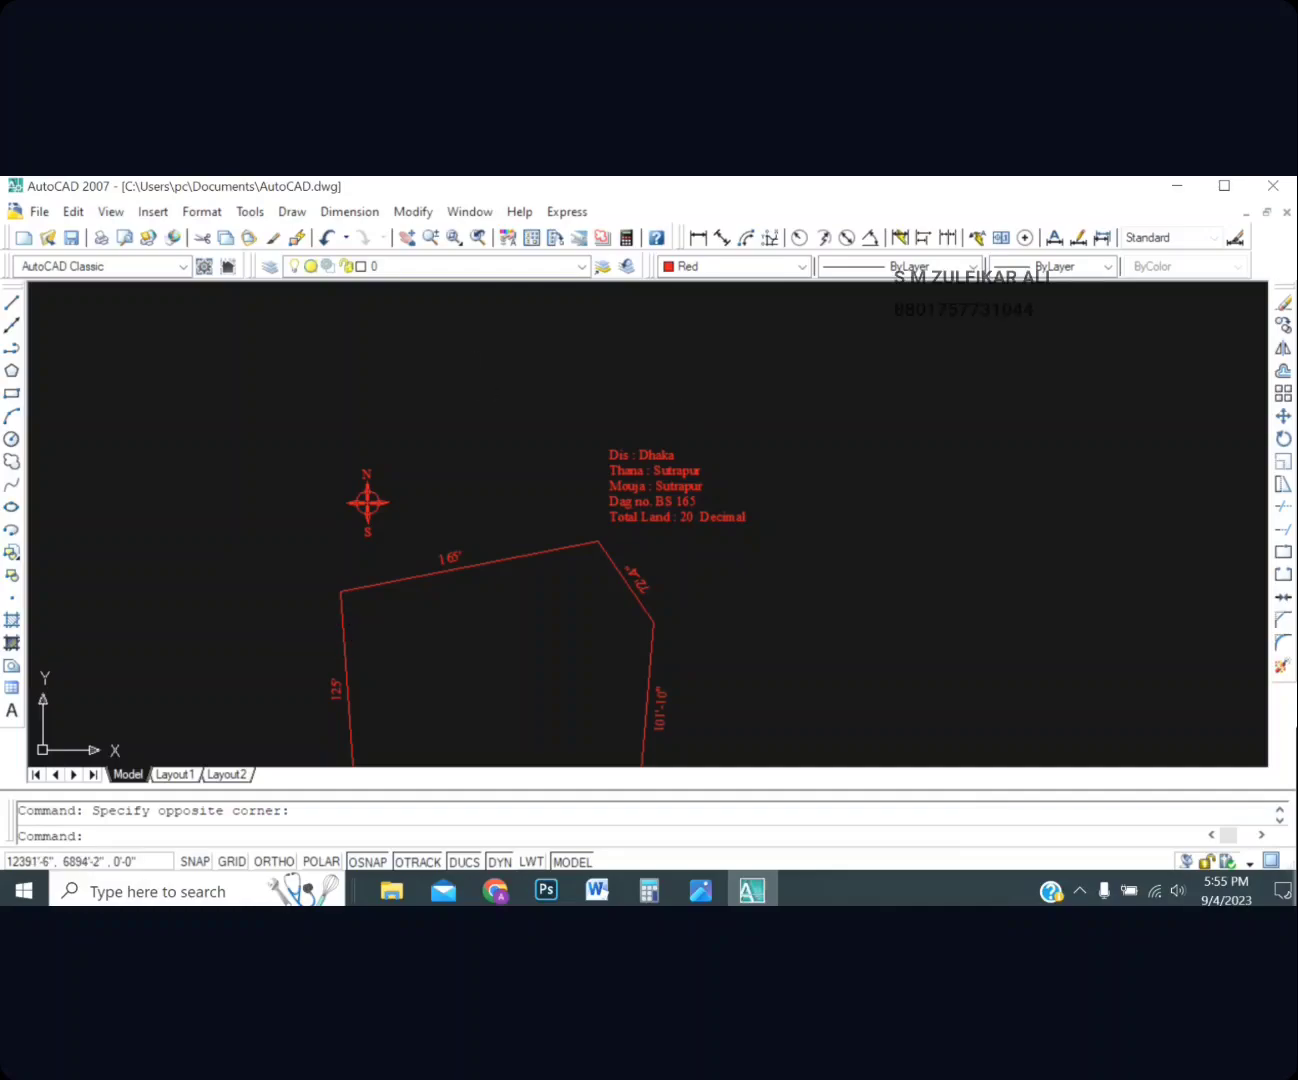
scroll(522, 384, "down", 2)
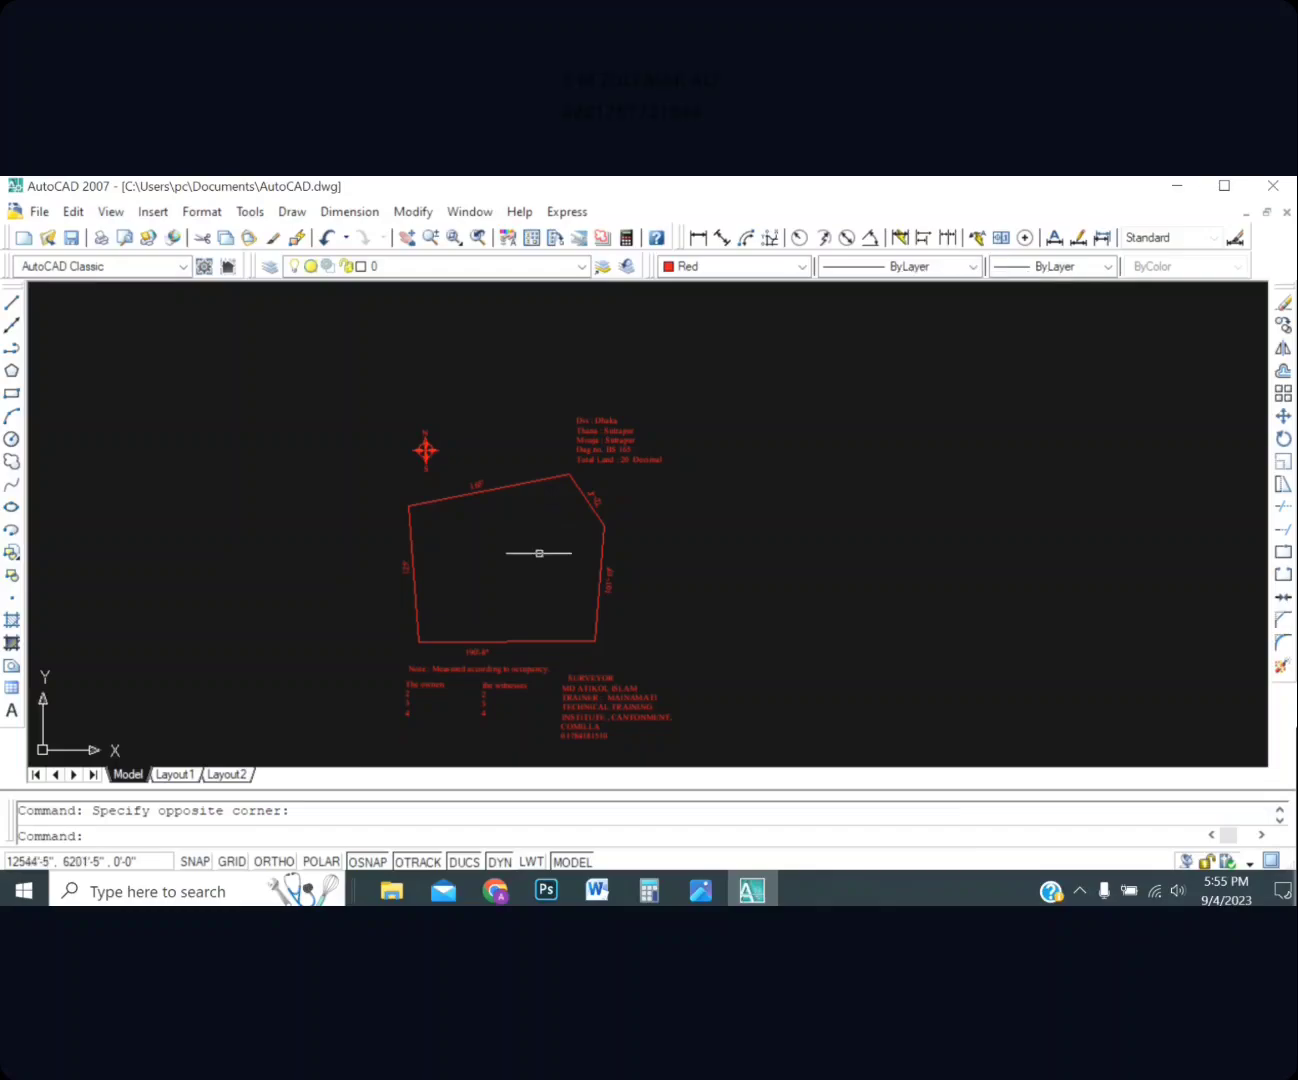
scroll(545, 446, "down", 2)
scroll(545, 463, "up", 1)
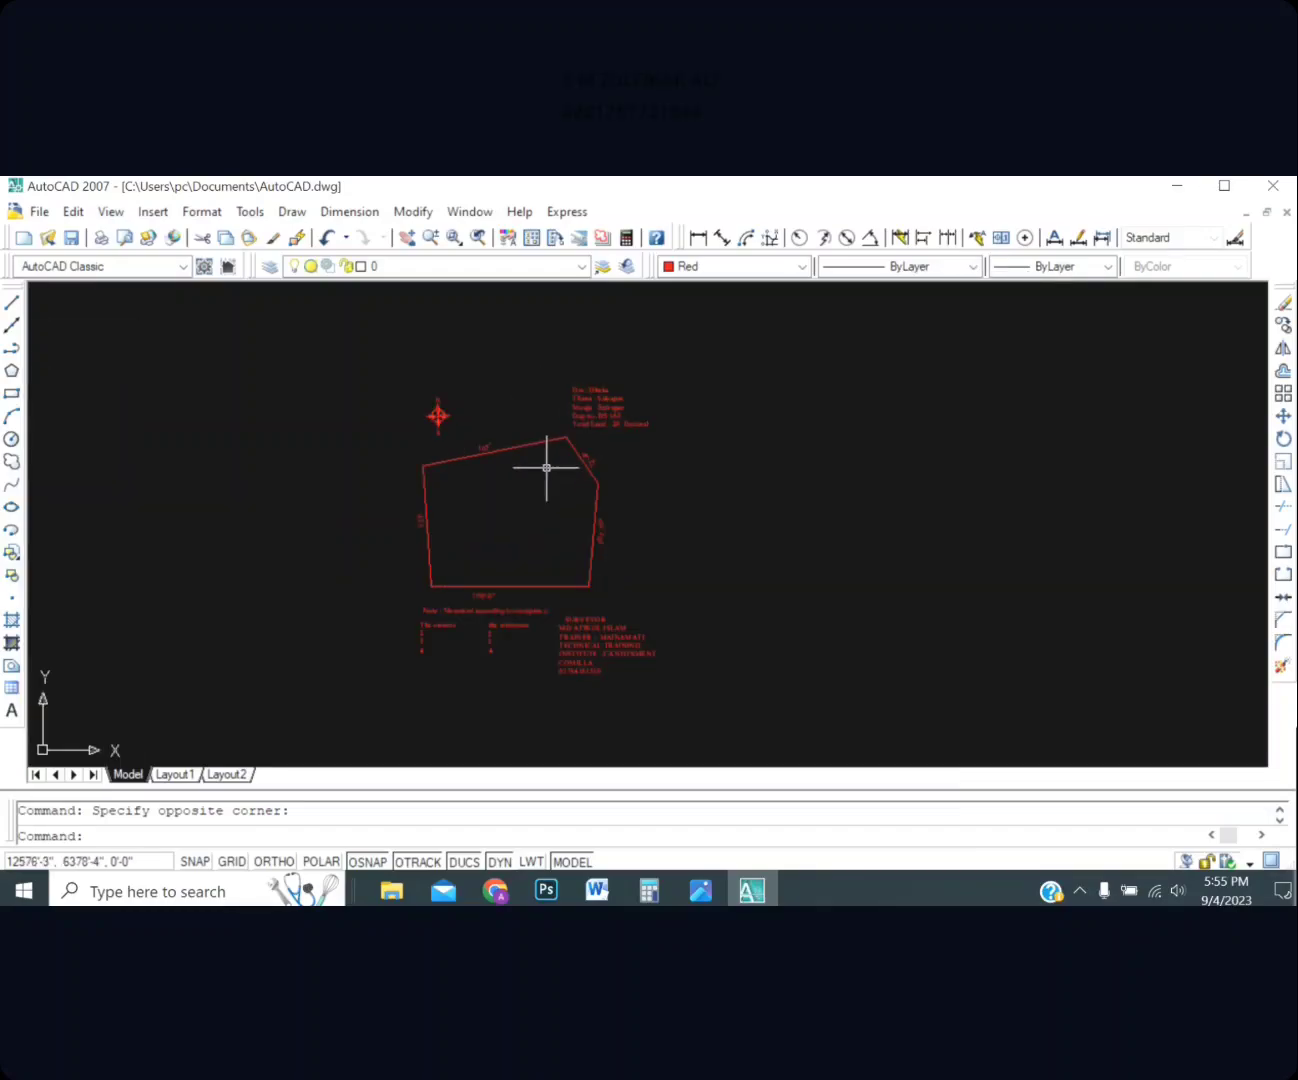
Start plotting the drawing with the HP LaserJet Professional P1102 as printer and the plot centered on the paper
left_click(38, 211)
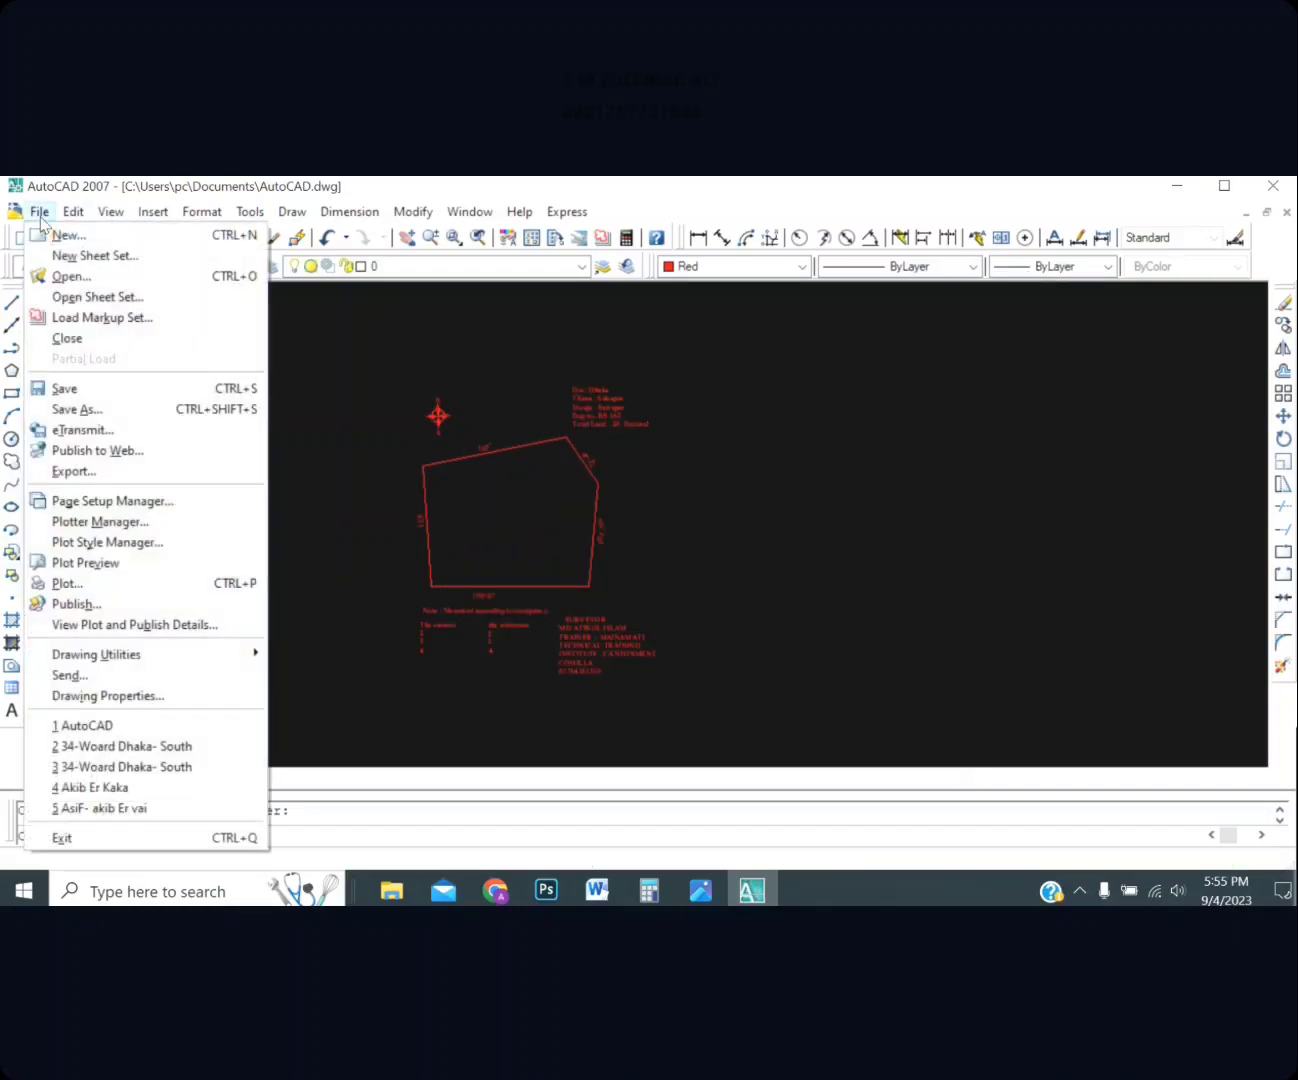
left_click(62, 585)
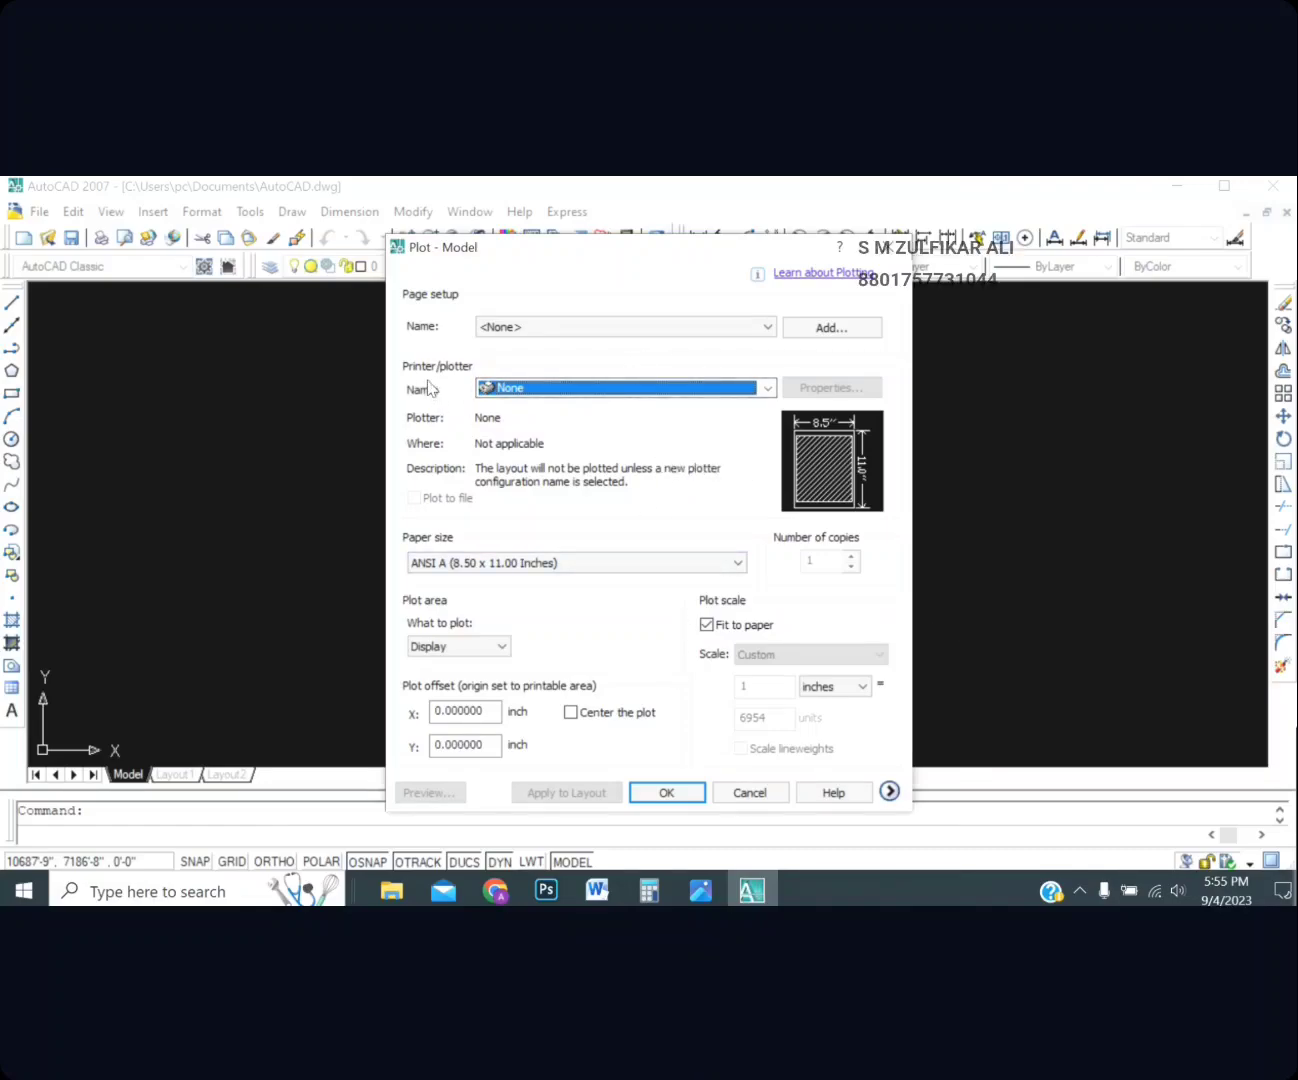
left_click(626, 392)
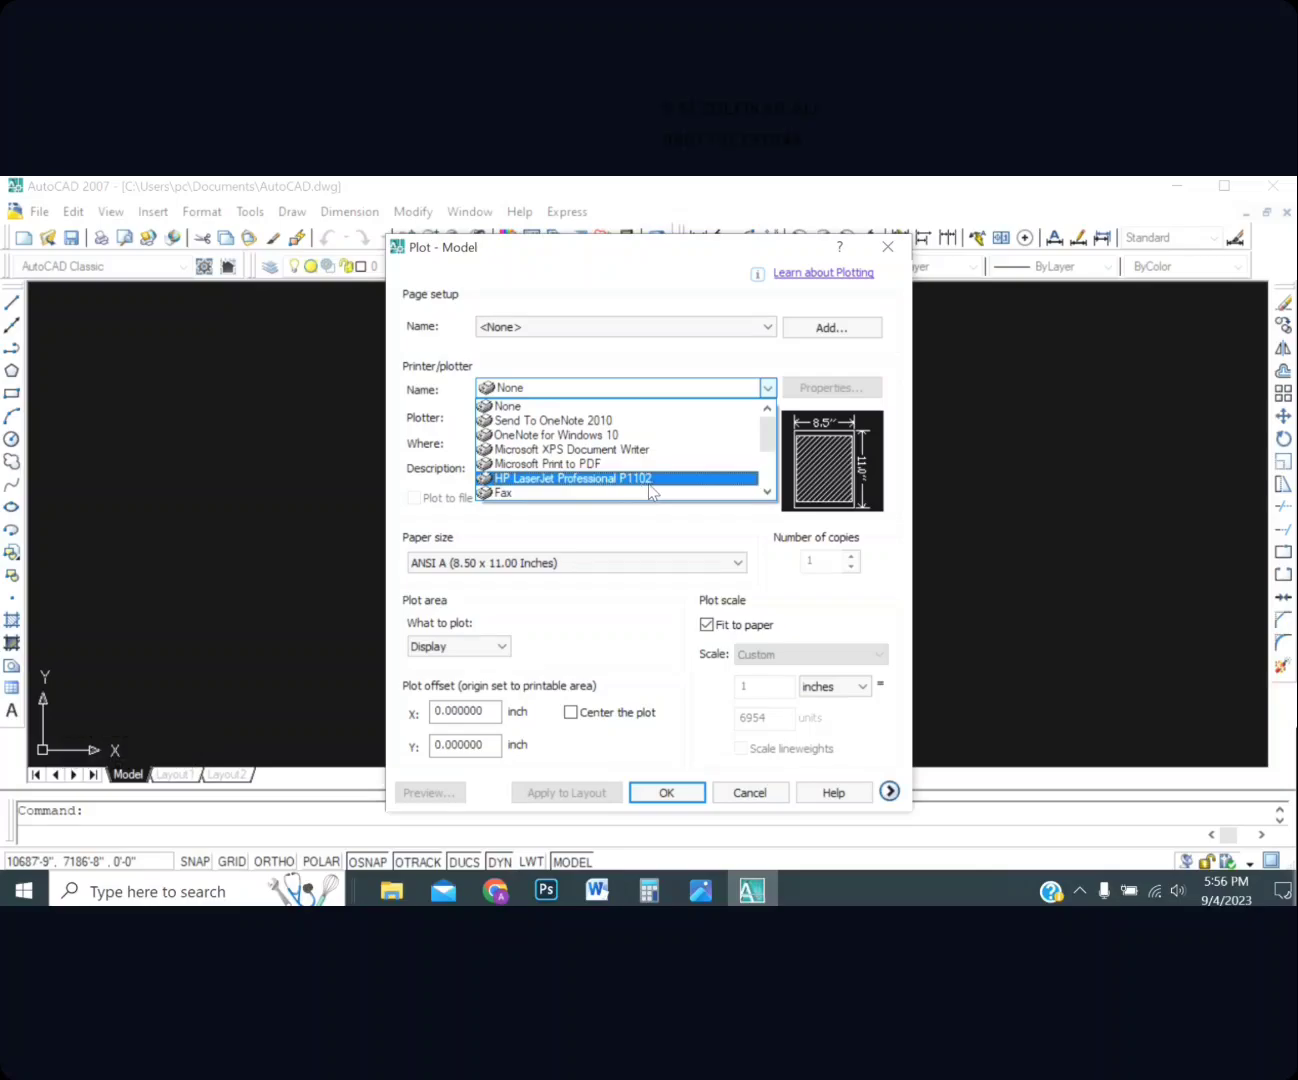
left_click(651, 479)
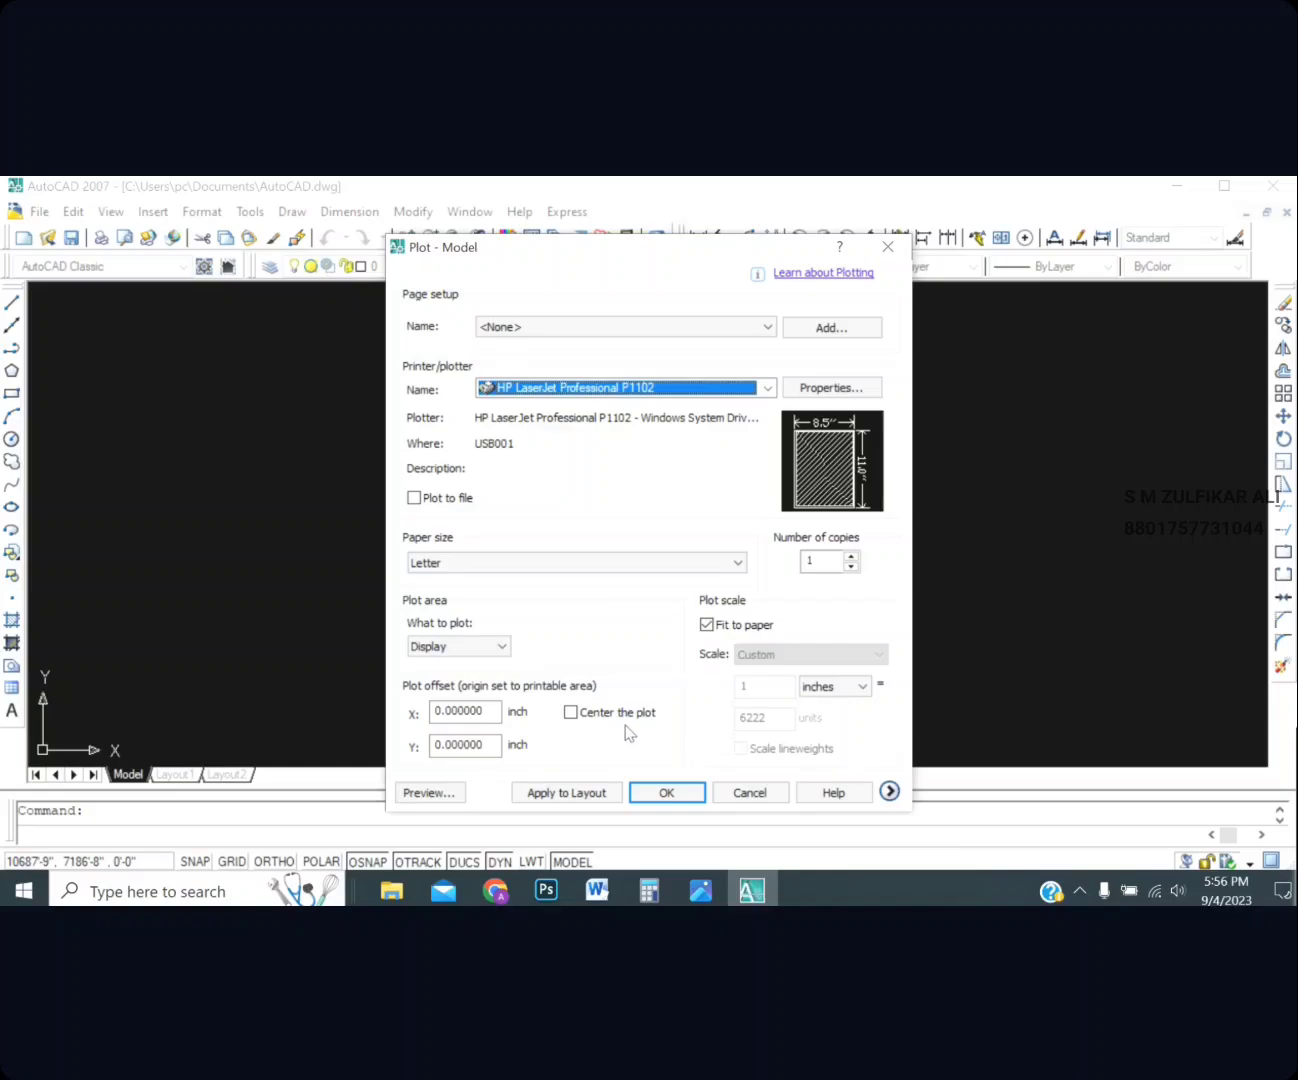
left_click(569, 713)
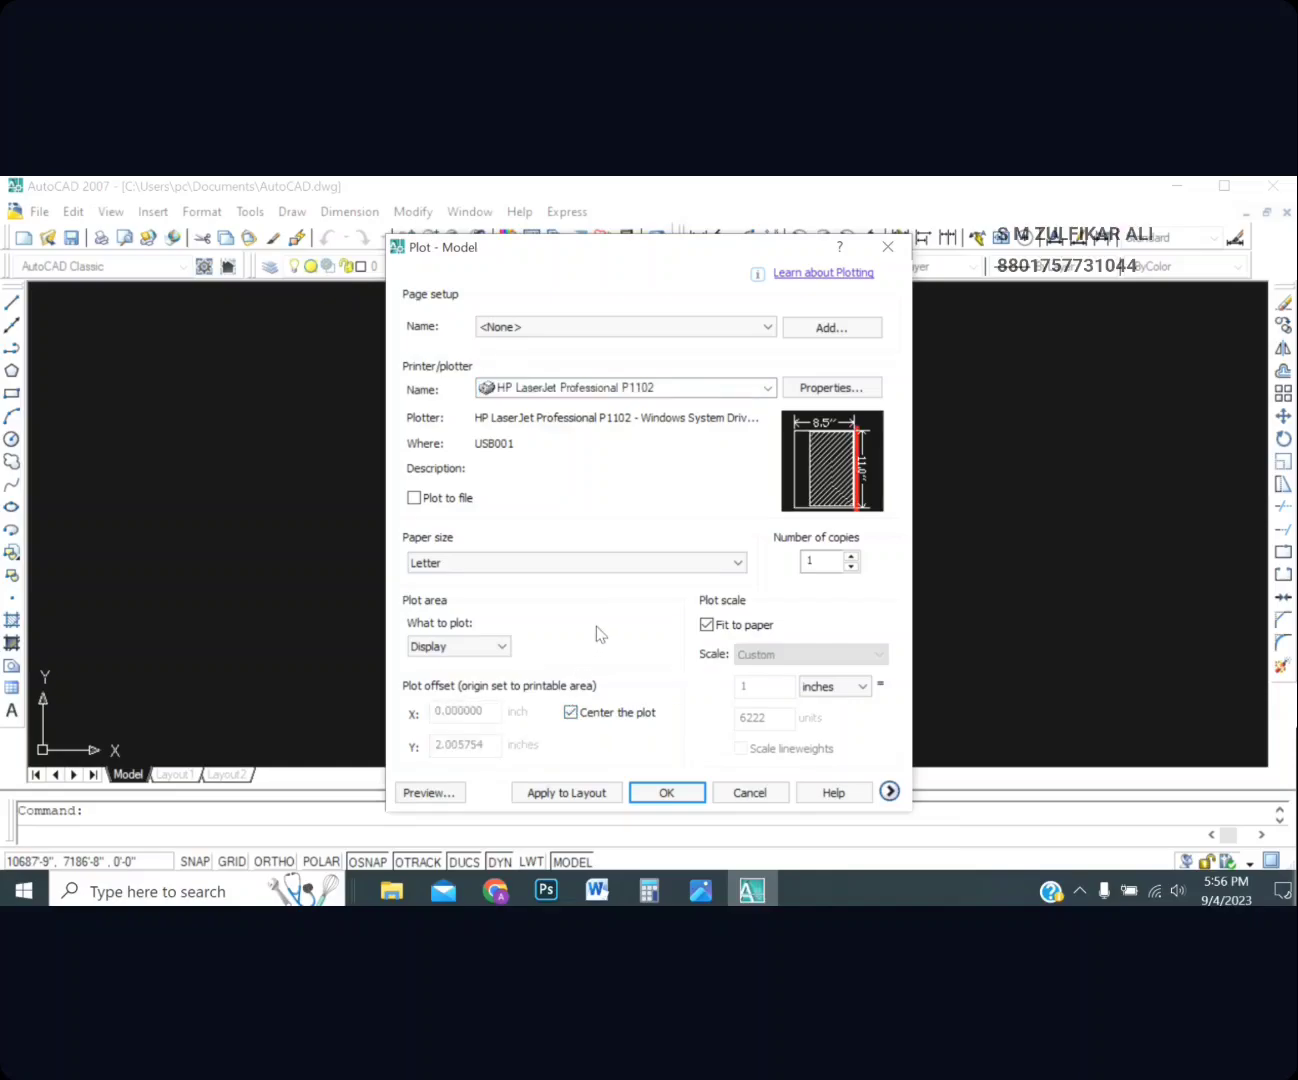
Set the plot area to a window enclosing the north arrow, land details, plot outline and all notes beneath it
left_click(490, 650)
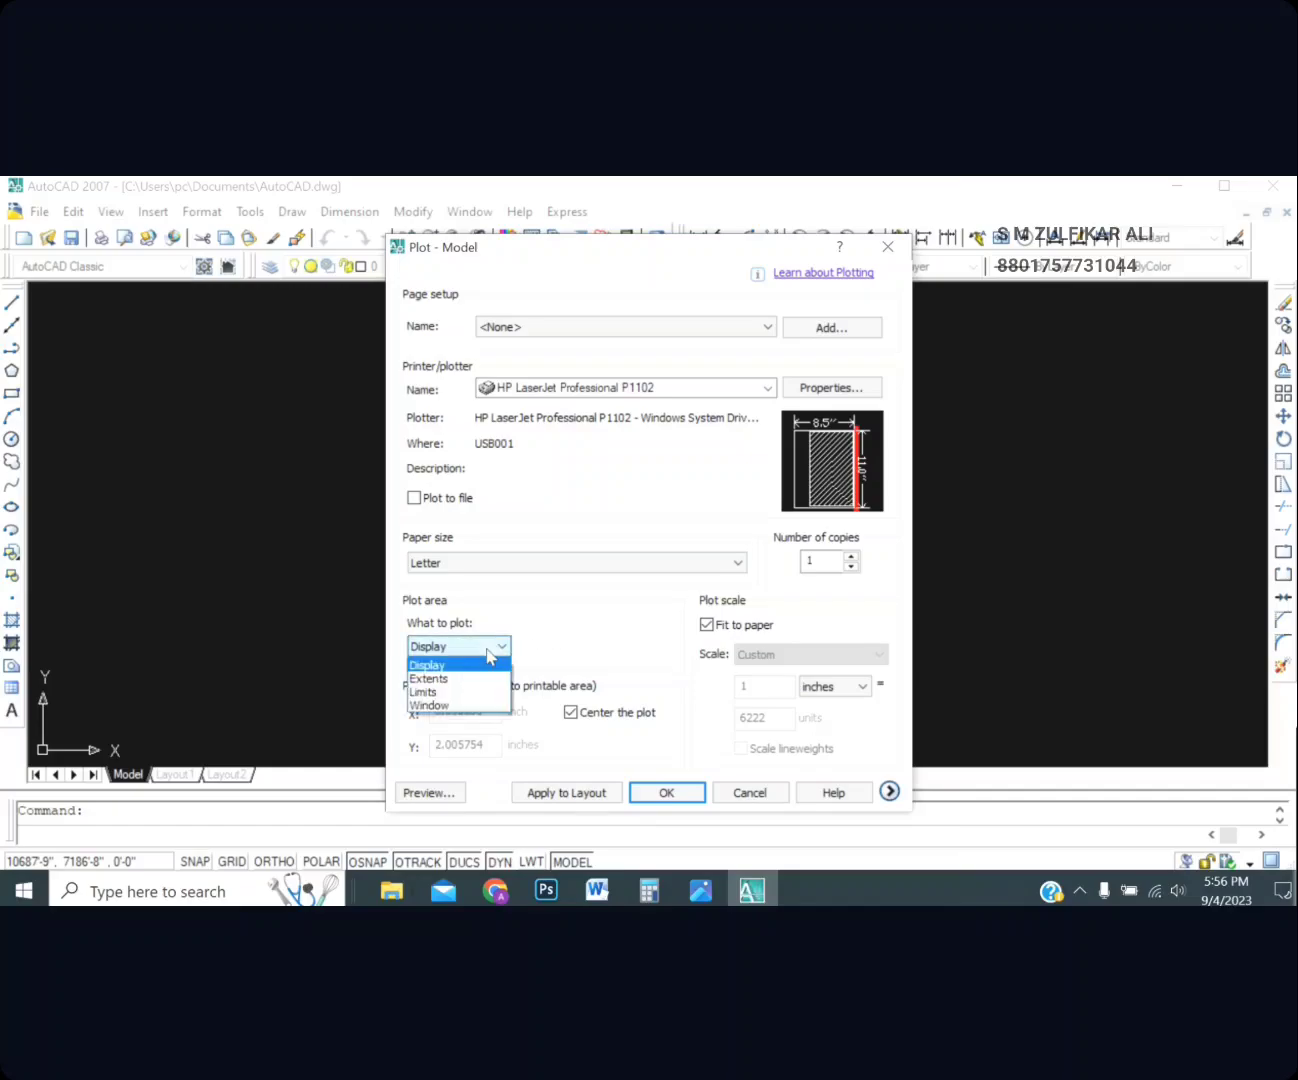
left_click(454, 707)
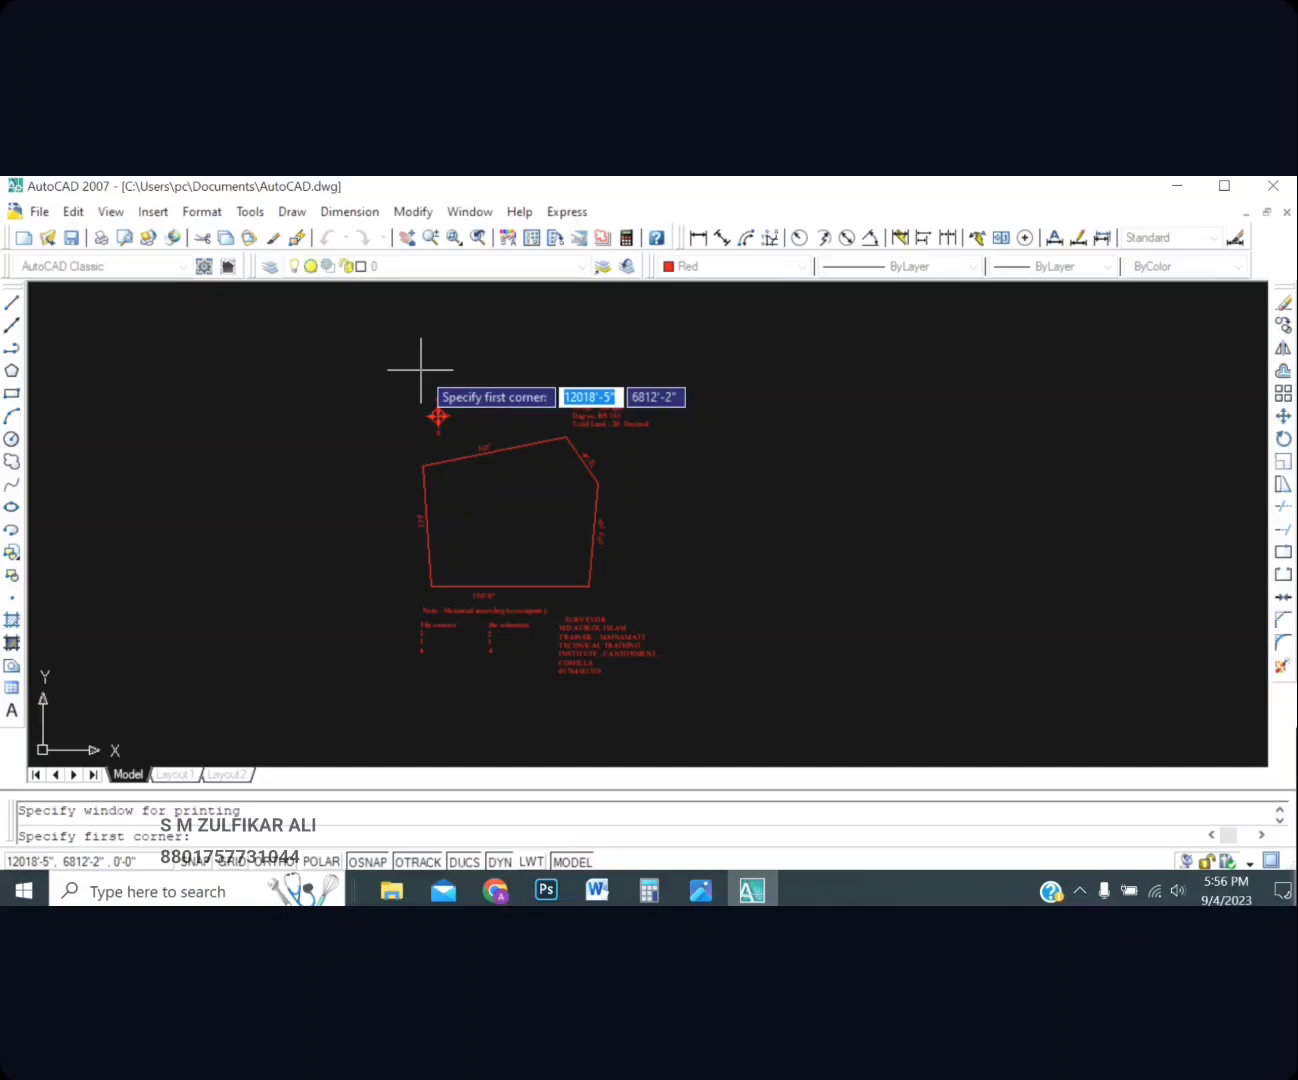
left_click(415, 363)
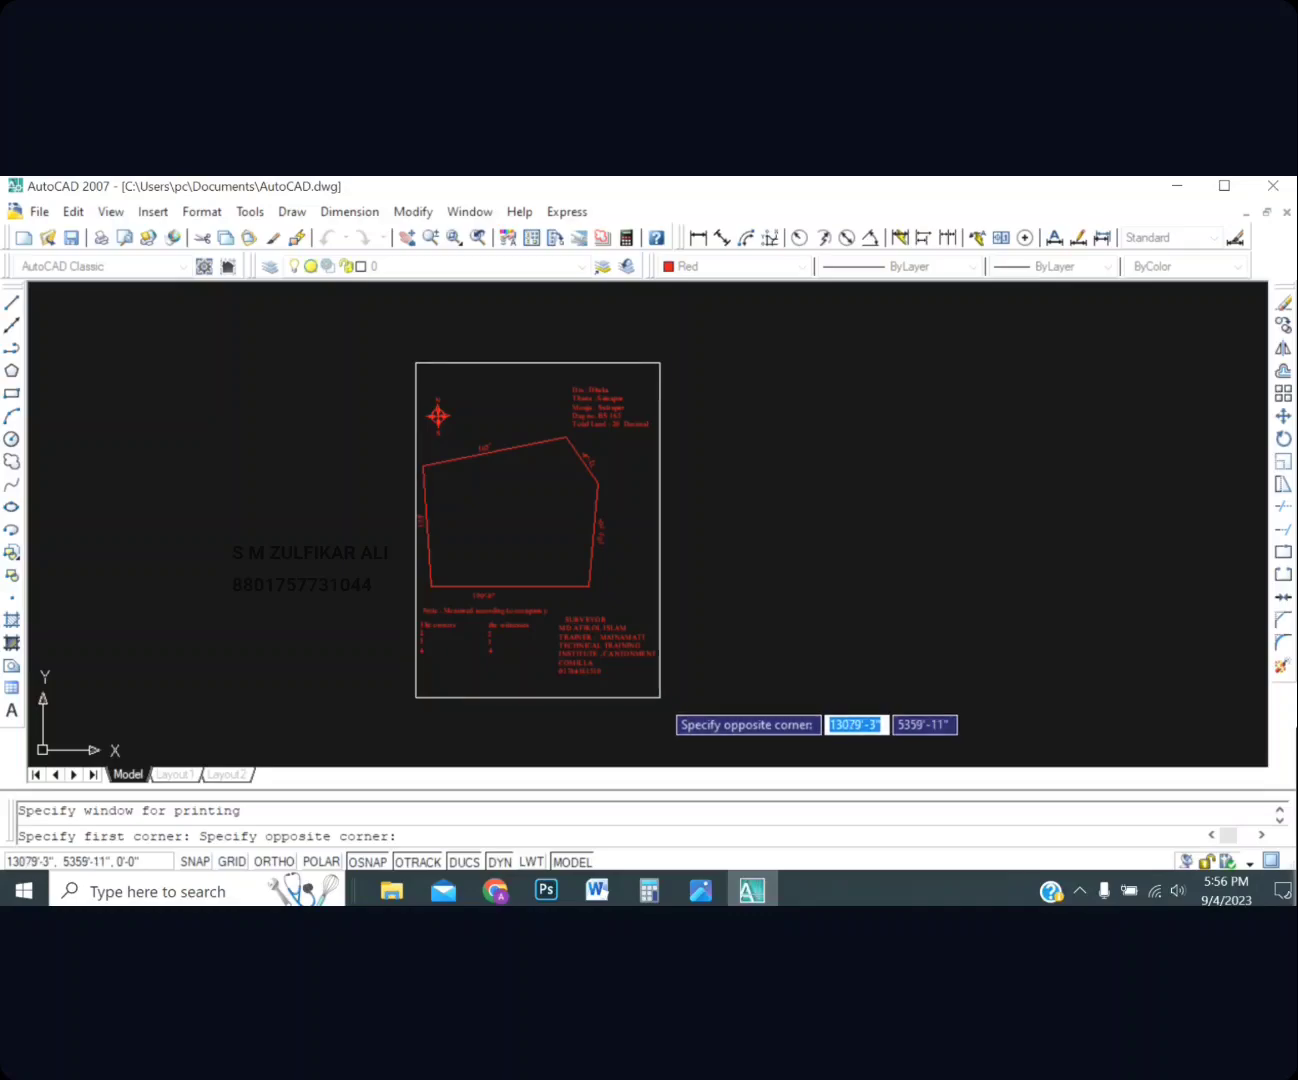
left_click(660, 696)
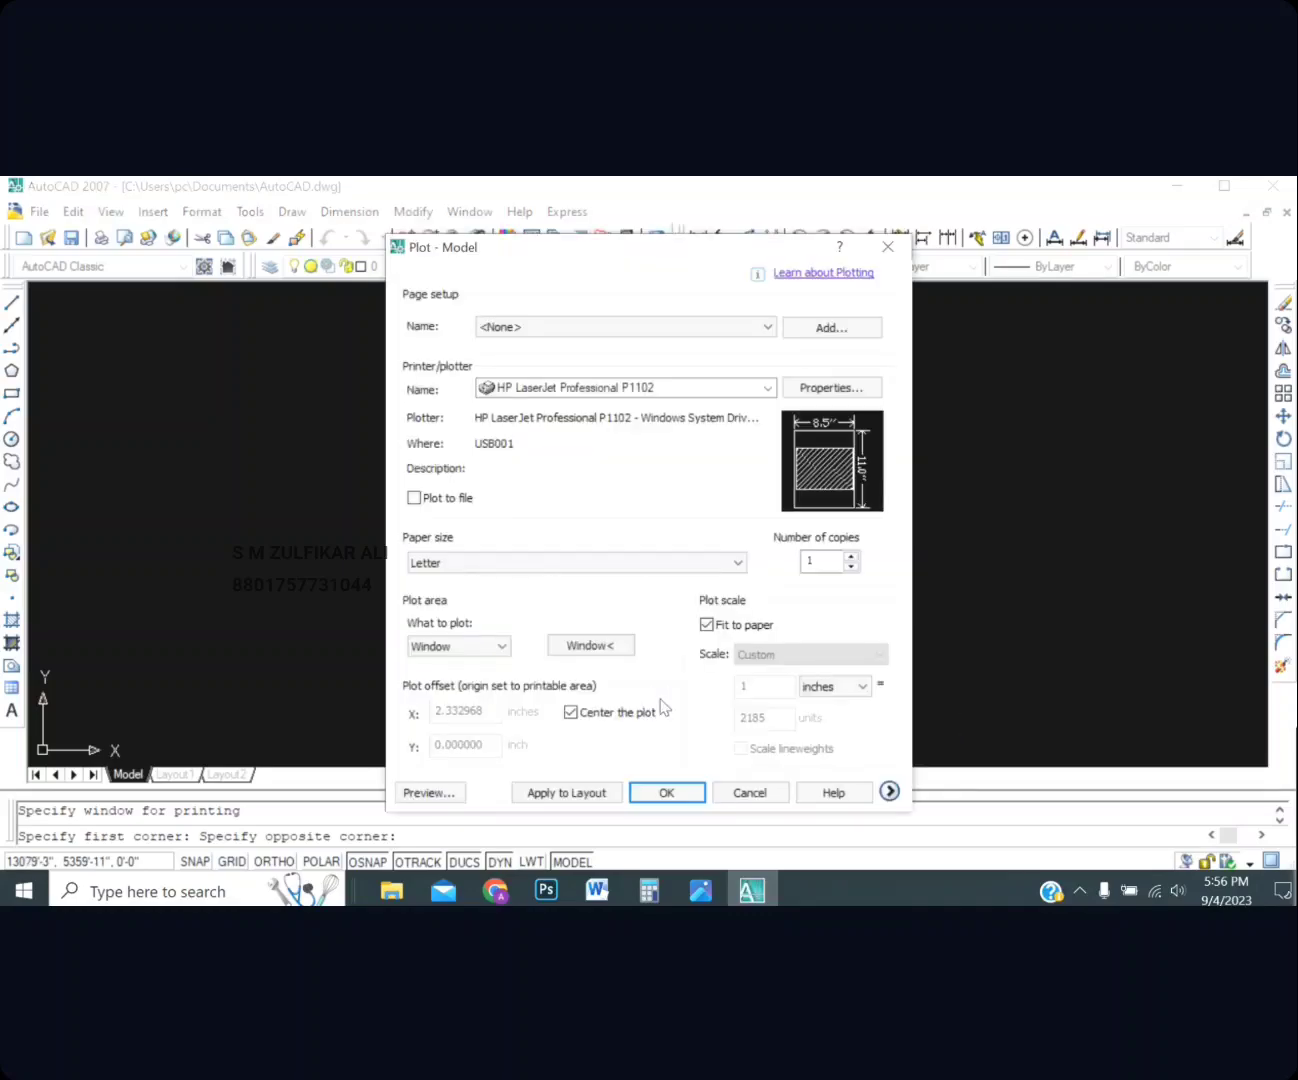
Preview the plot and inspect the outline, dimensions, land details and surveyor block on the sheet
left_click(428, 793)
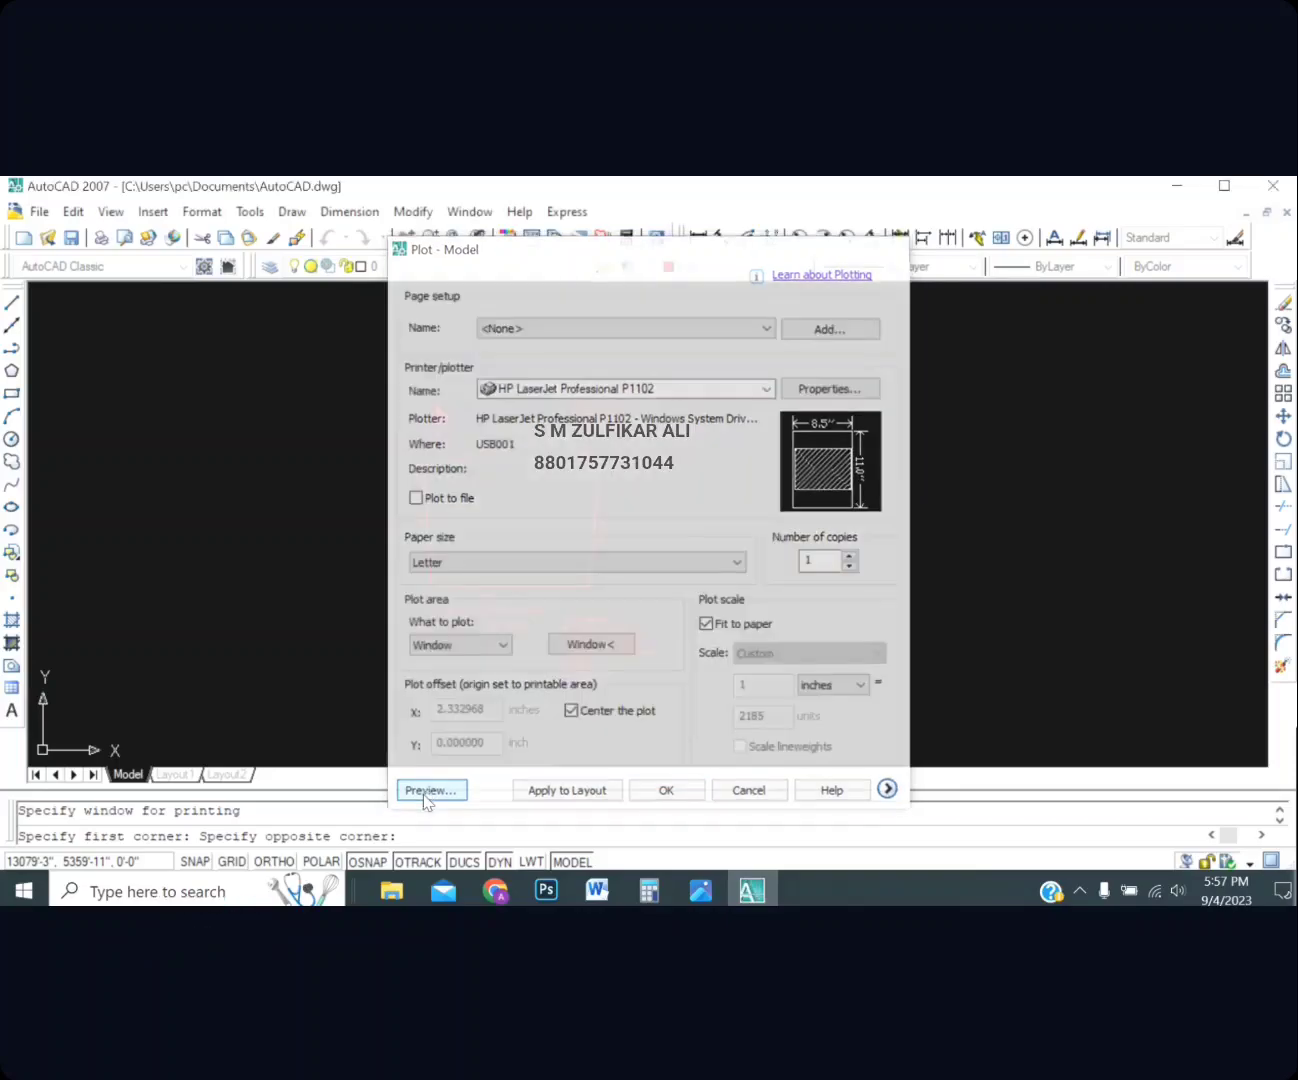
scroll(672, 561, "up", 3)
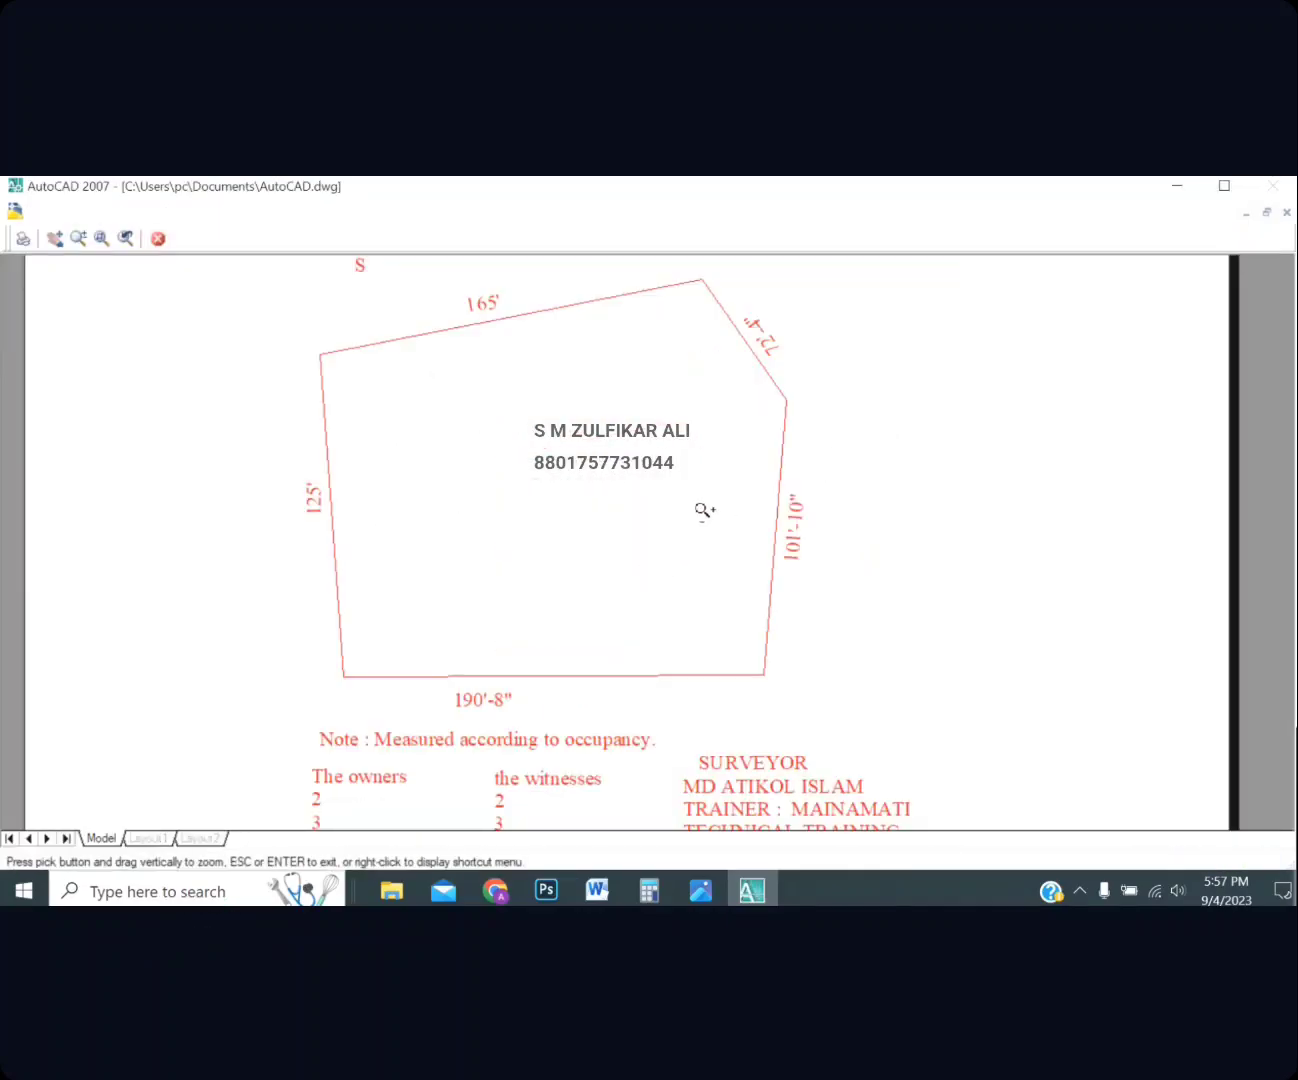
scroll(690, 525, "down", 4)
scroll(740, 451, "up", 3)
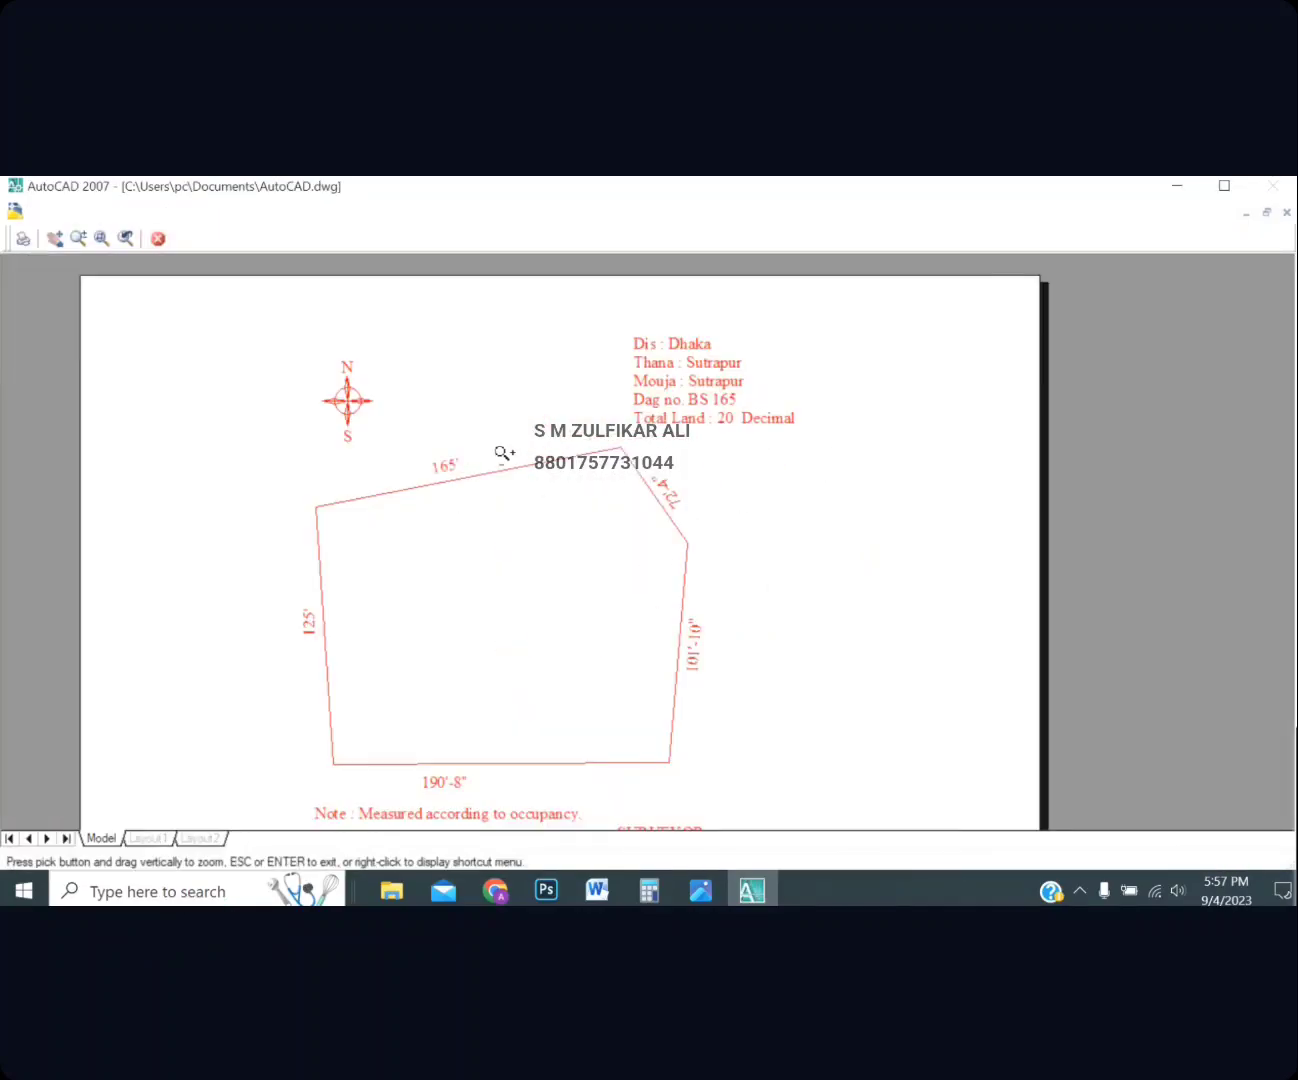
scroll(545, 470, "down", 4)
scroll(577, 602, "up", 5)
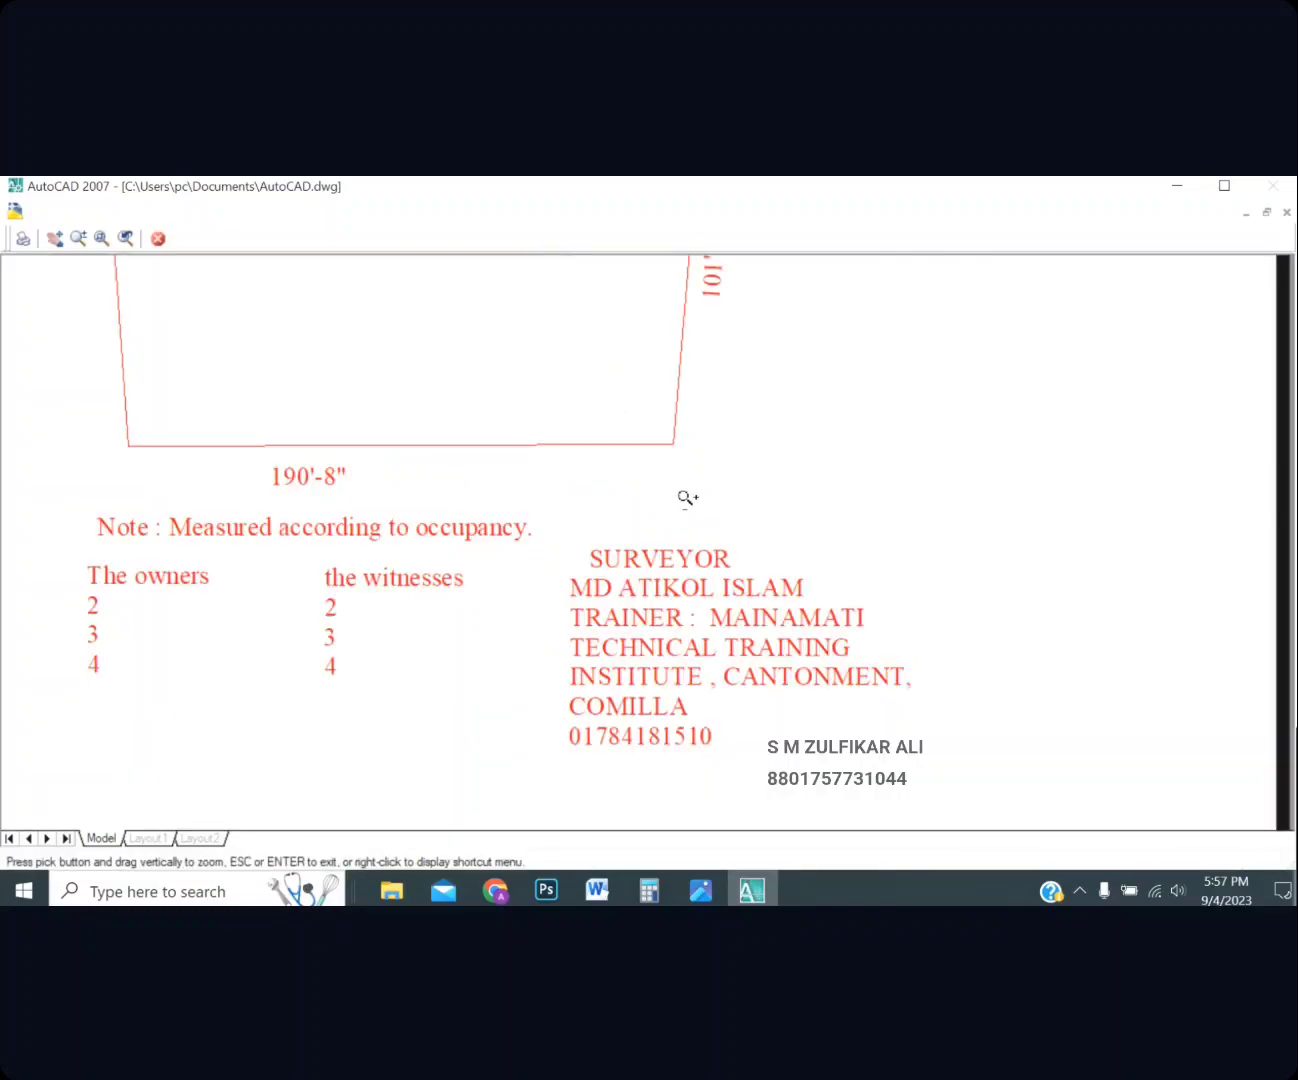
Inspect the north arrow, land details and overall sheet placement in the plot preview and close it
middle_click_drag(687, 499, 749, 752)
middle_click_drag(777, 520, 801, 821)
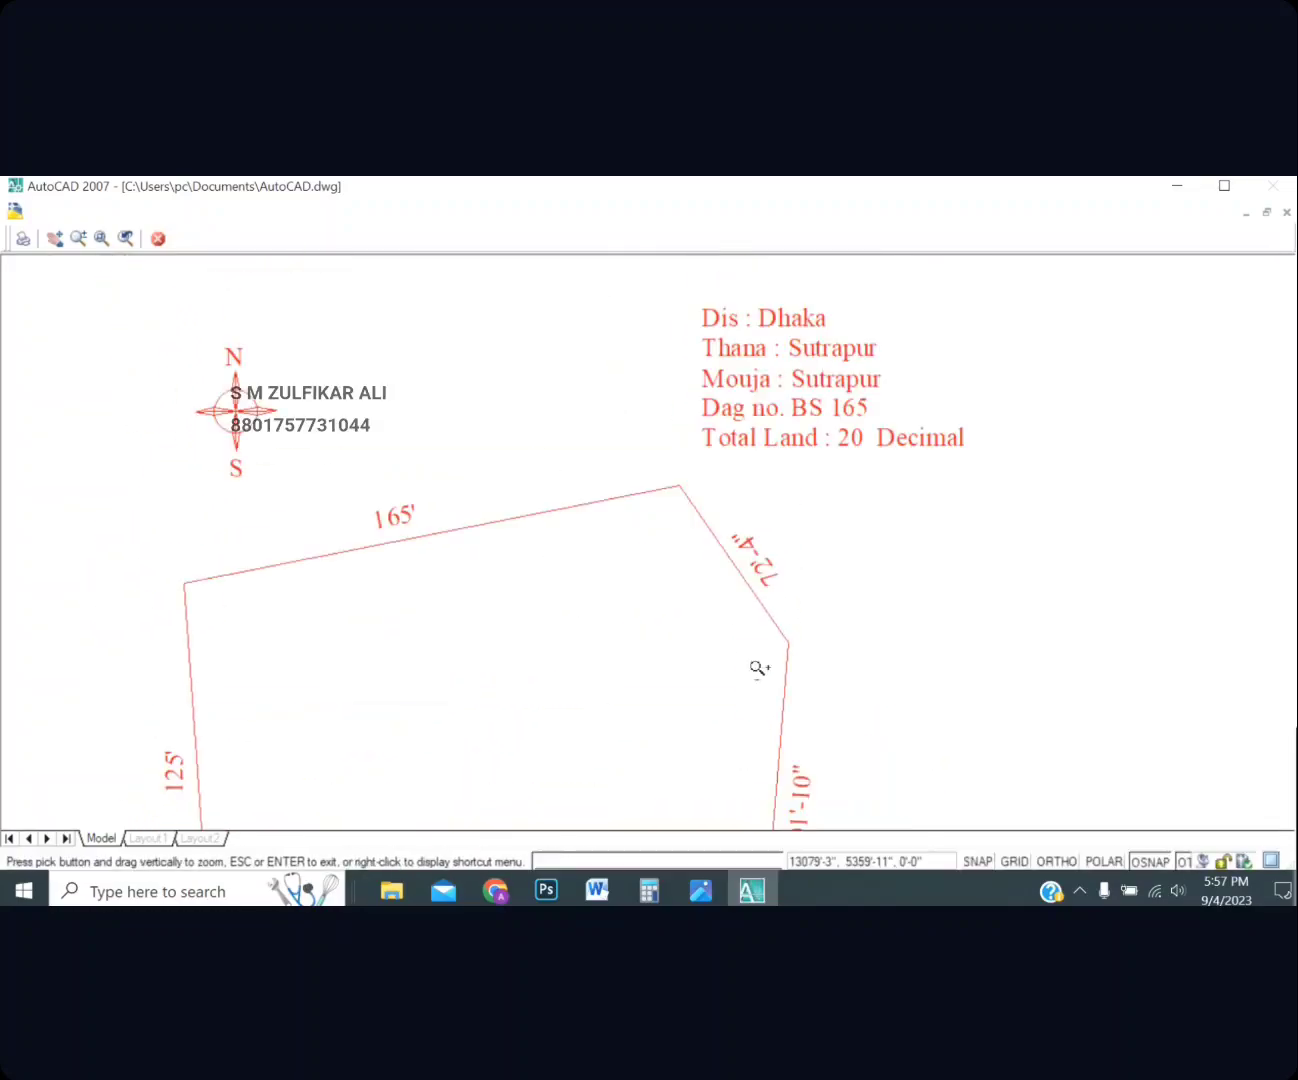
mouse_move(752, 561)
middle_mouse_down()
mouse_move(766, 681)
mouse_move(750, 542)
middle_mouse_up()
scroll(765, 534, "down", 4)
scroll(773, 505, "up", 2)
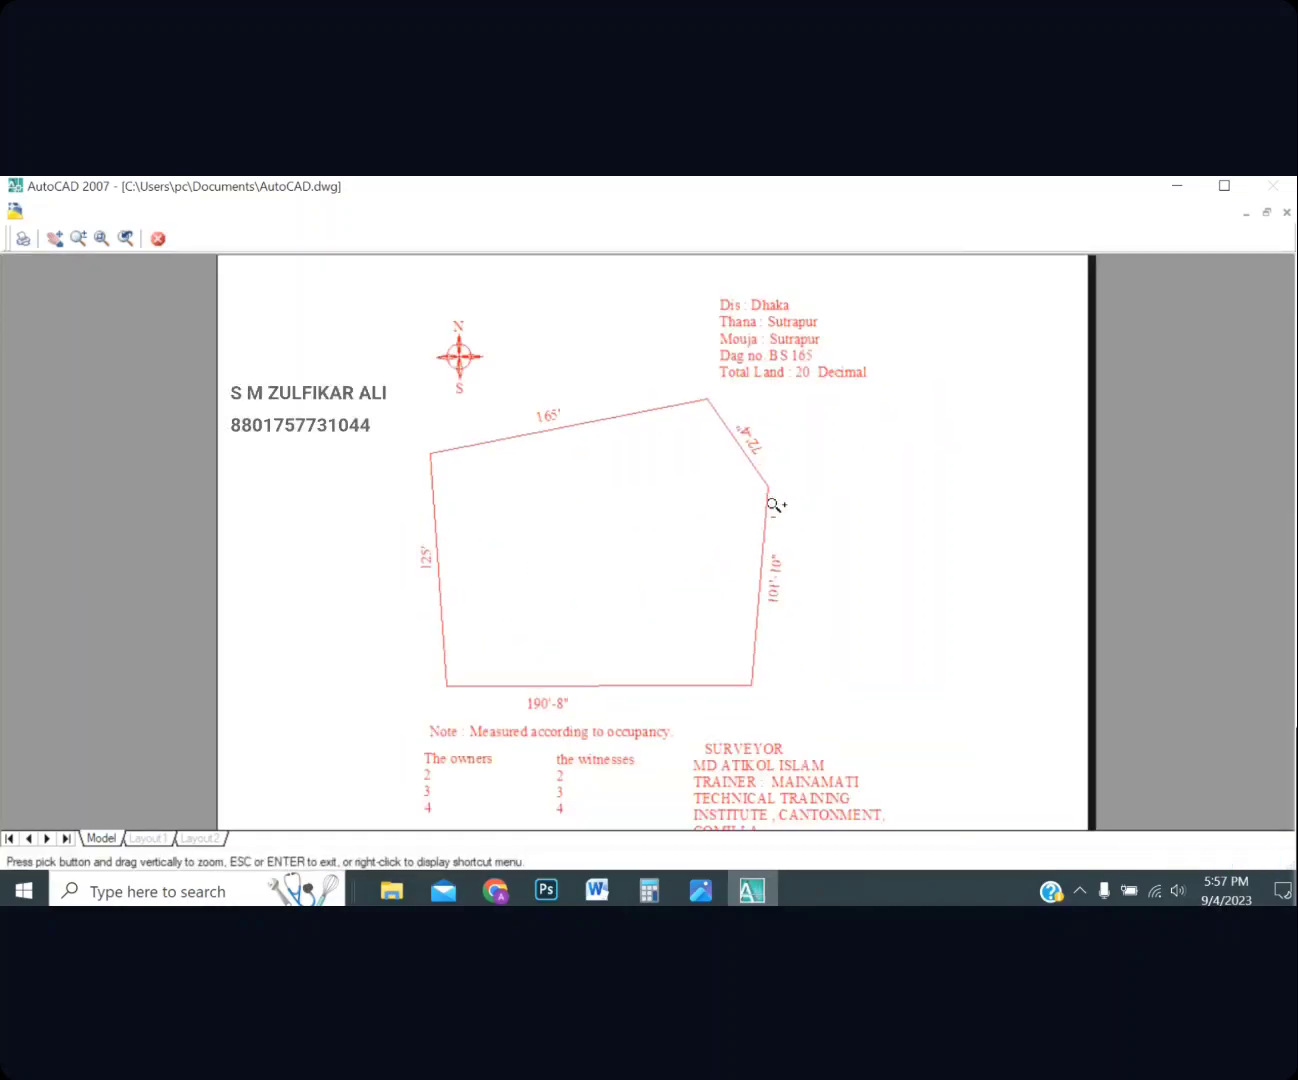
scroll(772, 504, "down", 3)
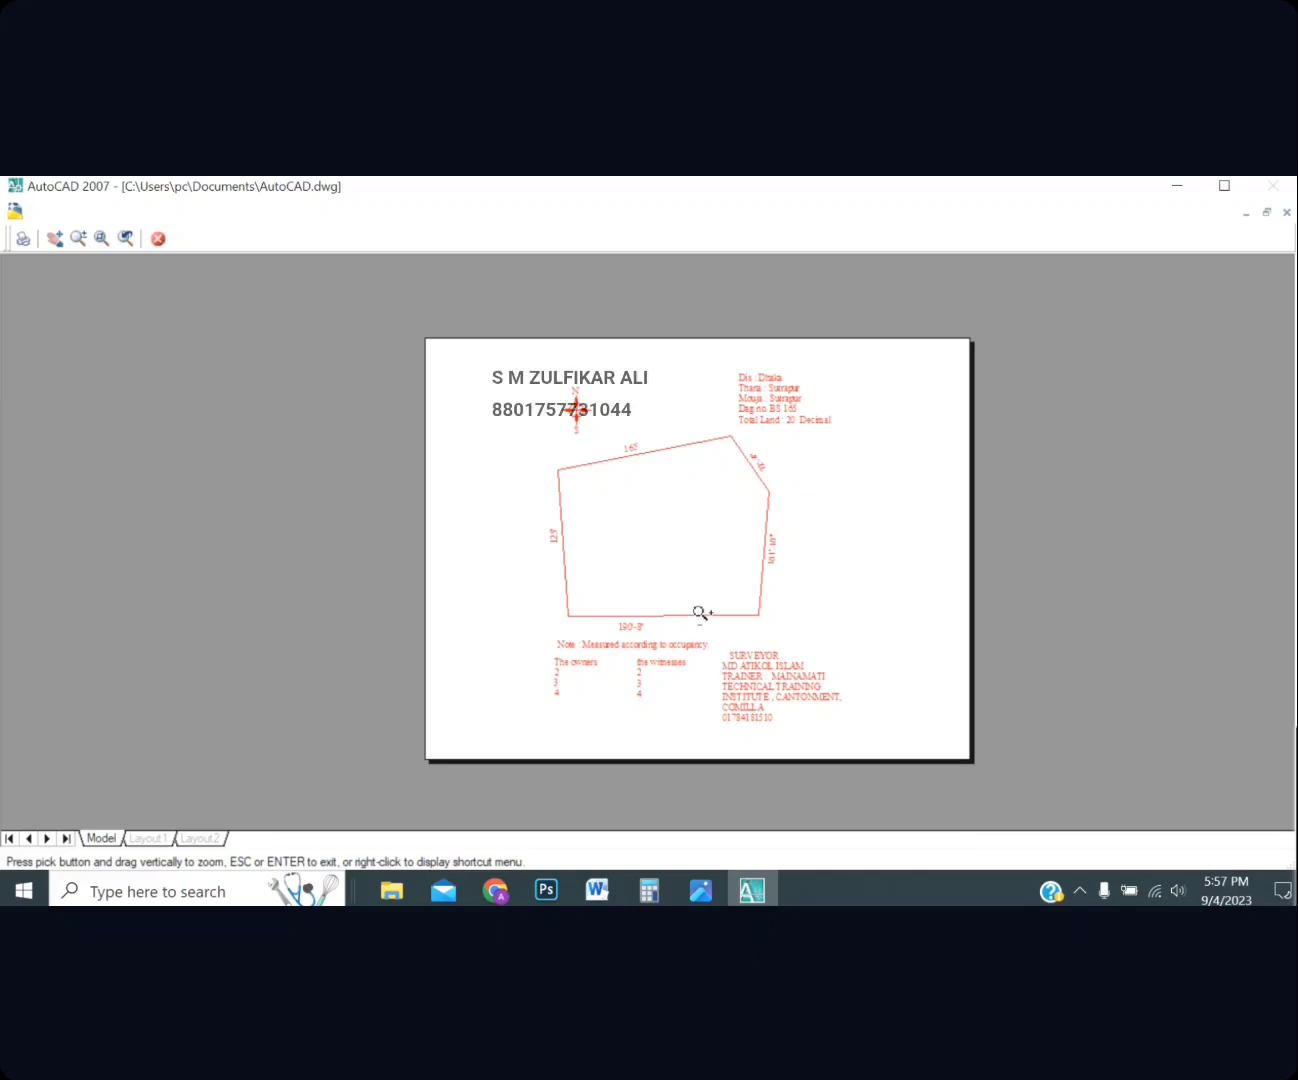
key("Escape")
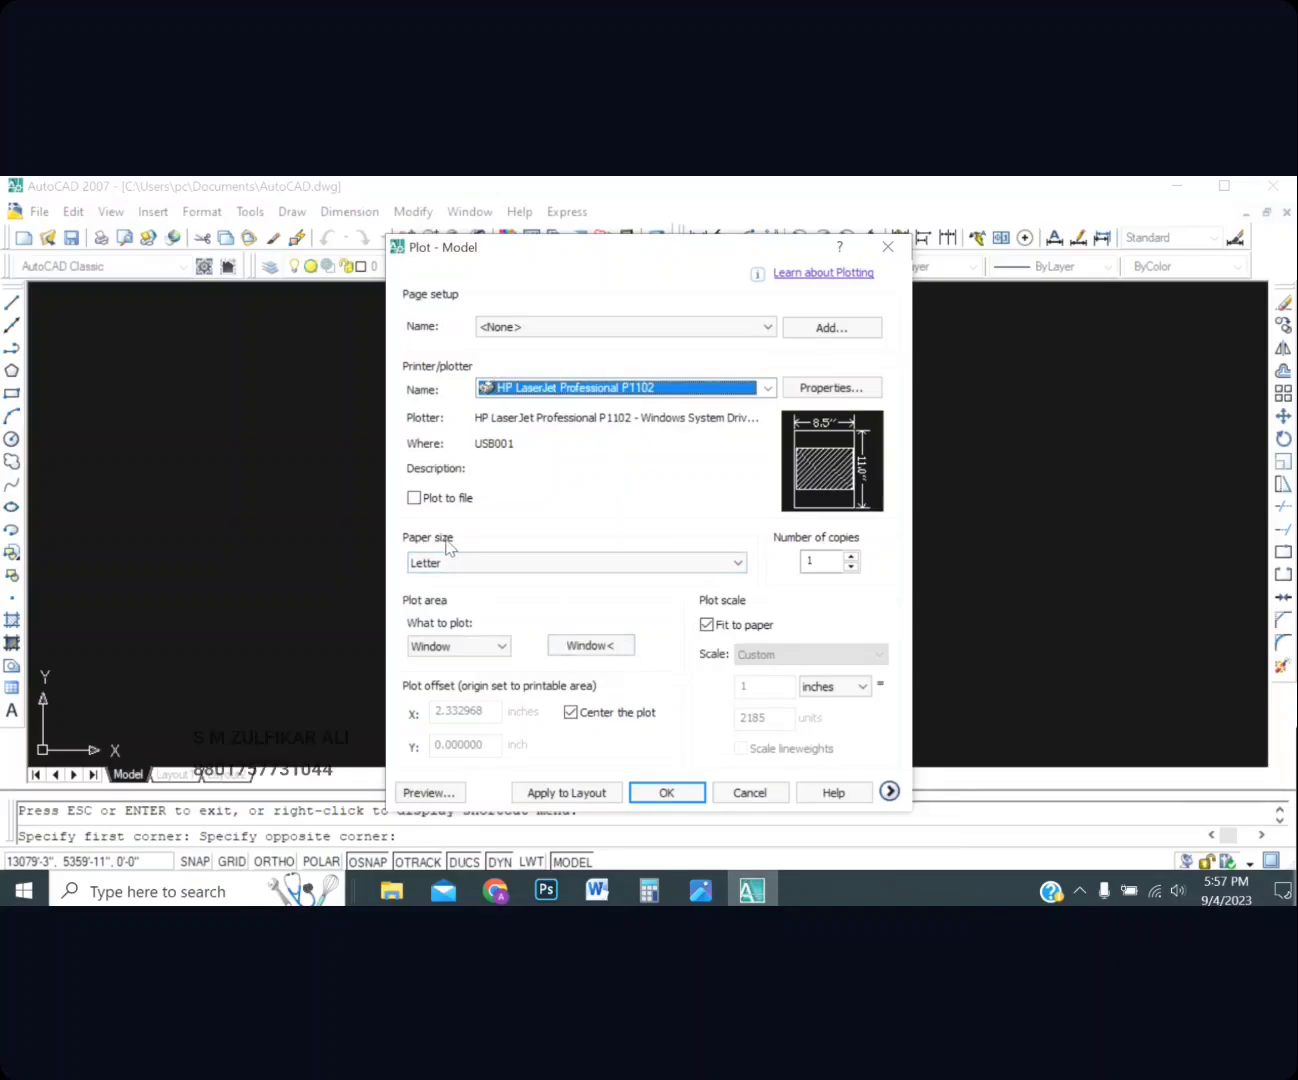
Set the paper size to A4 and check the plot on the sheet in a preview
left_click(486, 564)
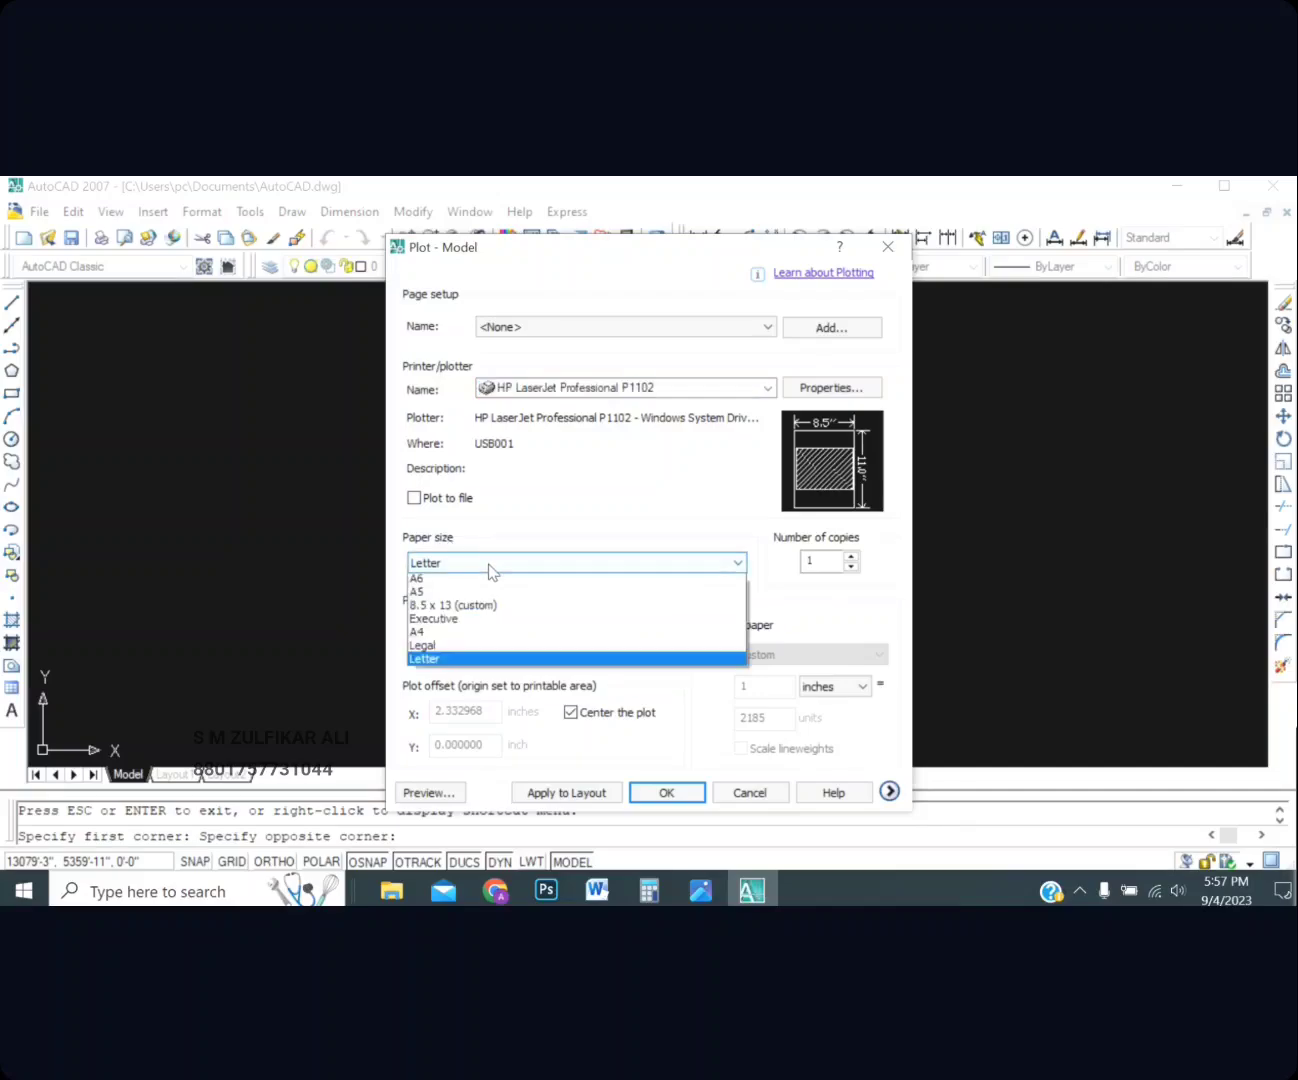
left_click(464, 786)
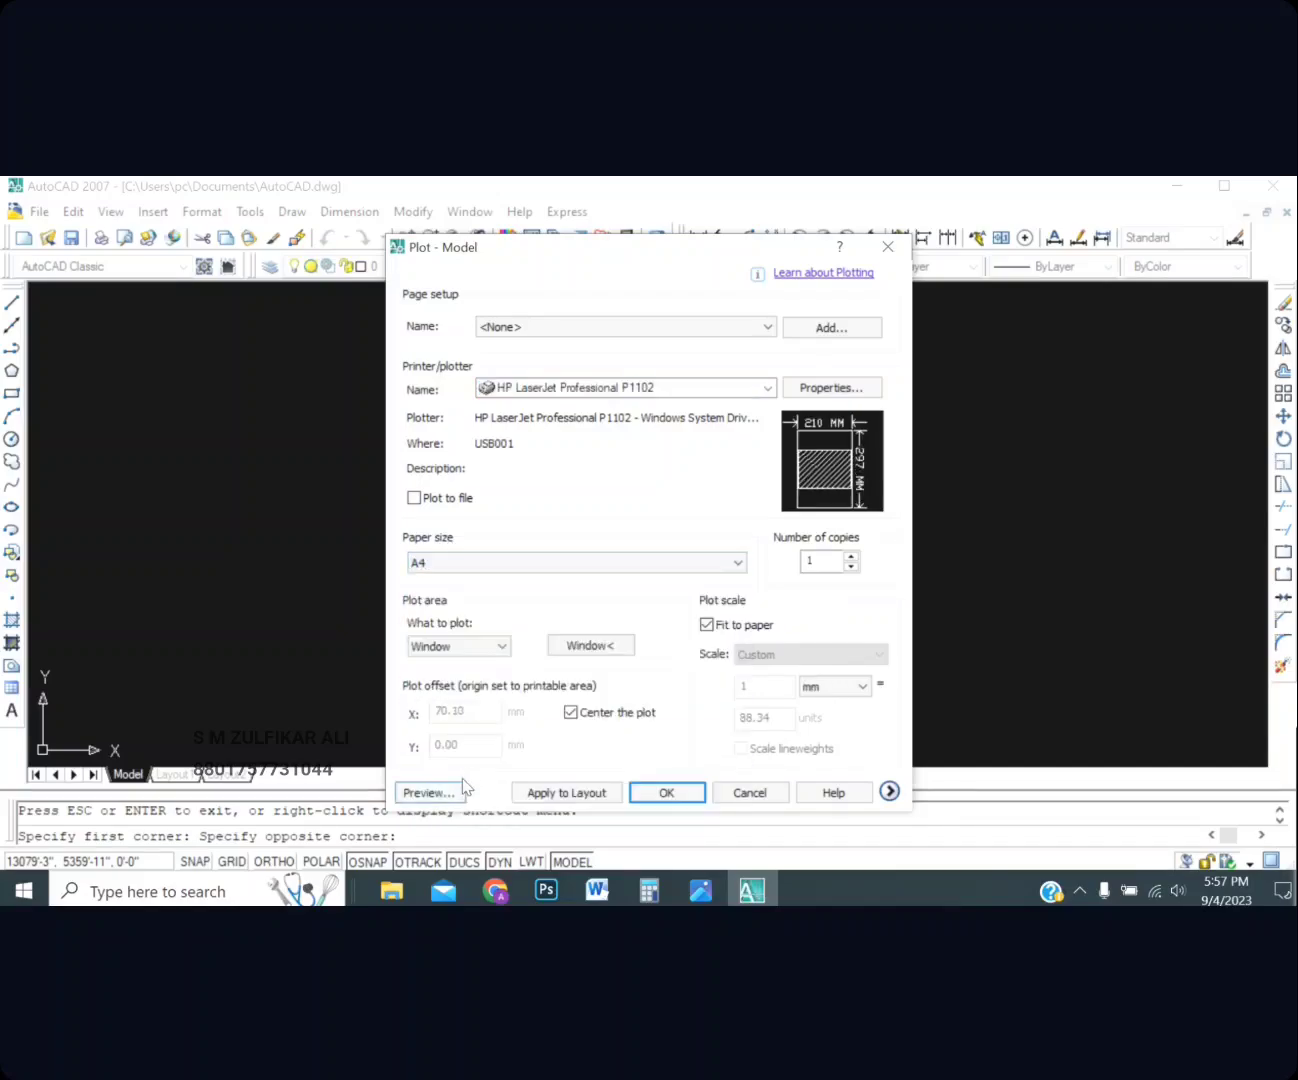
left_click(446, 793)
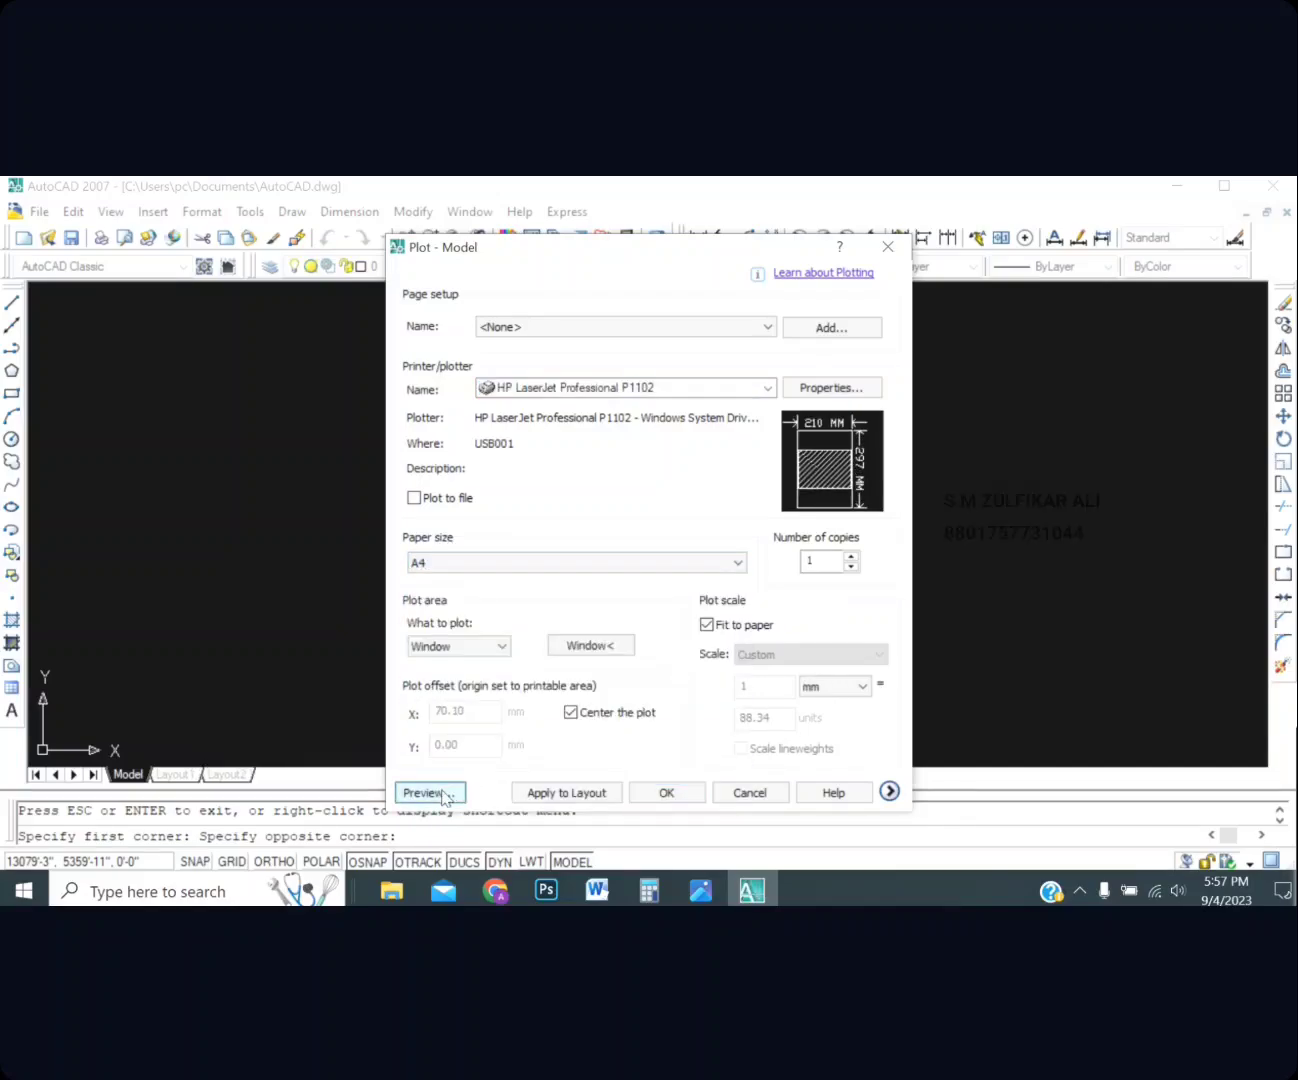
scroll(694, 533, "up", 4)
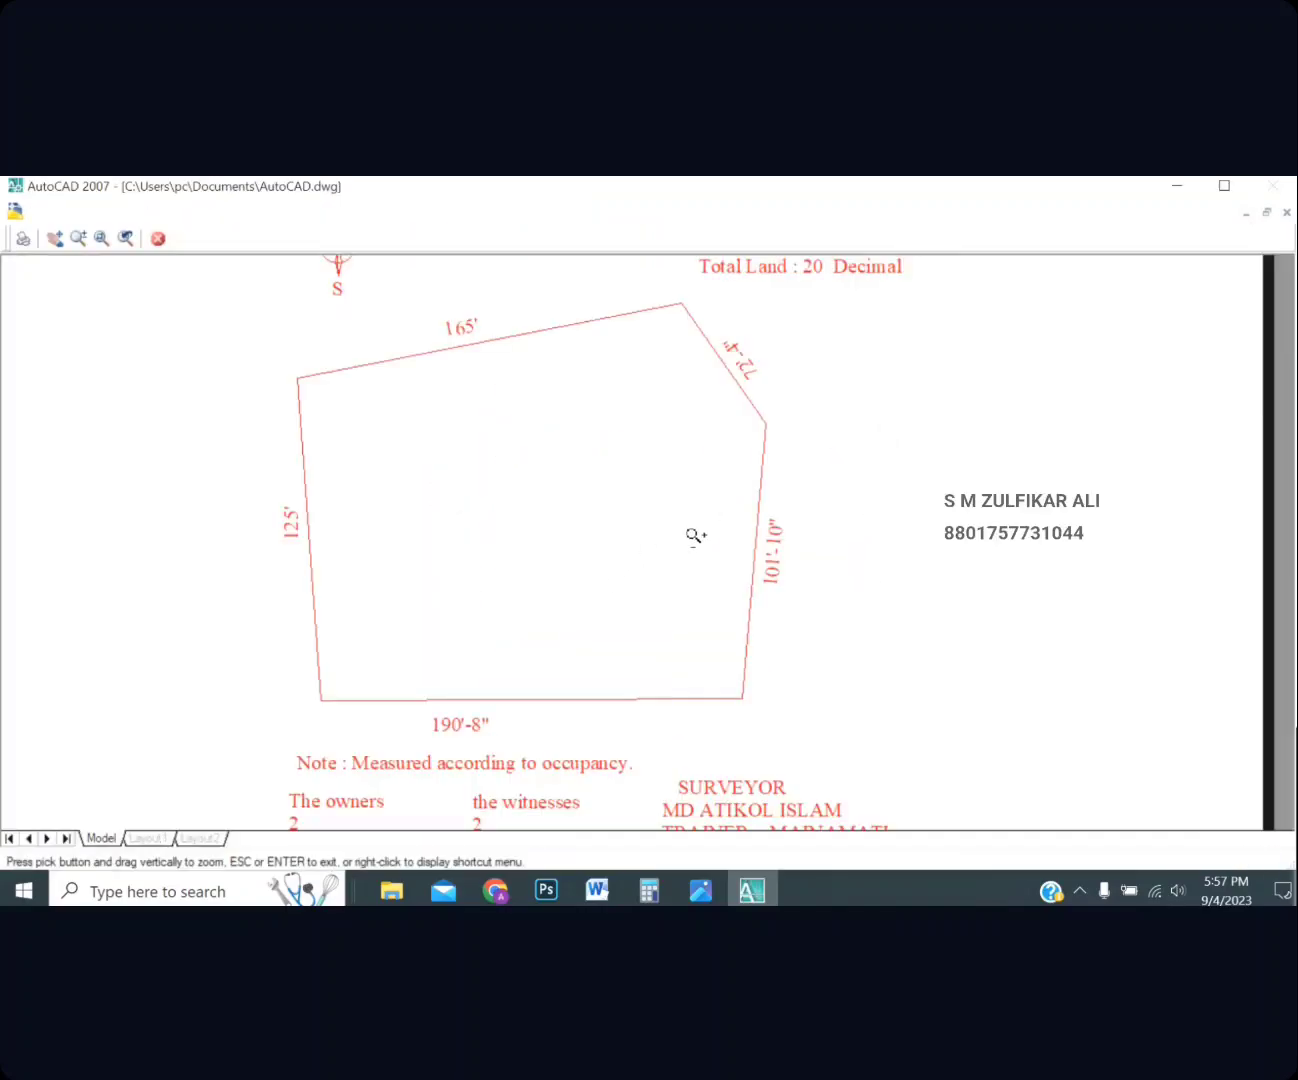
scroll(691, 537, "down", 5)
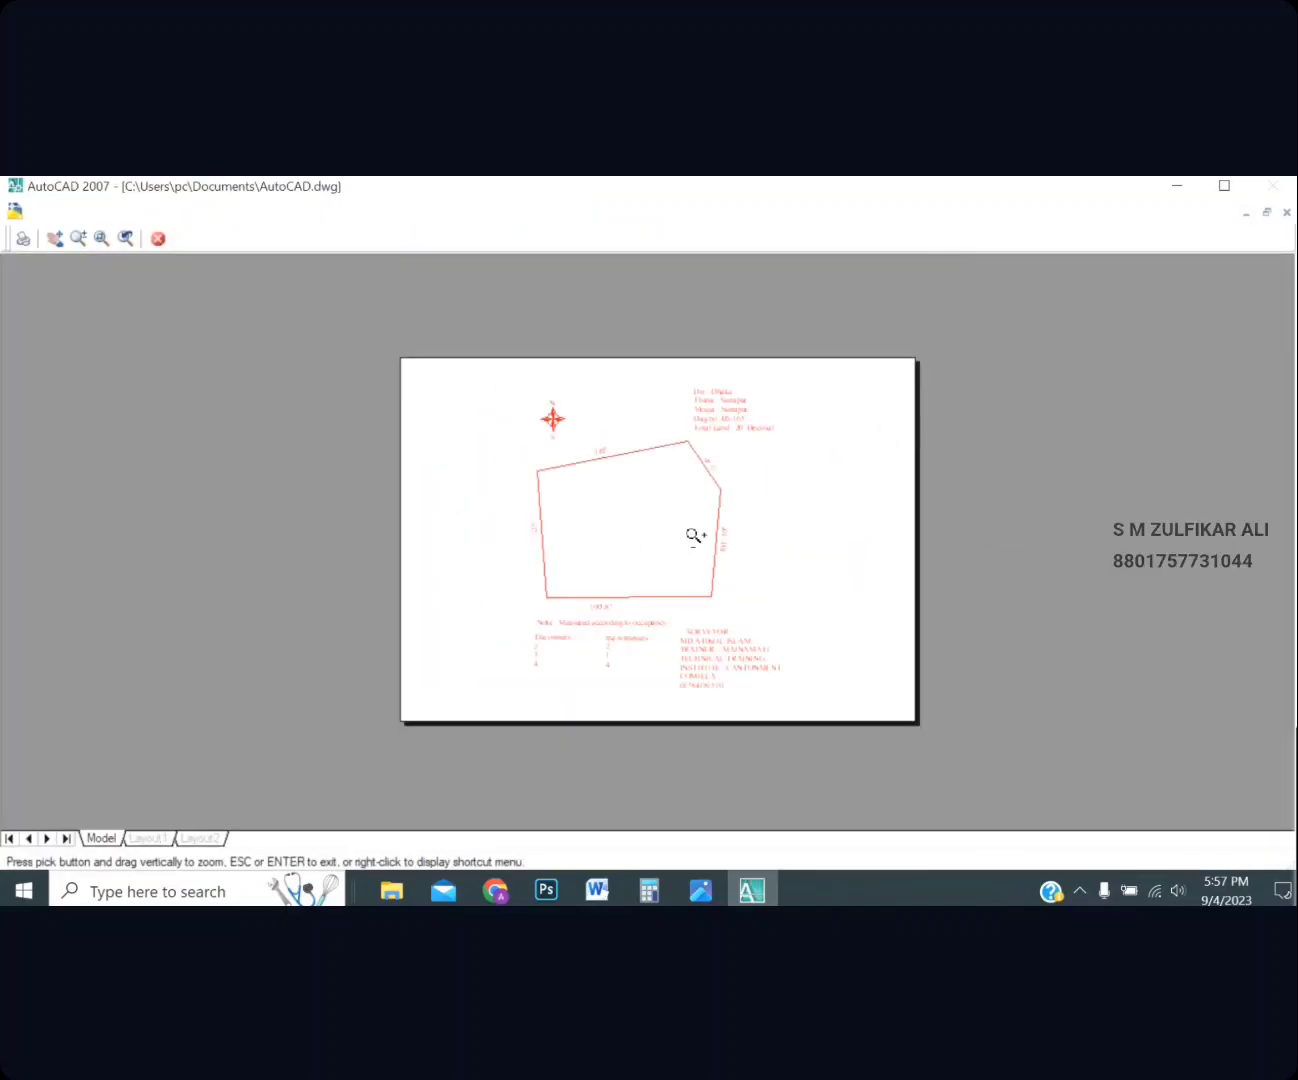
key("Escape")
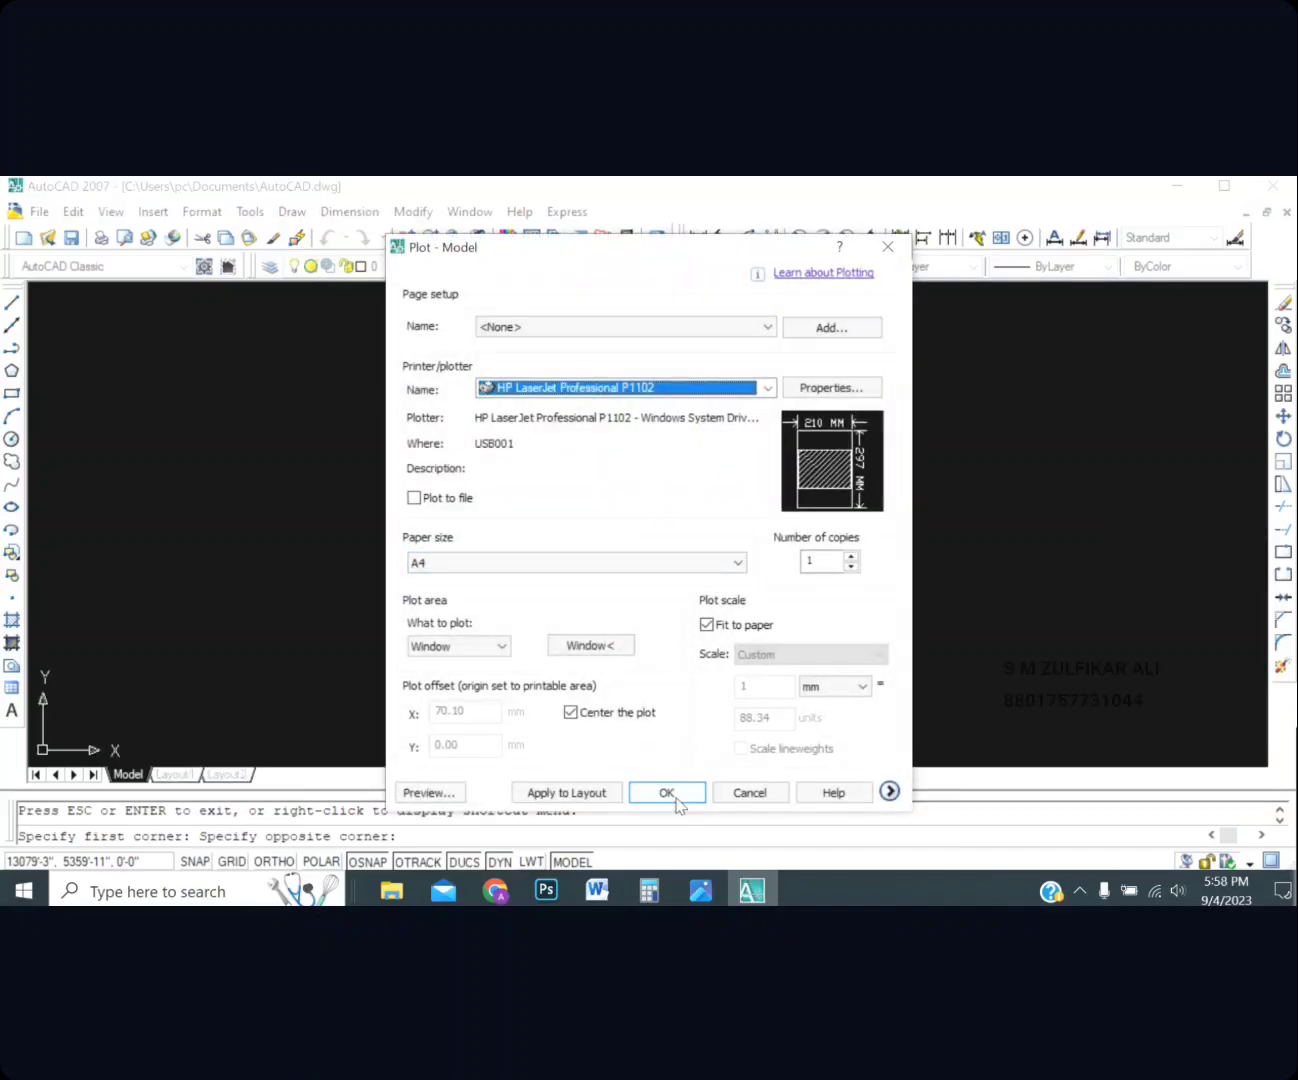
left_click(667, 793)
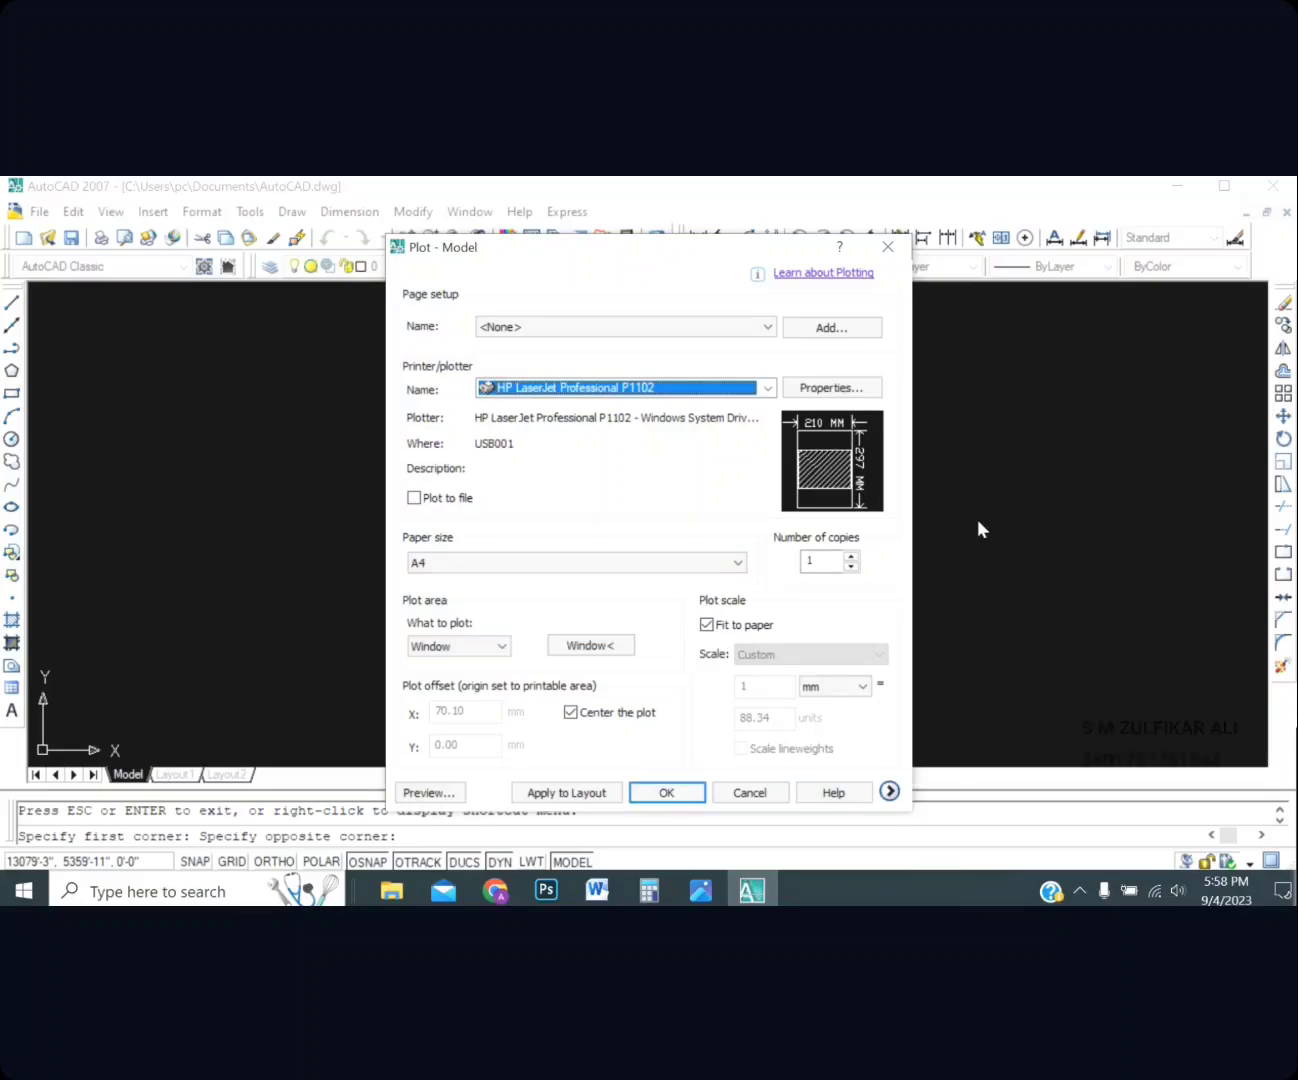
Redefine the plot window from above the north arrow to just below the surveyor block, enclosing the whole drawing
left_click(599, 648)
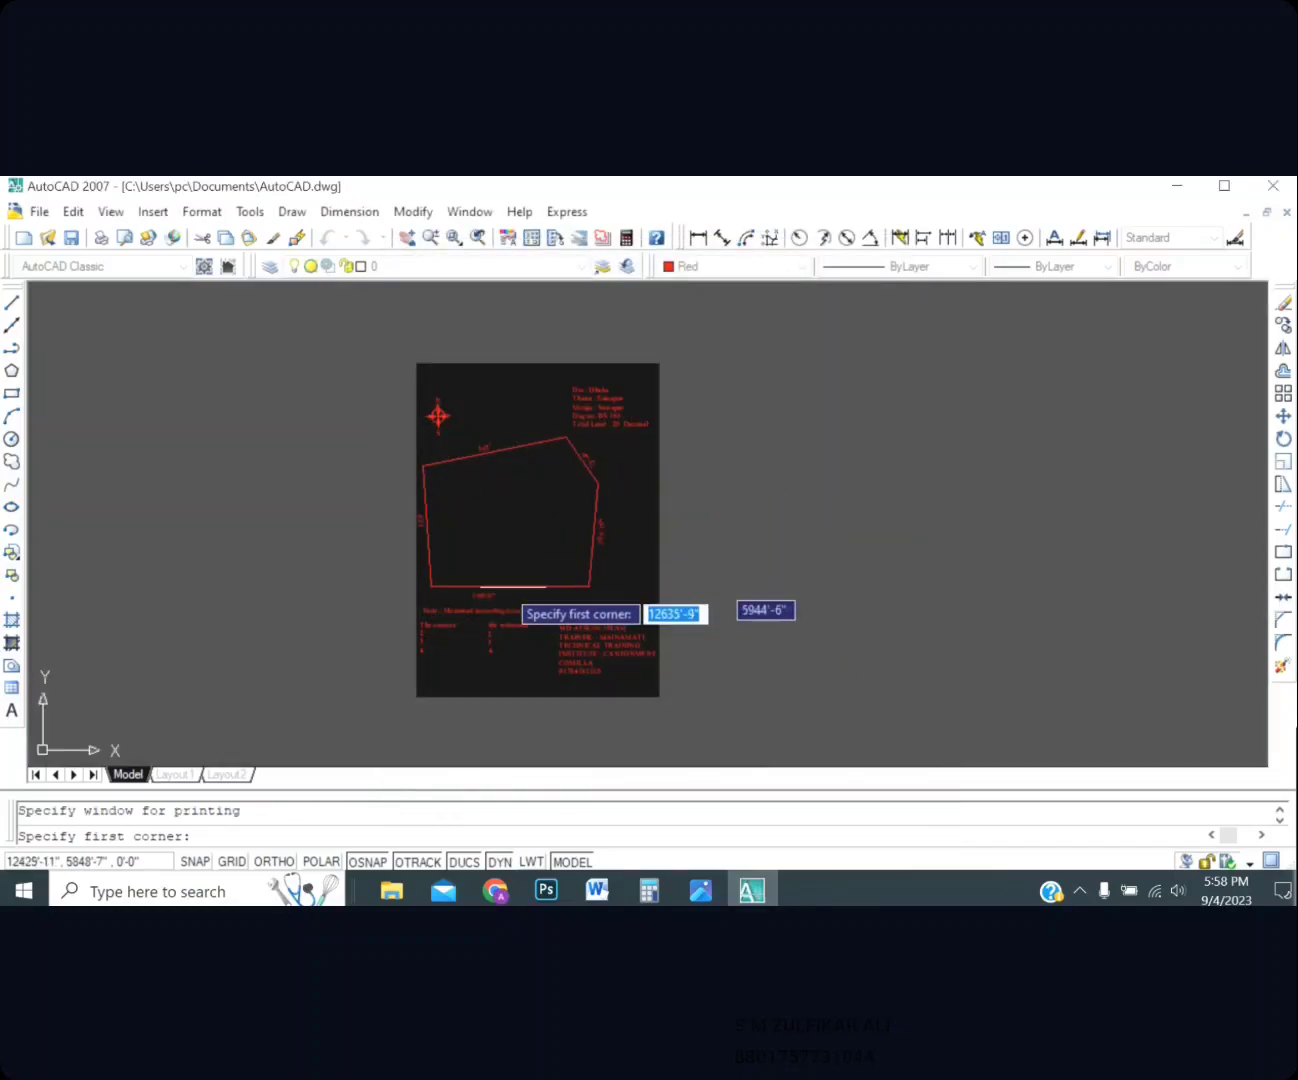
scroll(506, 586, "up", 5)
scroll(490, 515, "down", 6)
scroll(595, 467, "up", 3)
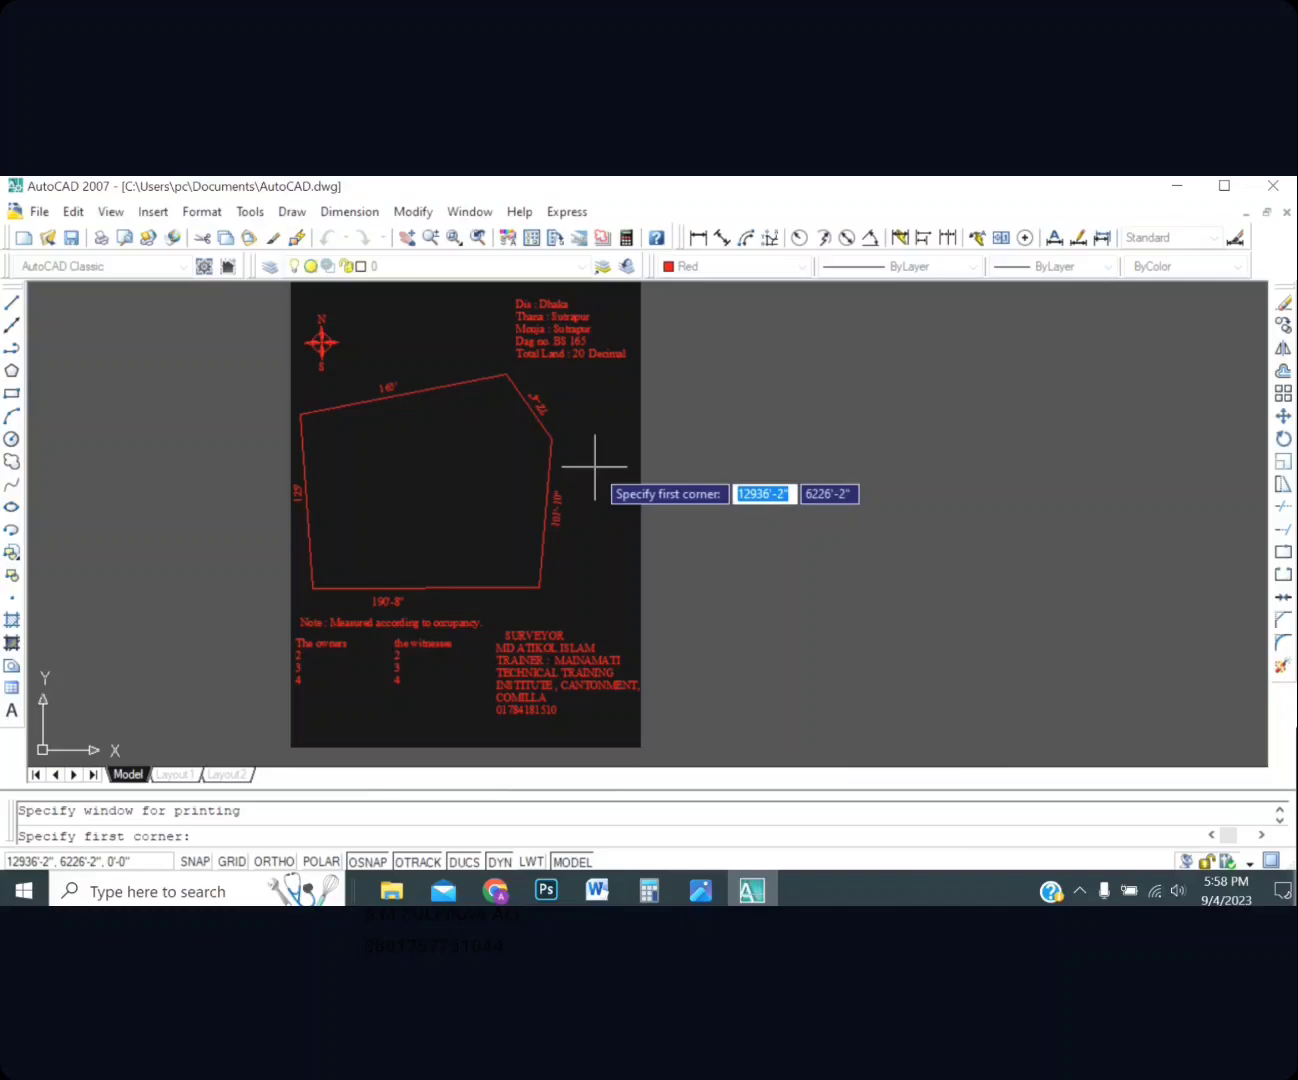
scroll(650, 686, "up", 4)
scroll(667, 650, "down", 2)
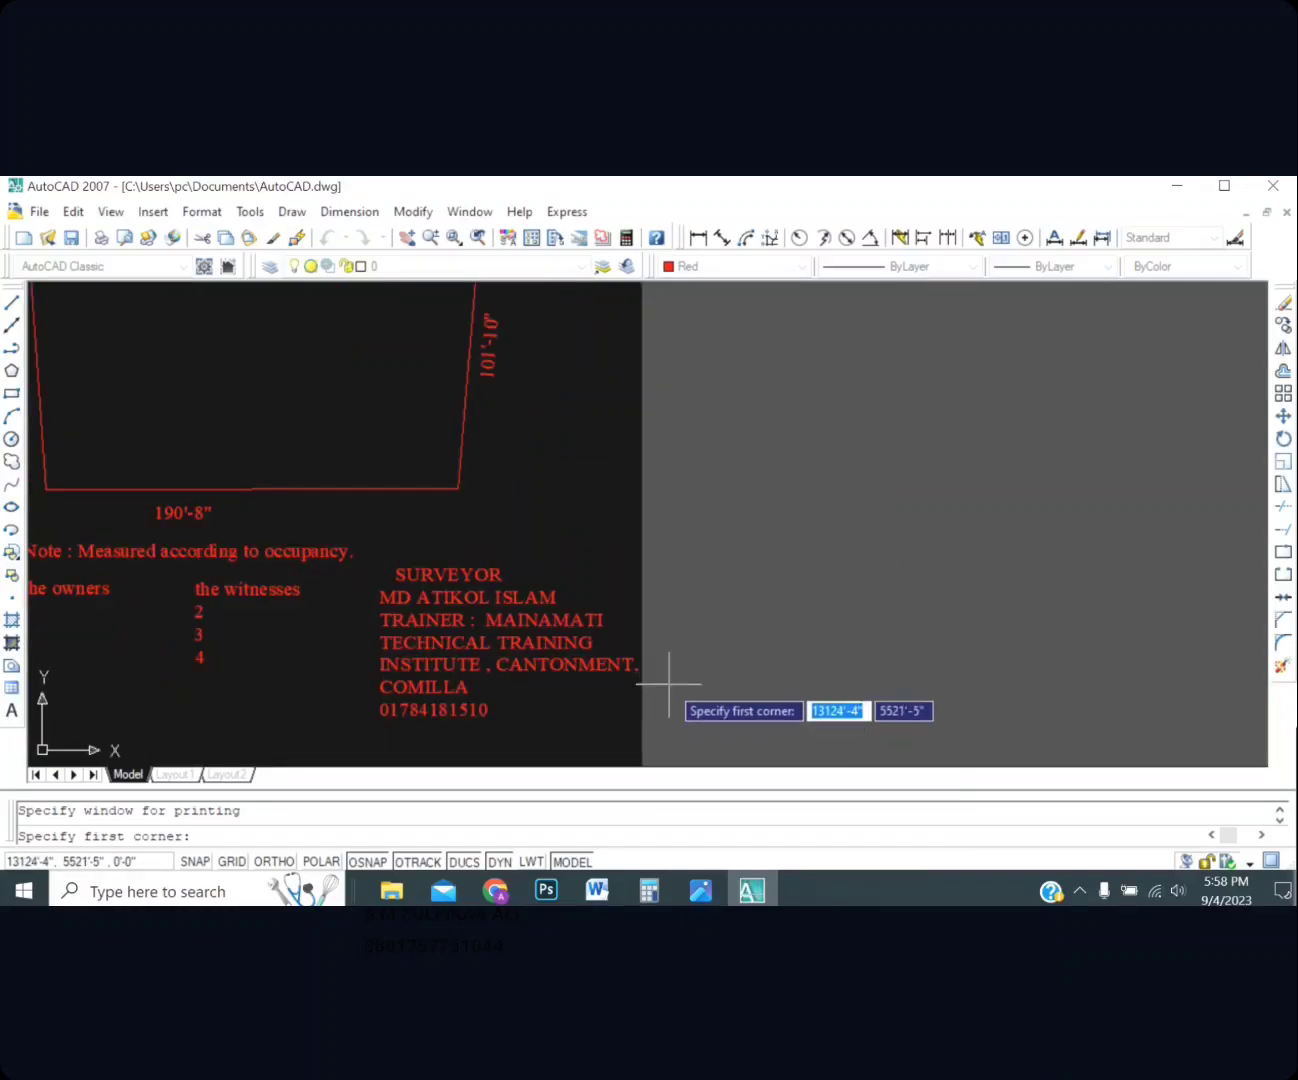
scroll(670, 685, "down", 7)
scroll(574, 574, "up", 3)
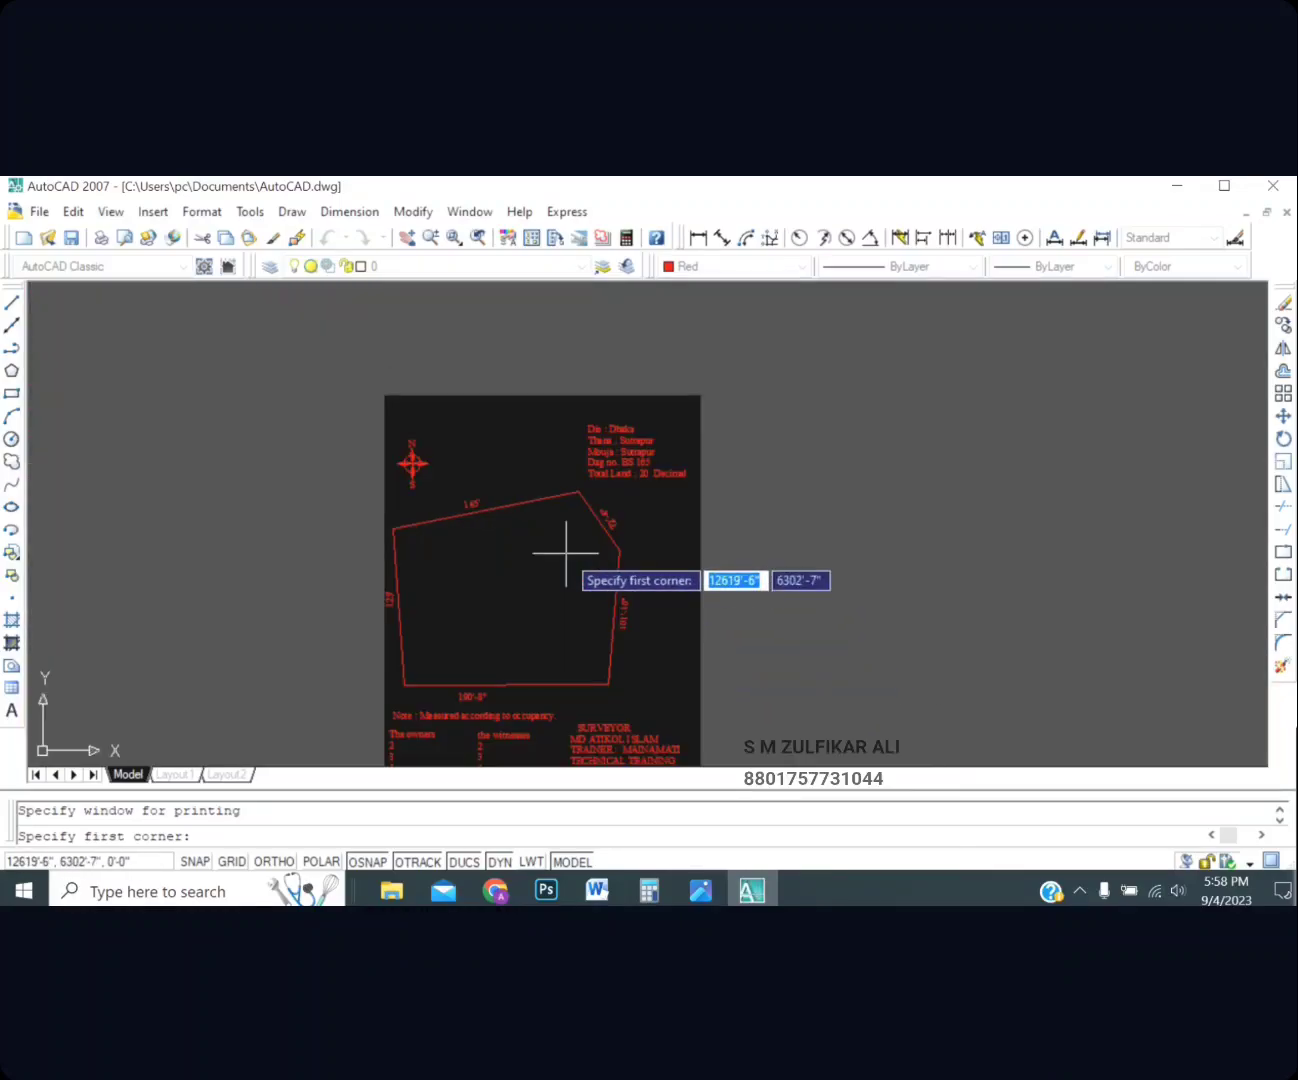
scroll(555, 458, "down", 2)
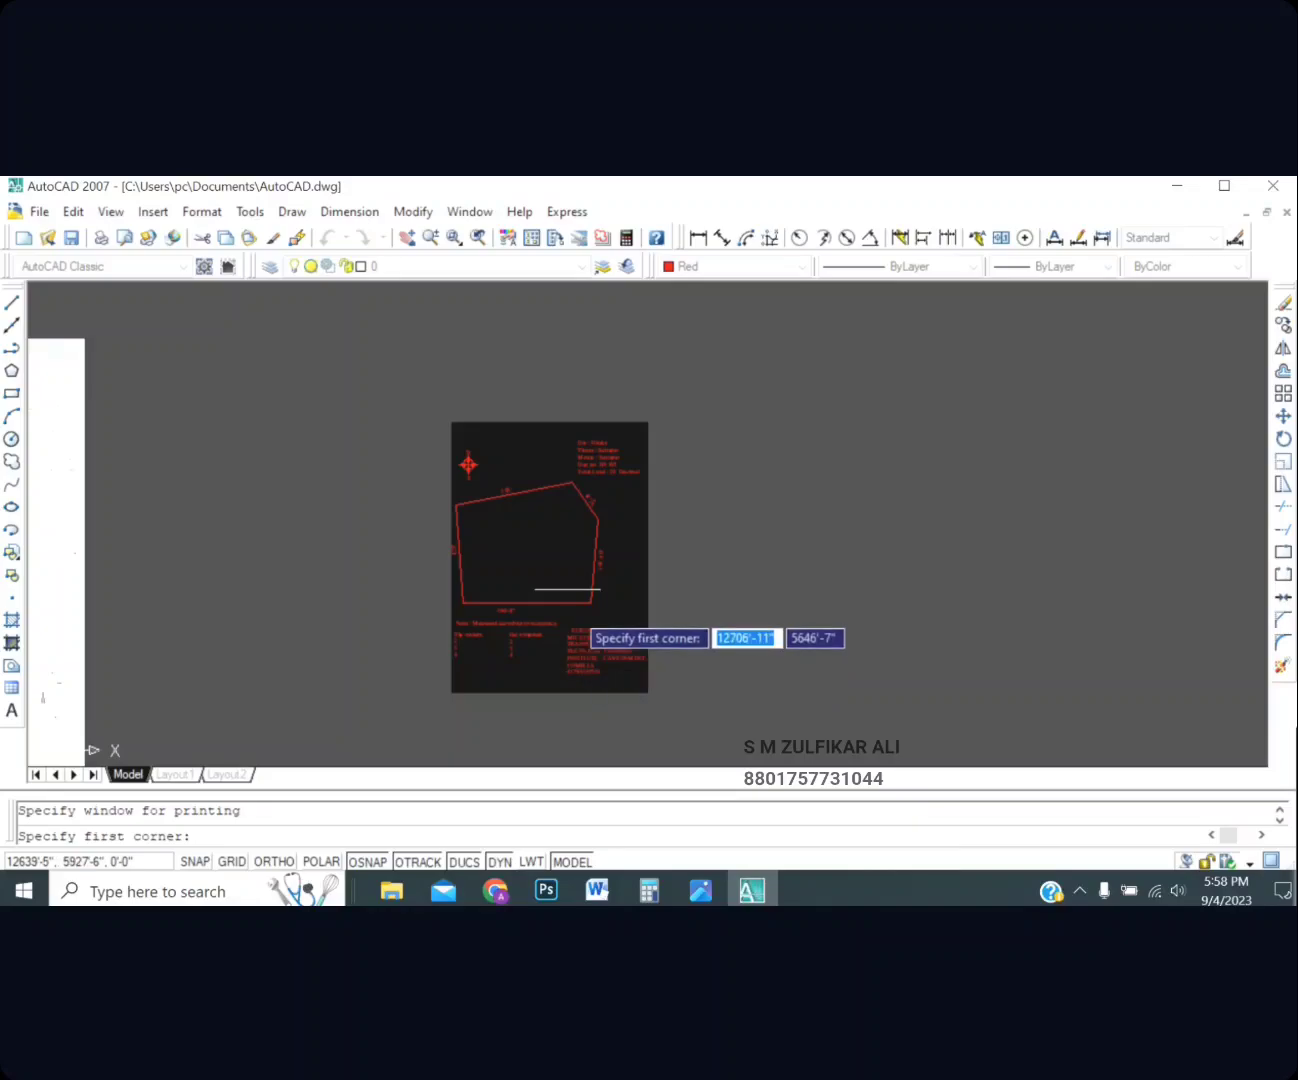
scroll(445, 428, "up", 4)
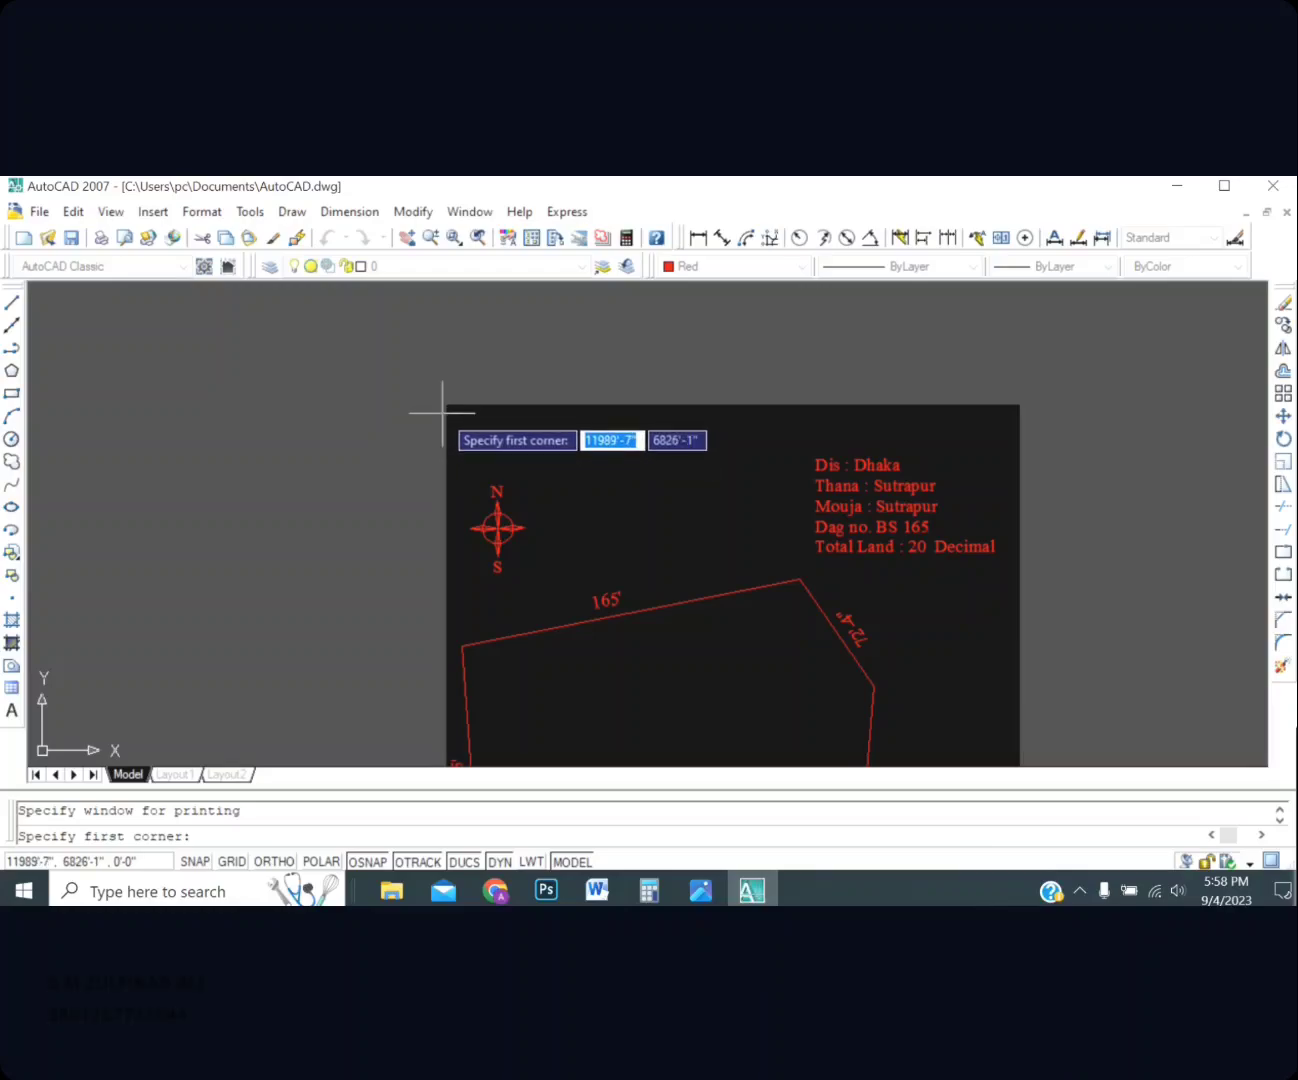
left_click(446, 420)
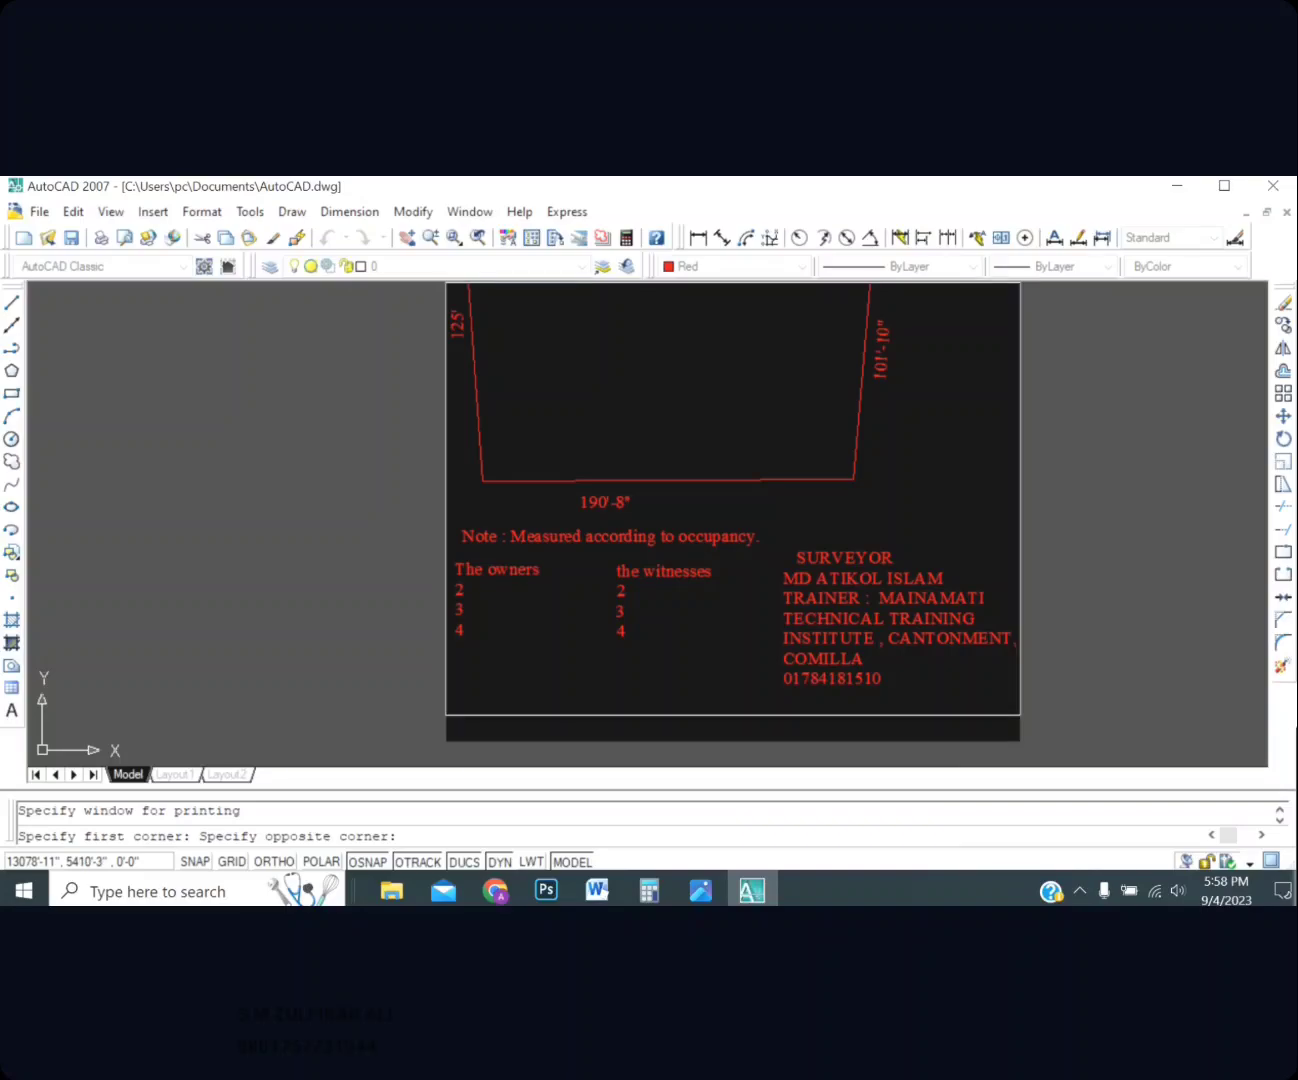
left_click(1019, 714)
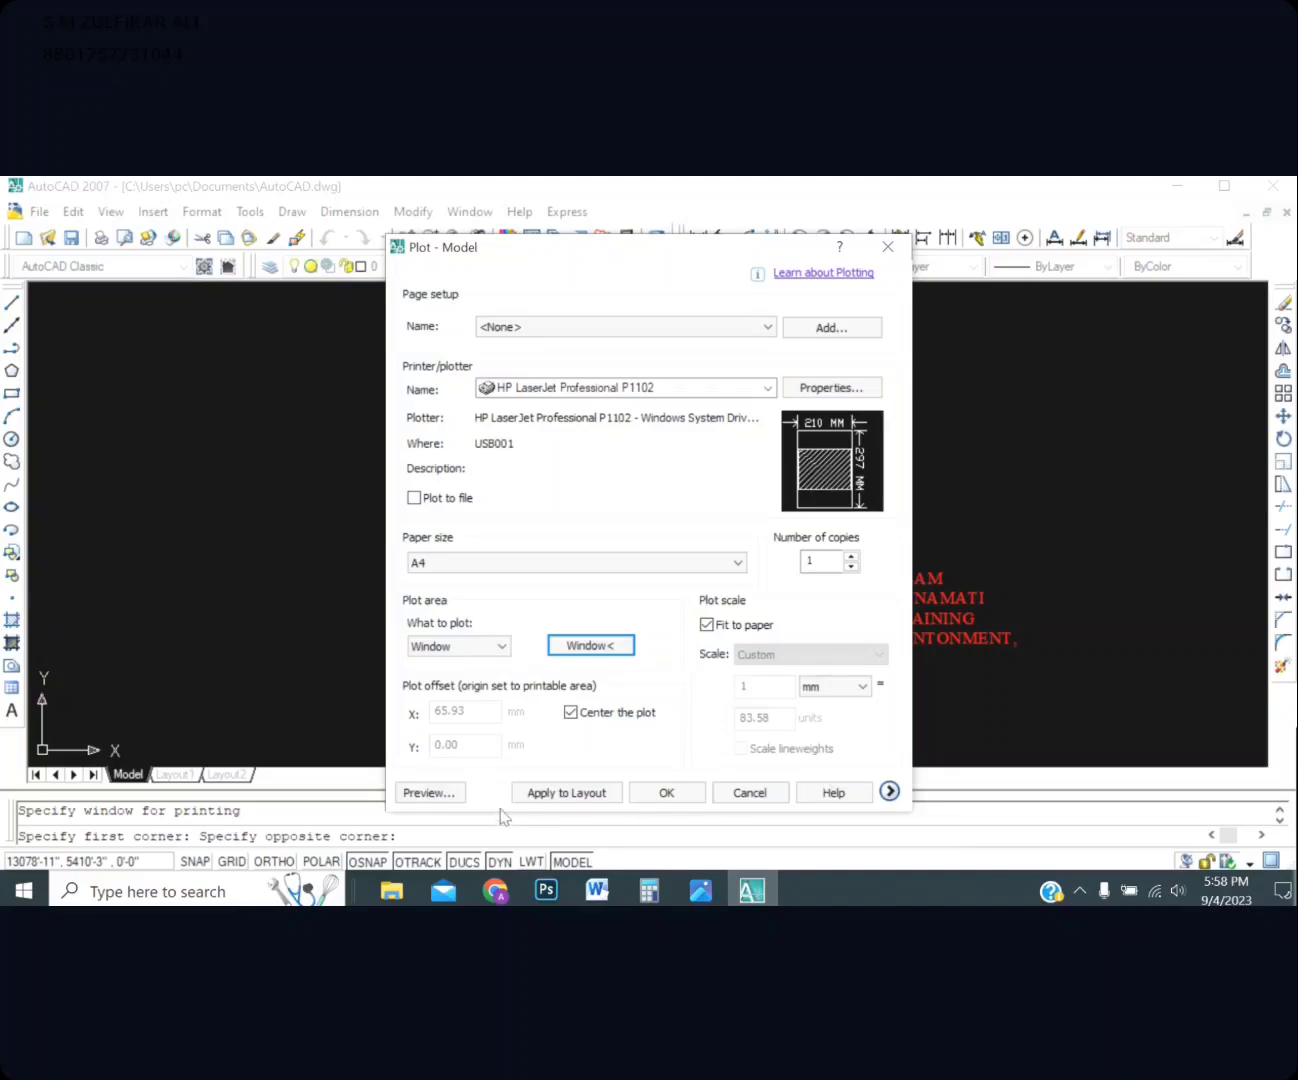
Check the A4 plot with the new window in a preview and send it to the printer
left_click(452, 796)
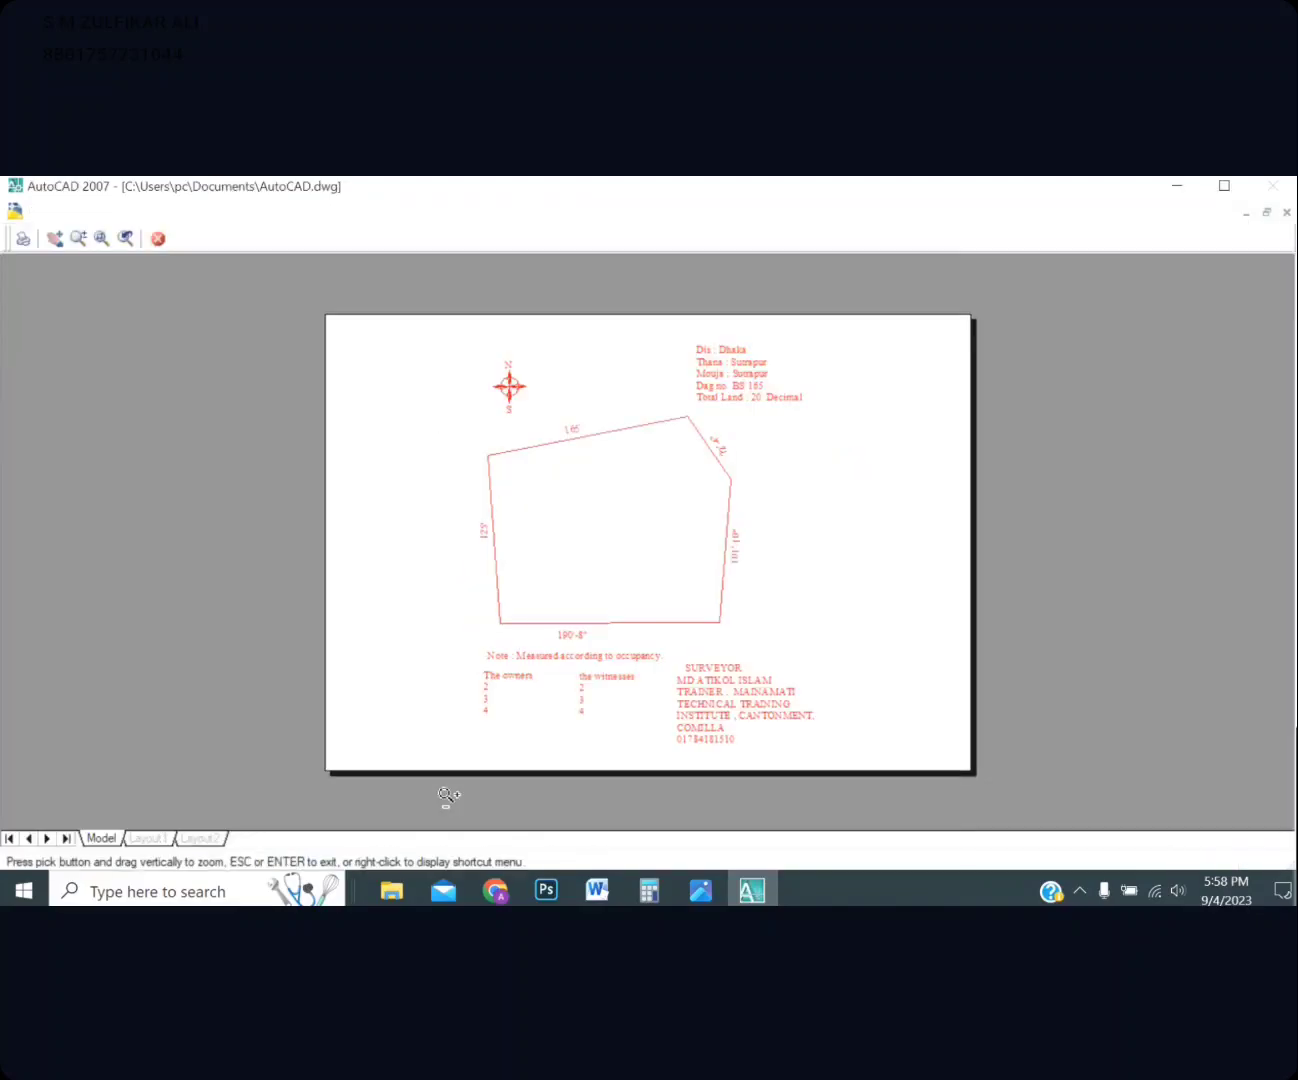
scroll(677, 684, "up", 3)
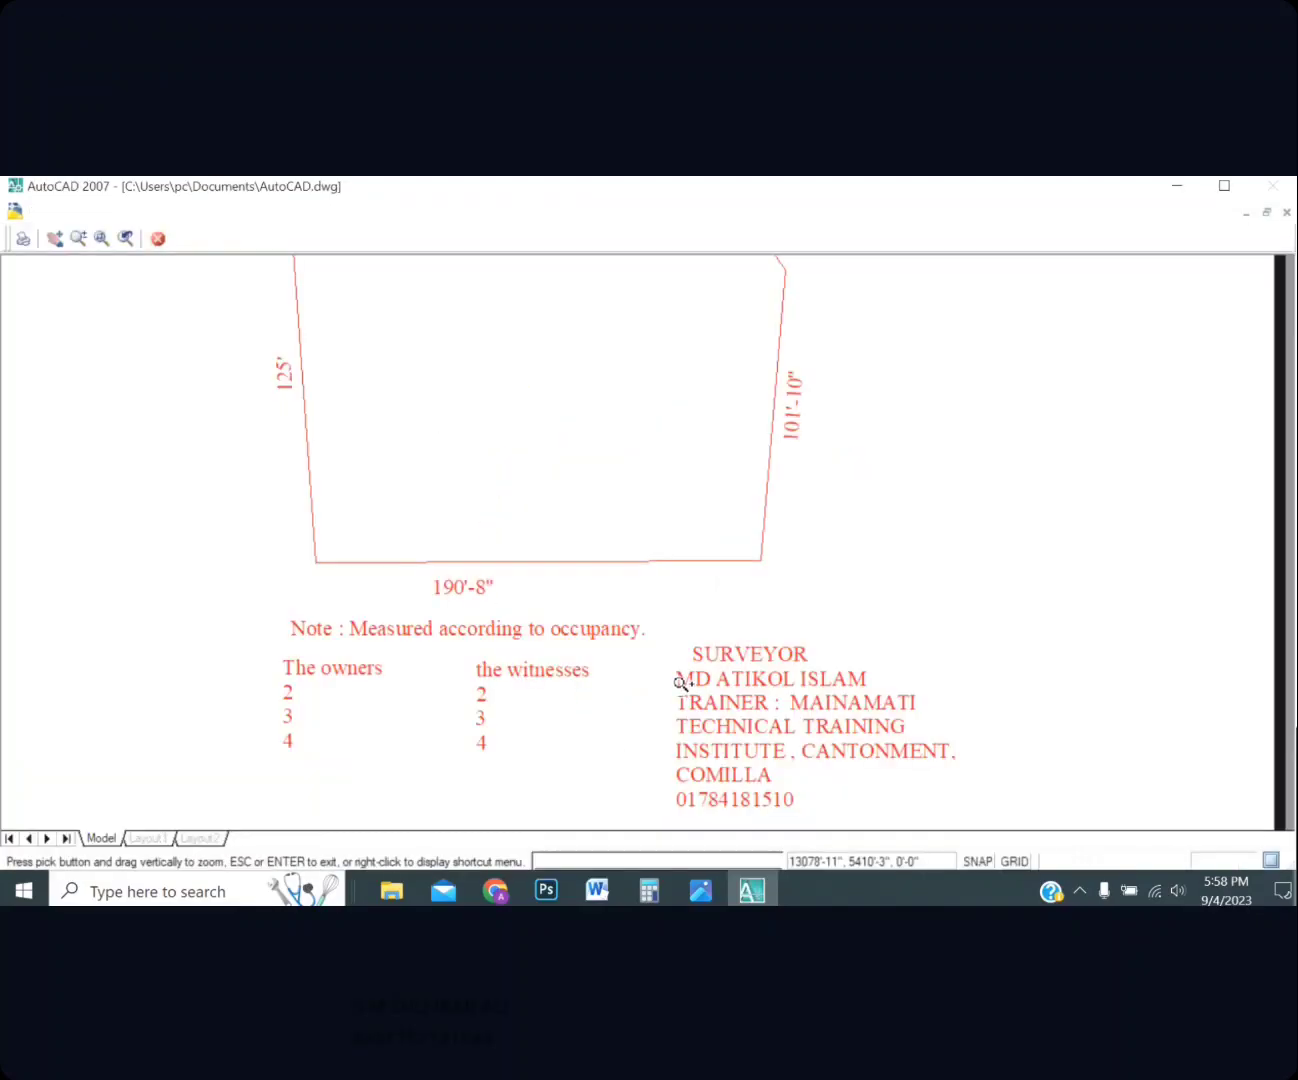
scroll(682, 686, "down", 4)
scroll(648, 655, "up", 3)
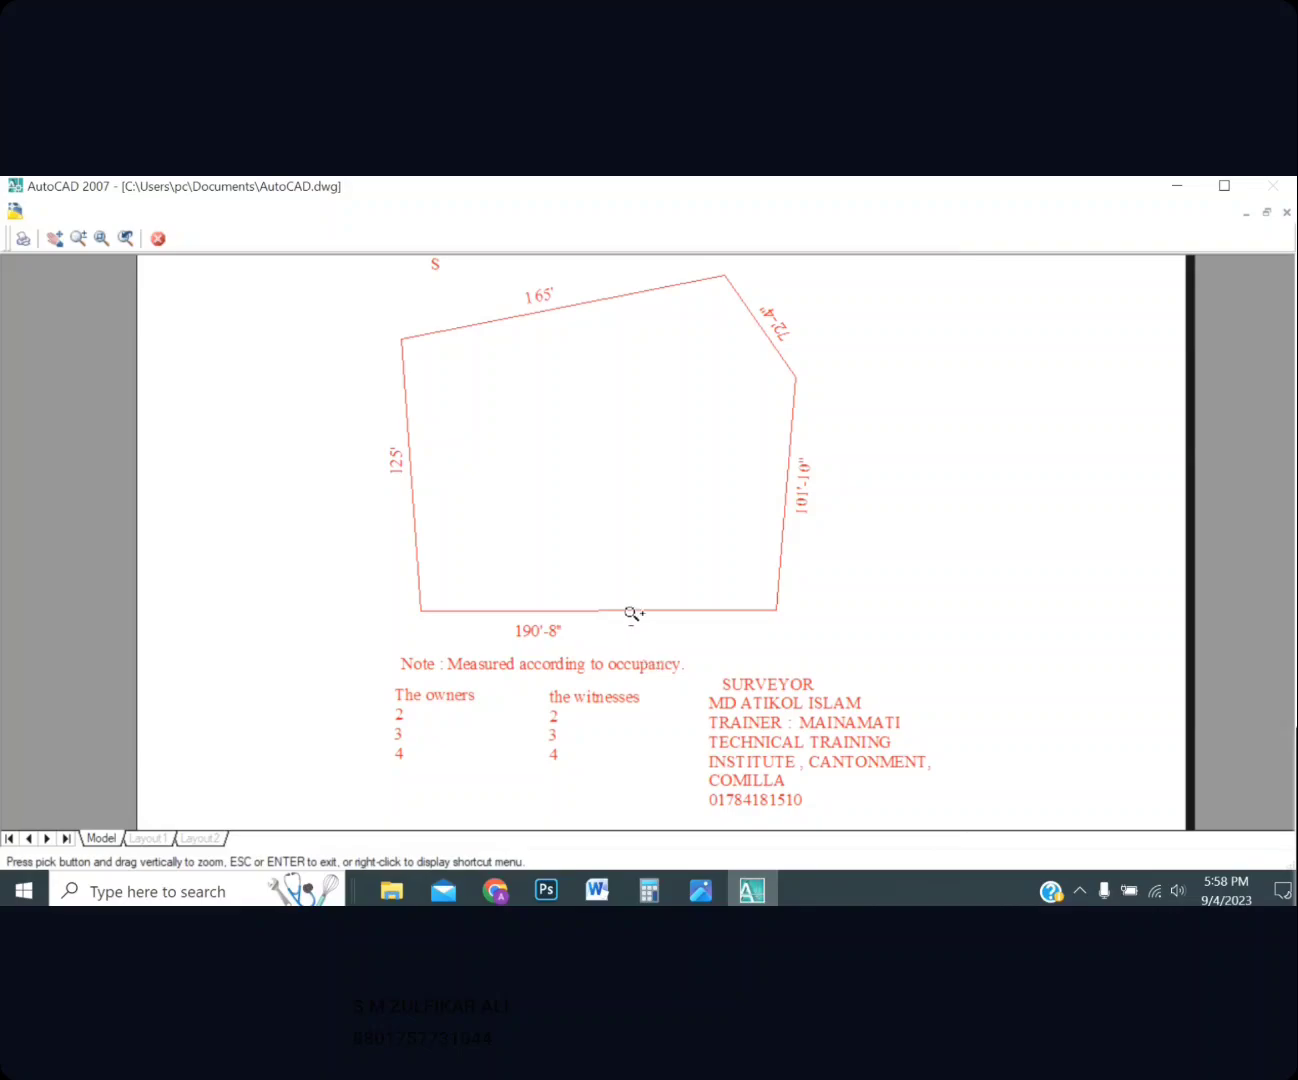
scroll(650, 645, "down", 4)
key("Escape")
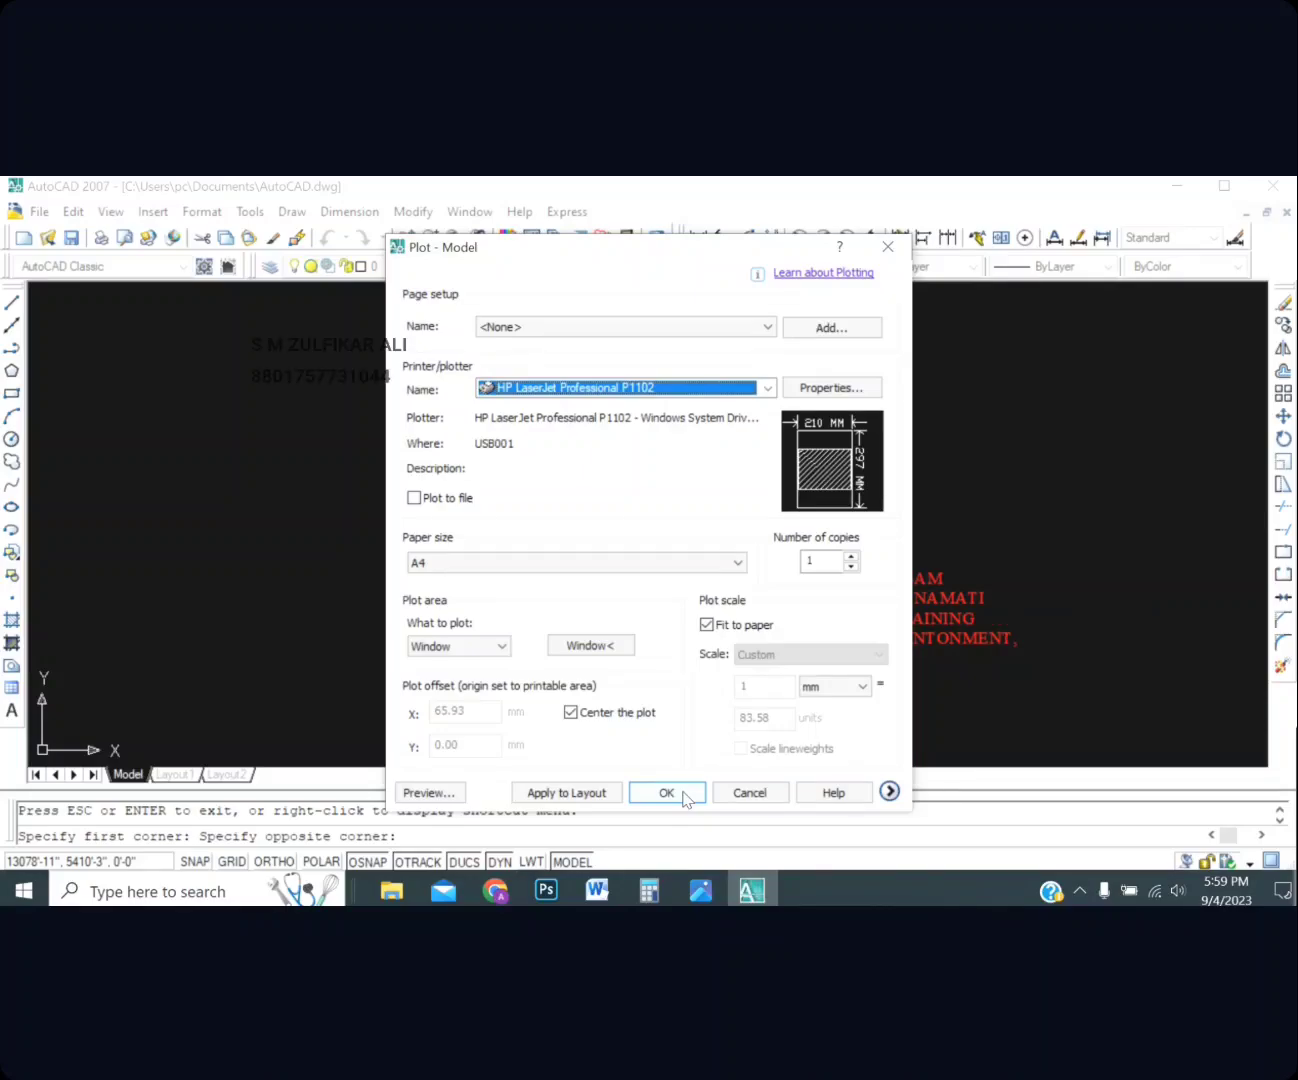
left_click(666, 792)
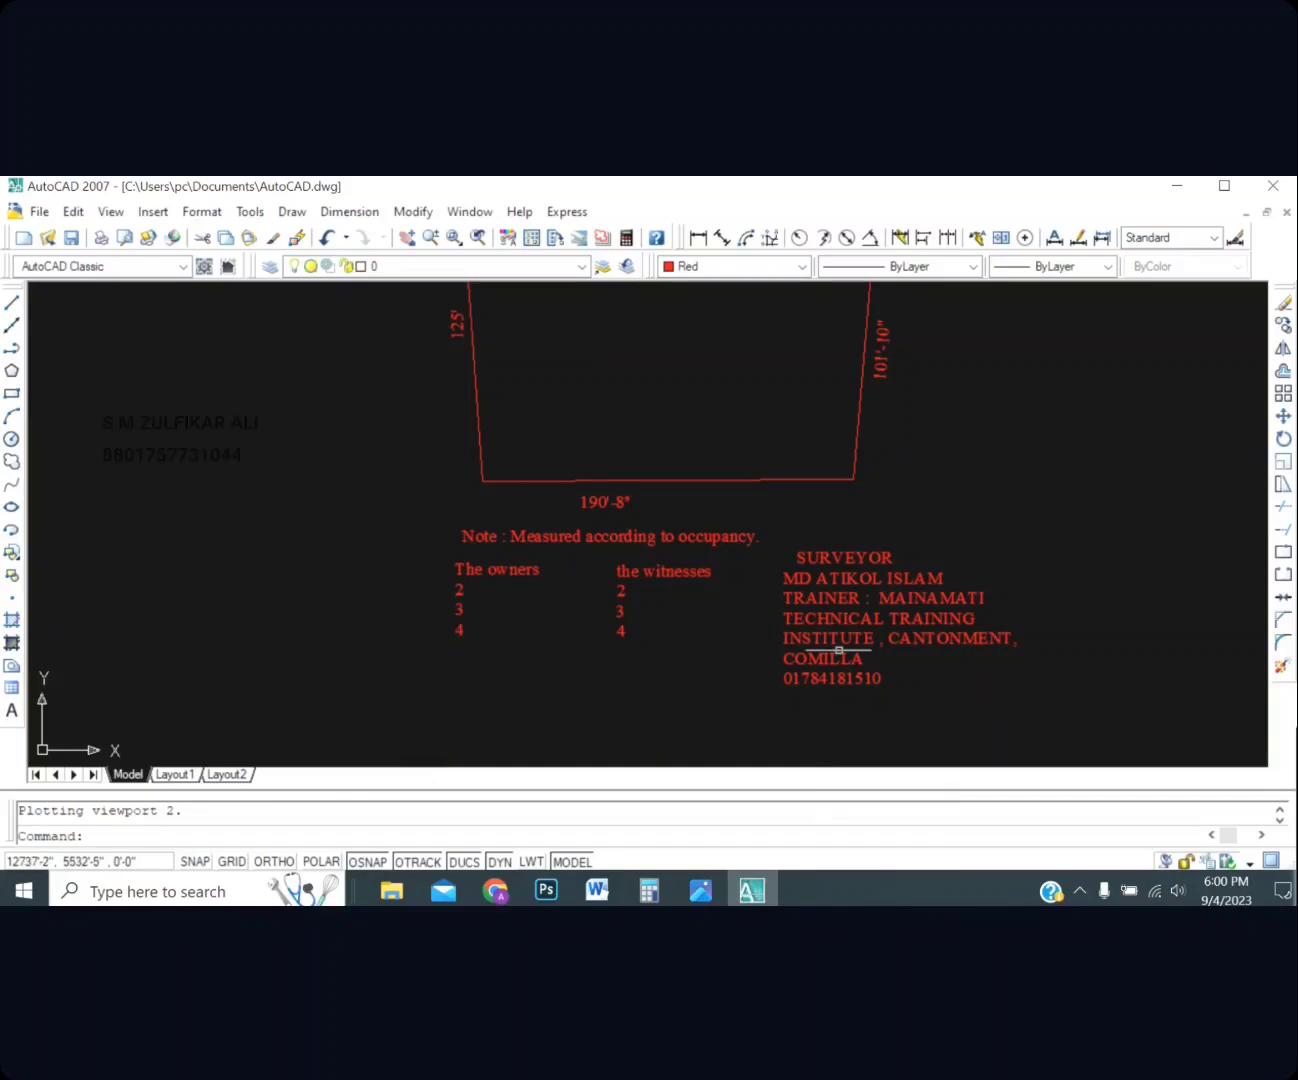
Examine the plot outline, dimensions, land details and signature blocks in the model view
scroll(848, 609, "down", 4)
scroll(850, 605, "up", 3)
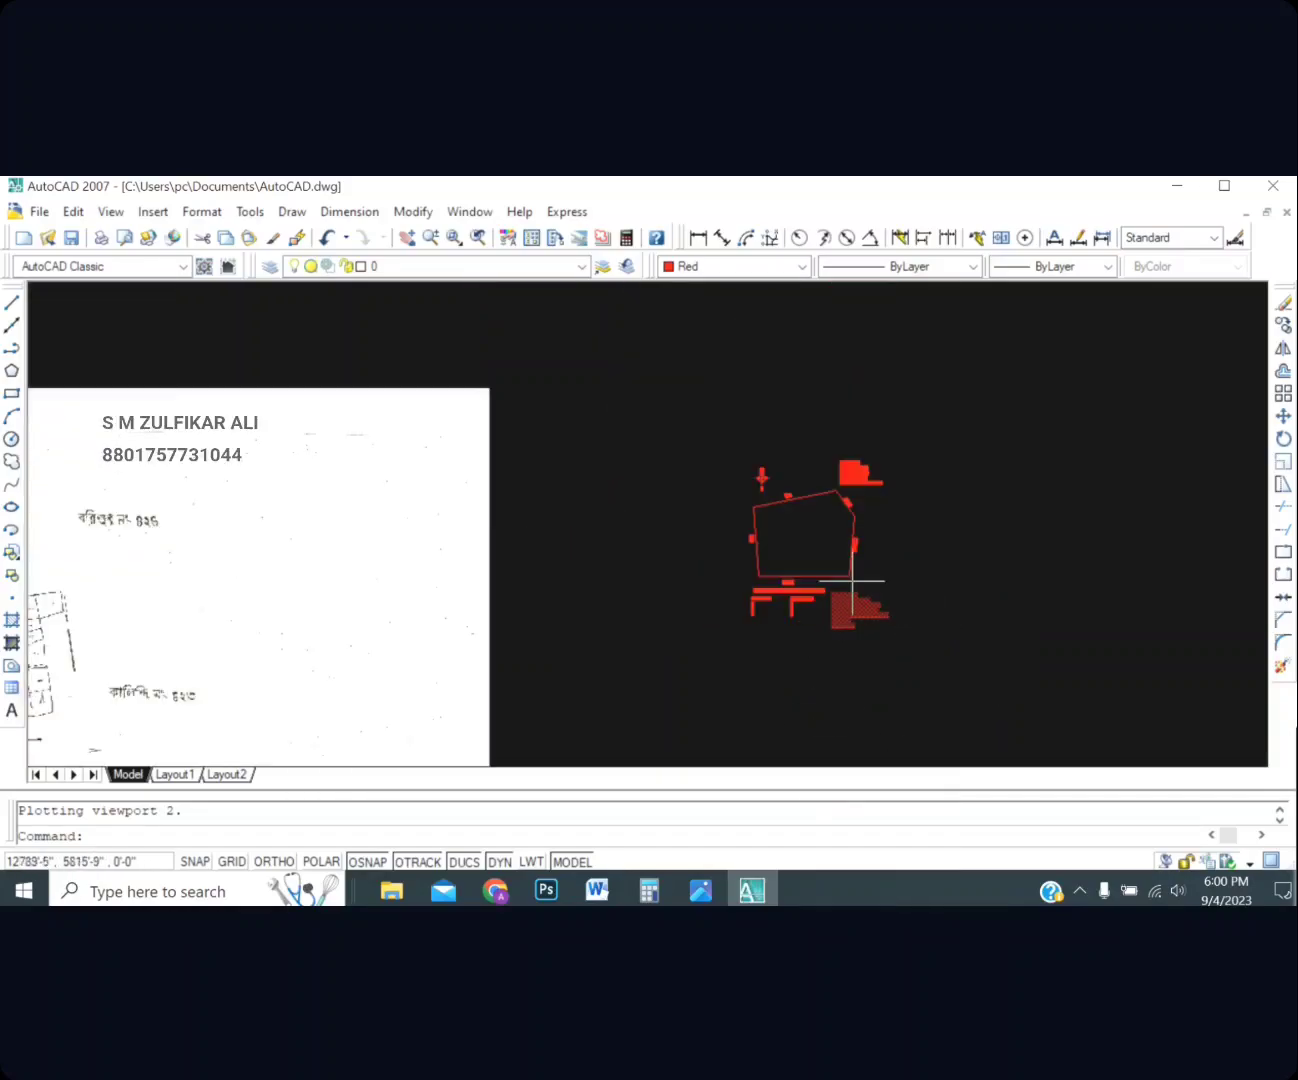
scroll(855, 603, "down", 2)
scroll(550, 613, "down", 2)
scroll(703, 601, "up", 1)
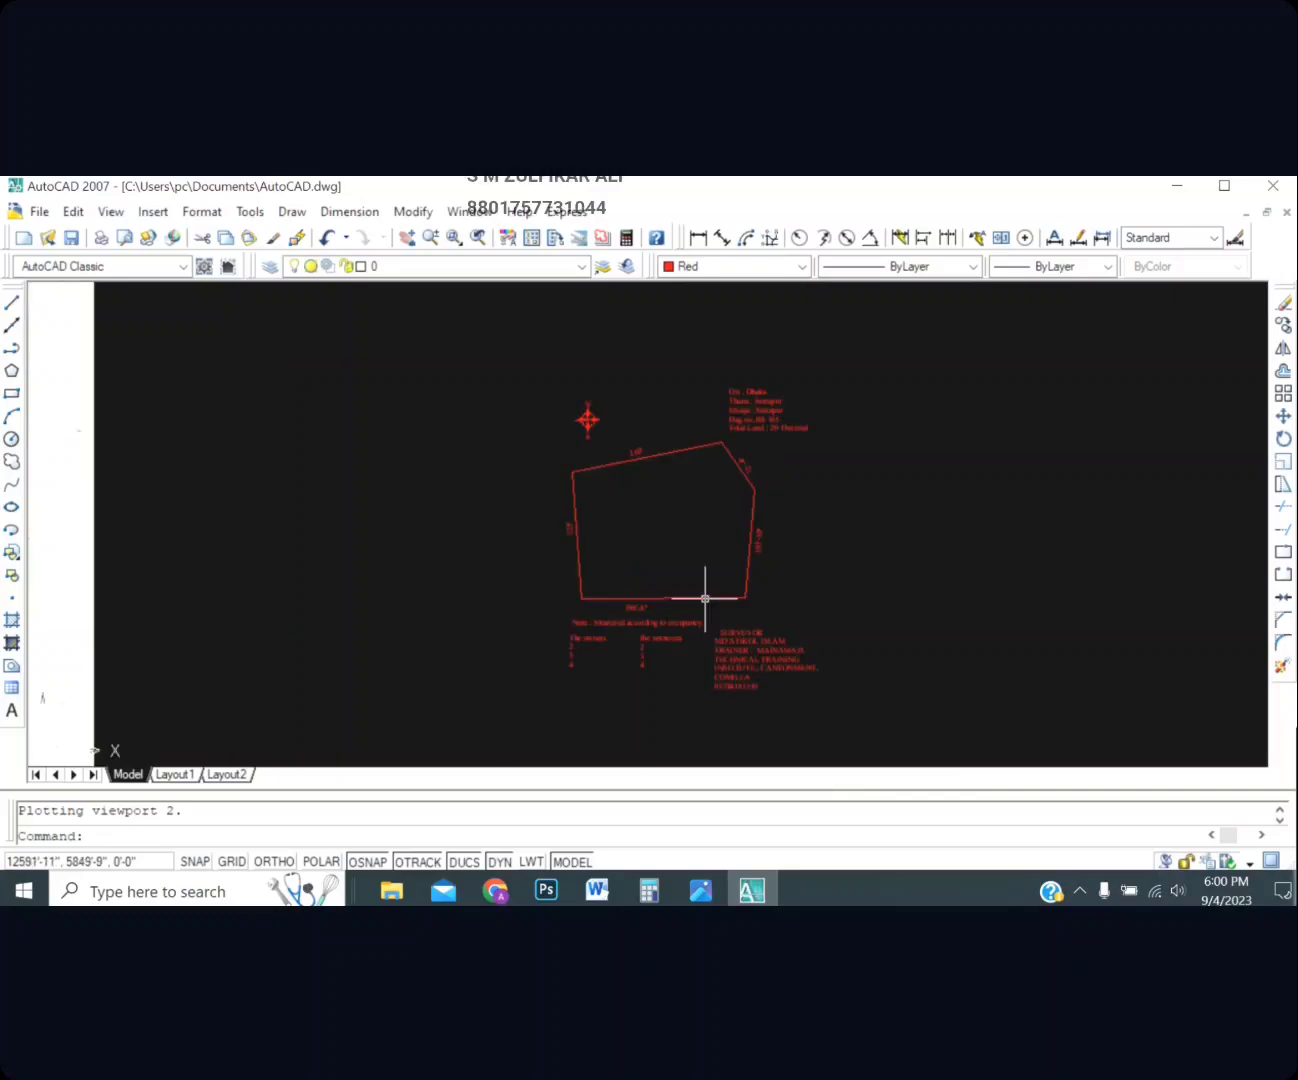
left_click(730, 596)
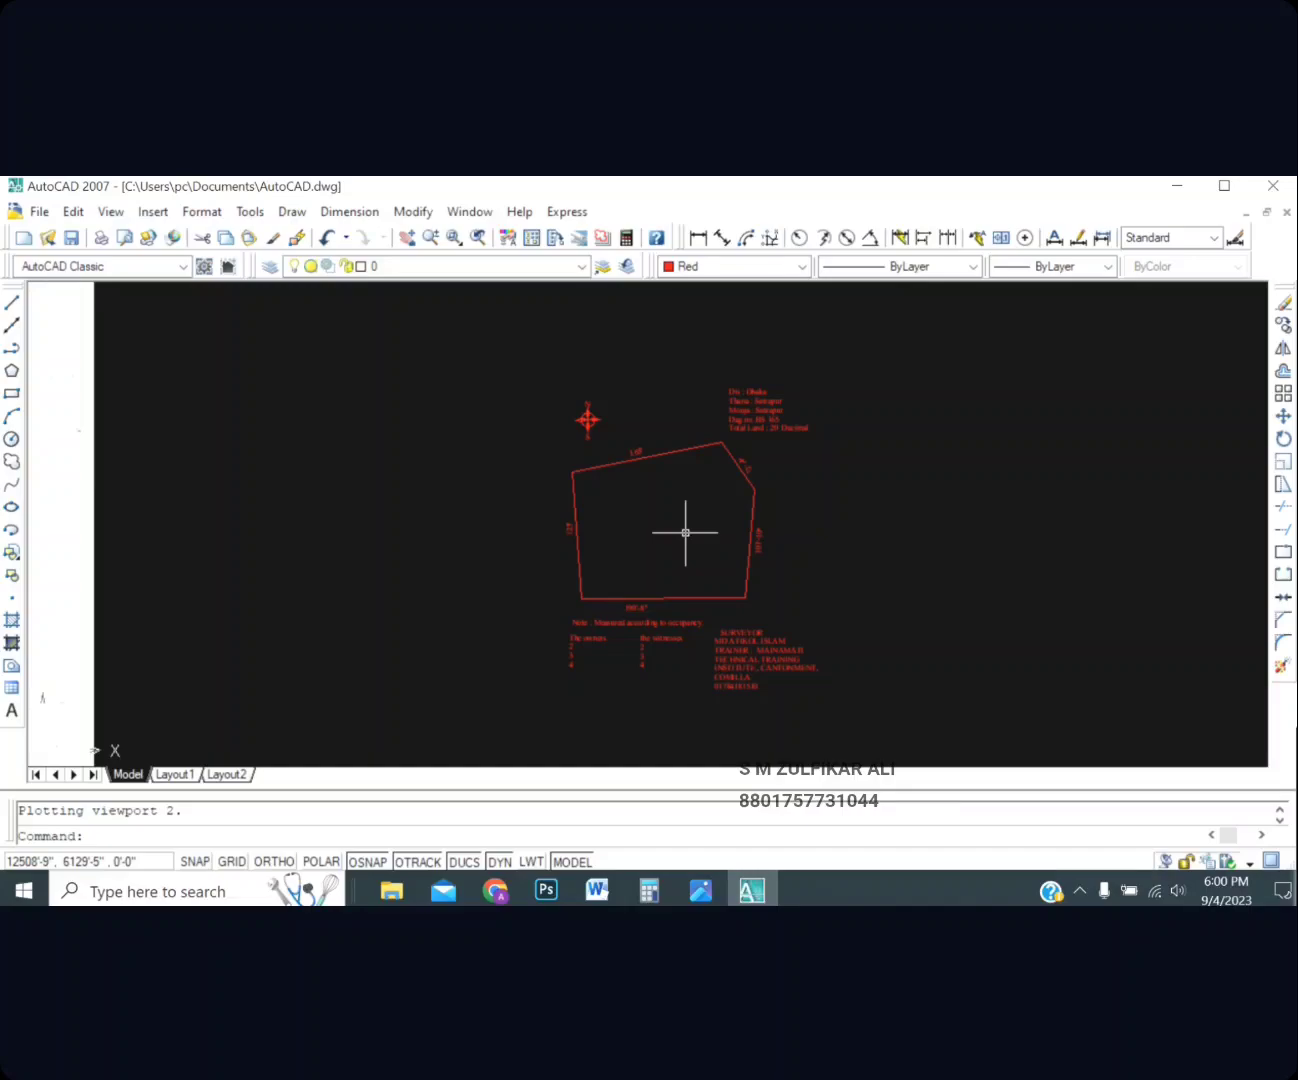
scroll(742, 632, "up", 3)
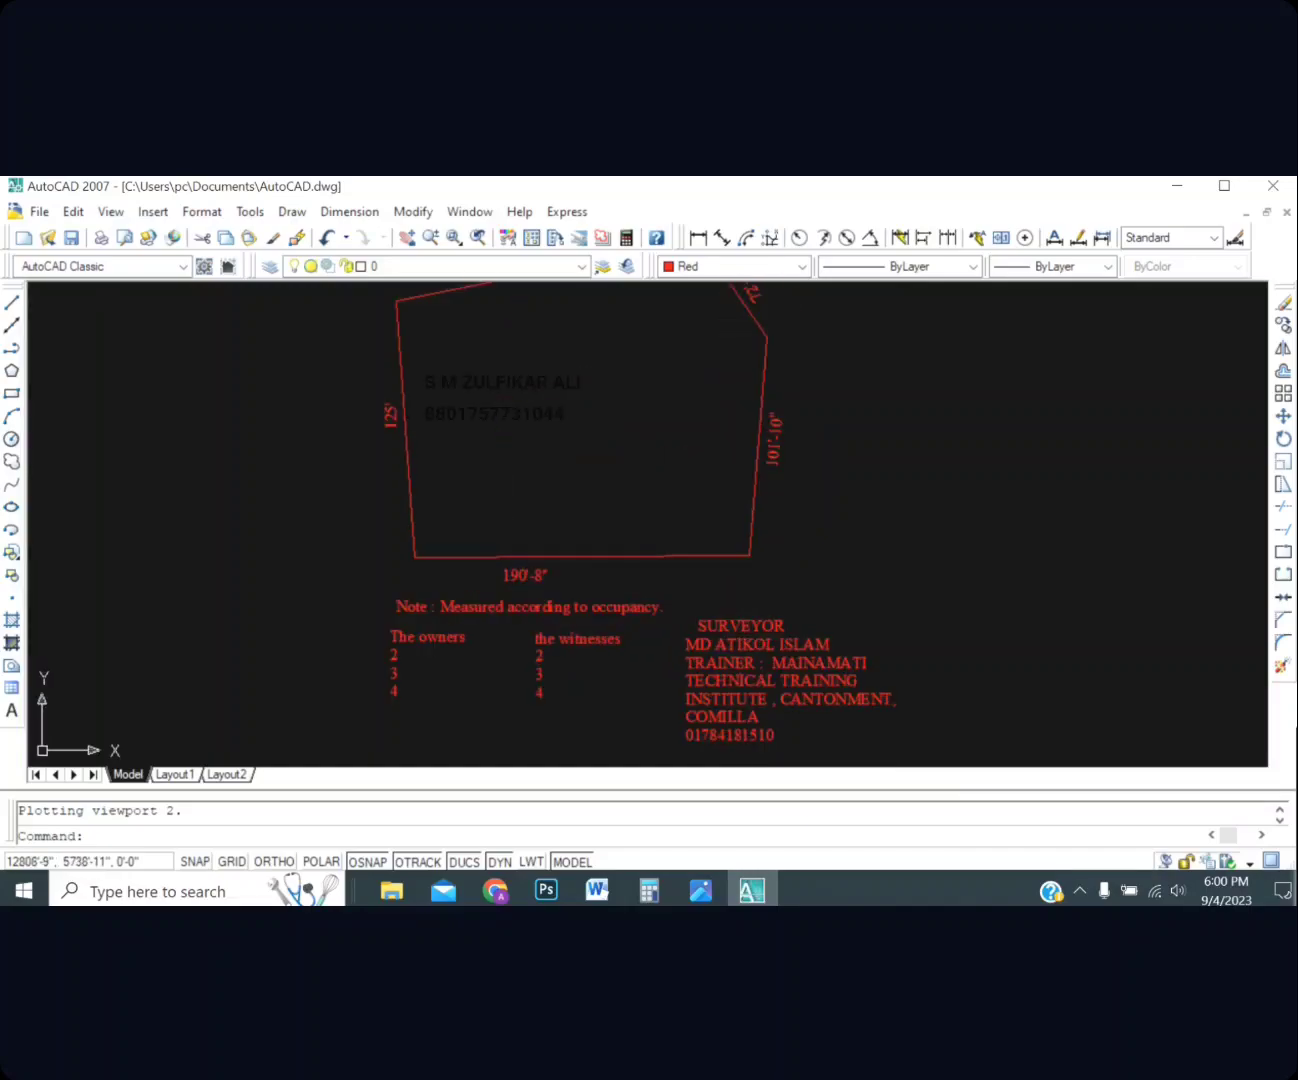
scroll(775, 595, "down", 2)
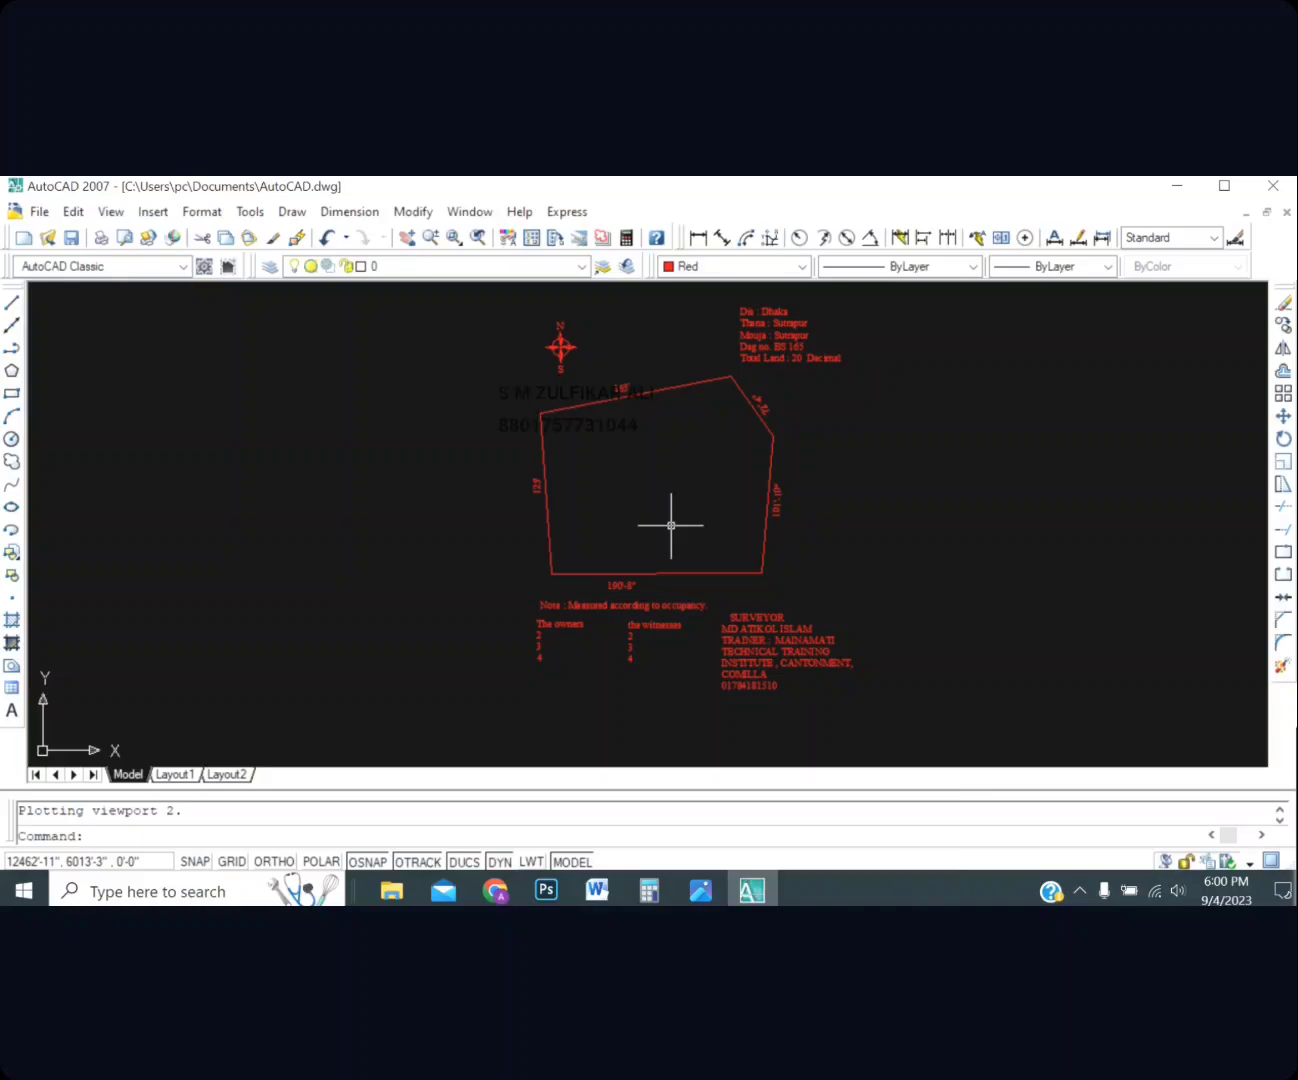
scroll(664, 537, "down", 4)
scroll(711, 522, "up", 3)
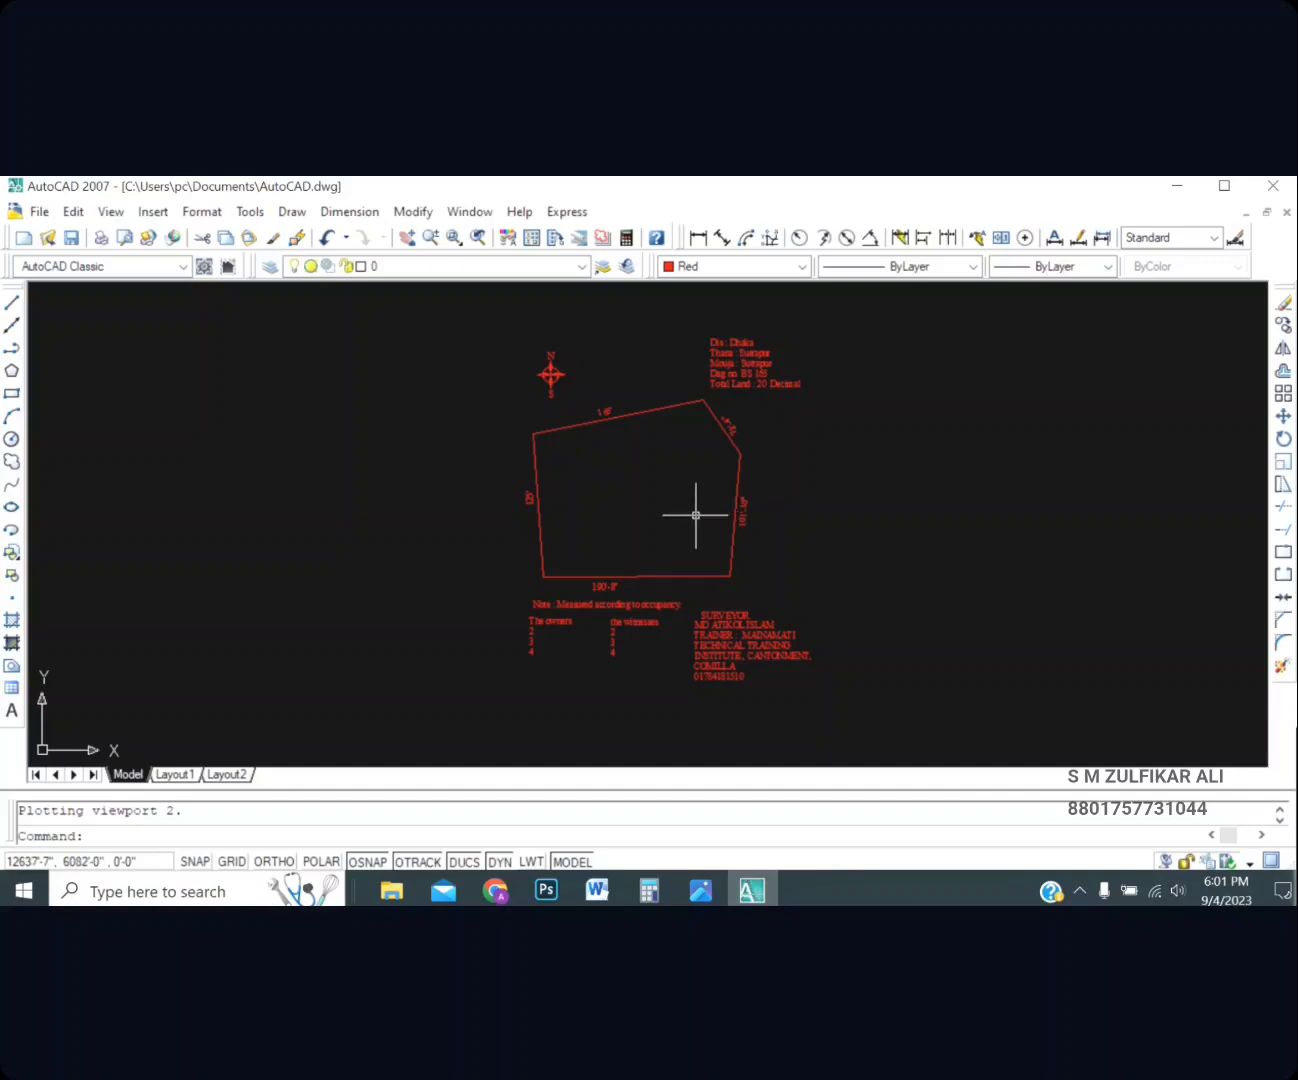
scroll(606, 511, "down", 2)
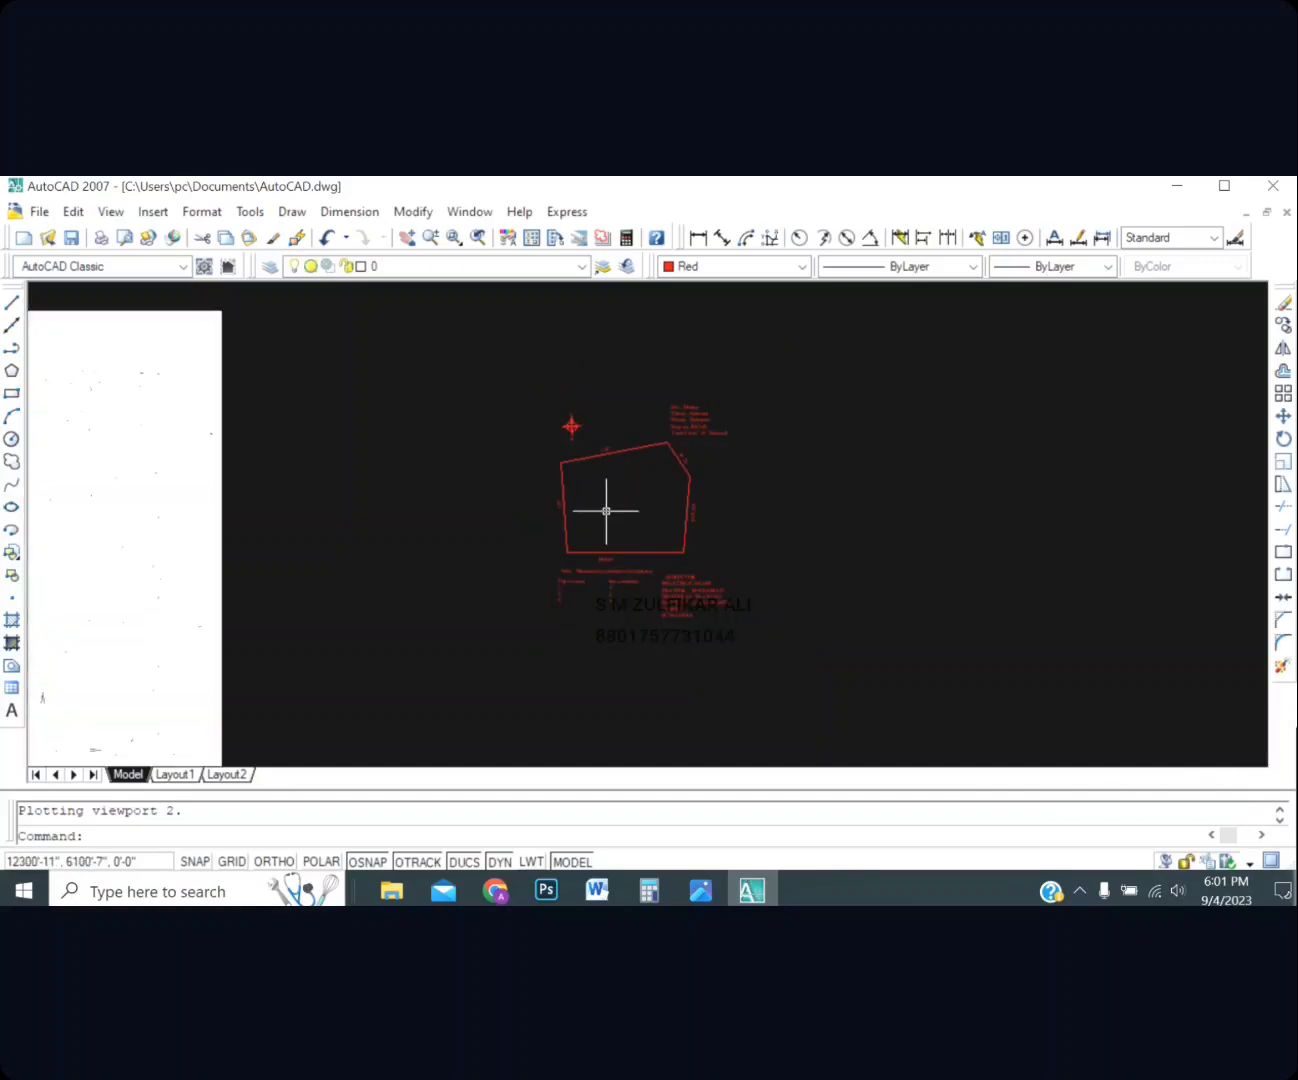
scroll(649, 505, "up", 2)
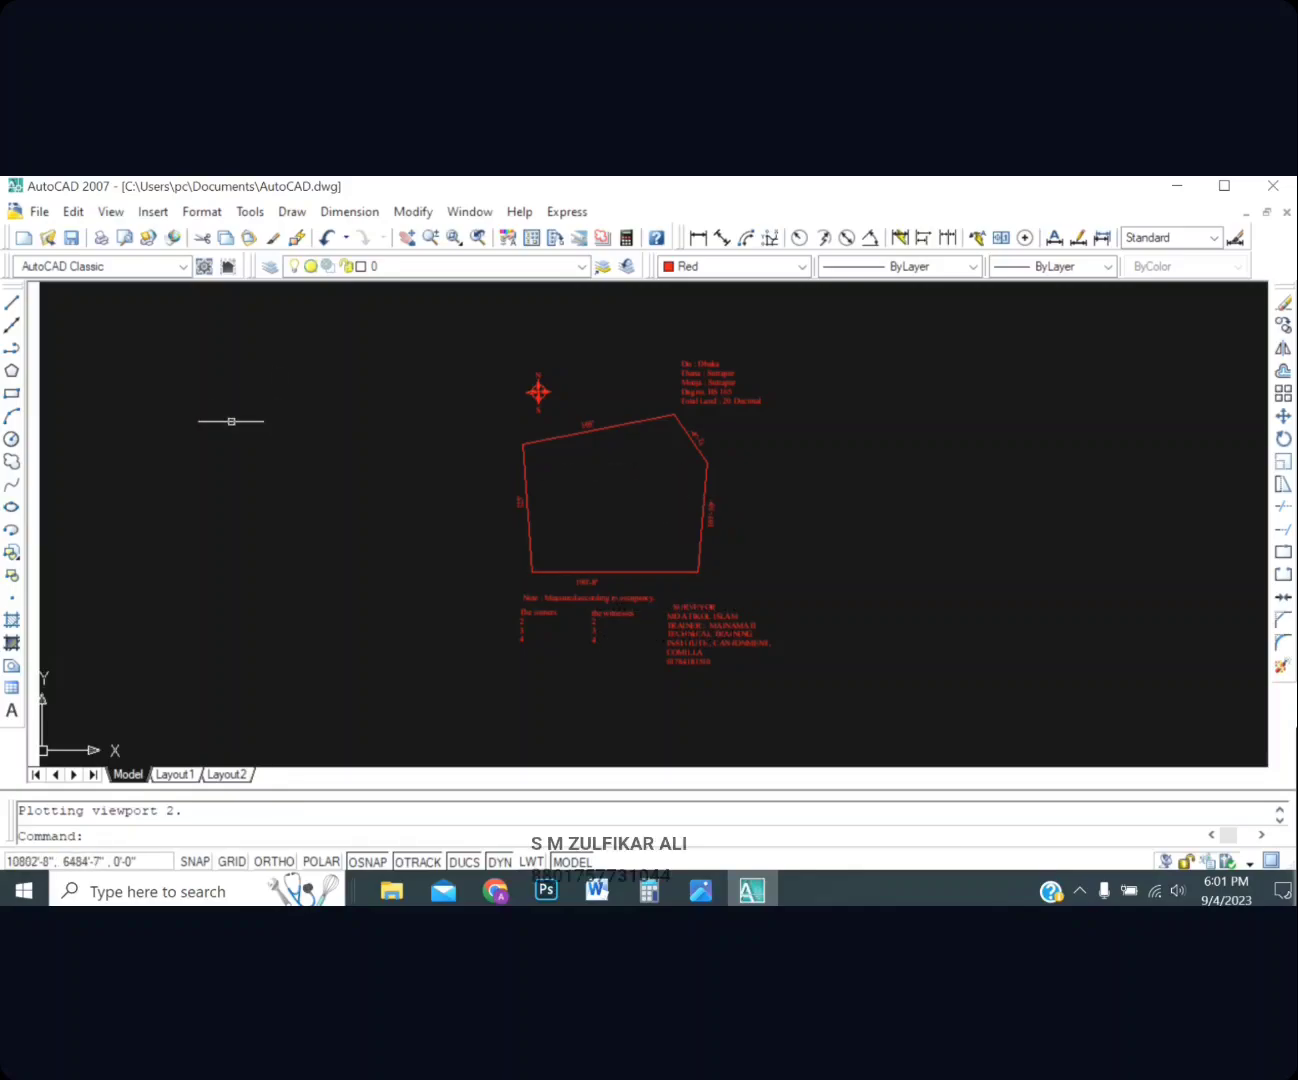
Set up a new plot with the DWG To PDF.pc3 plotter and center the plot on the sheet
left_click(39, 212)
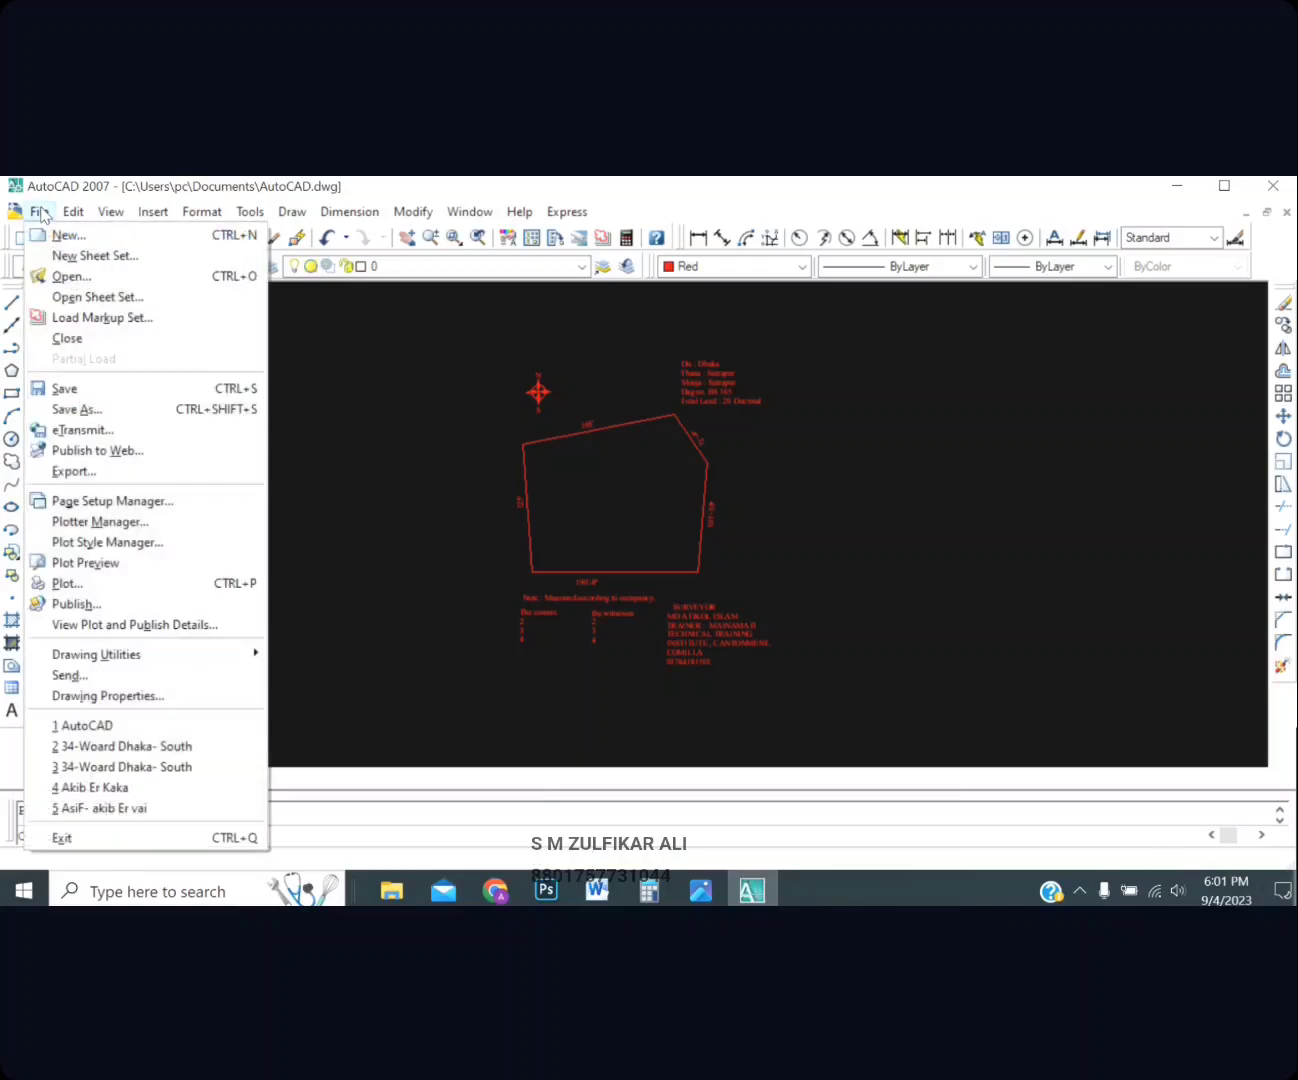
left_click(103, 584)
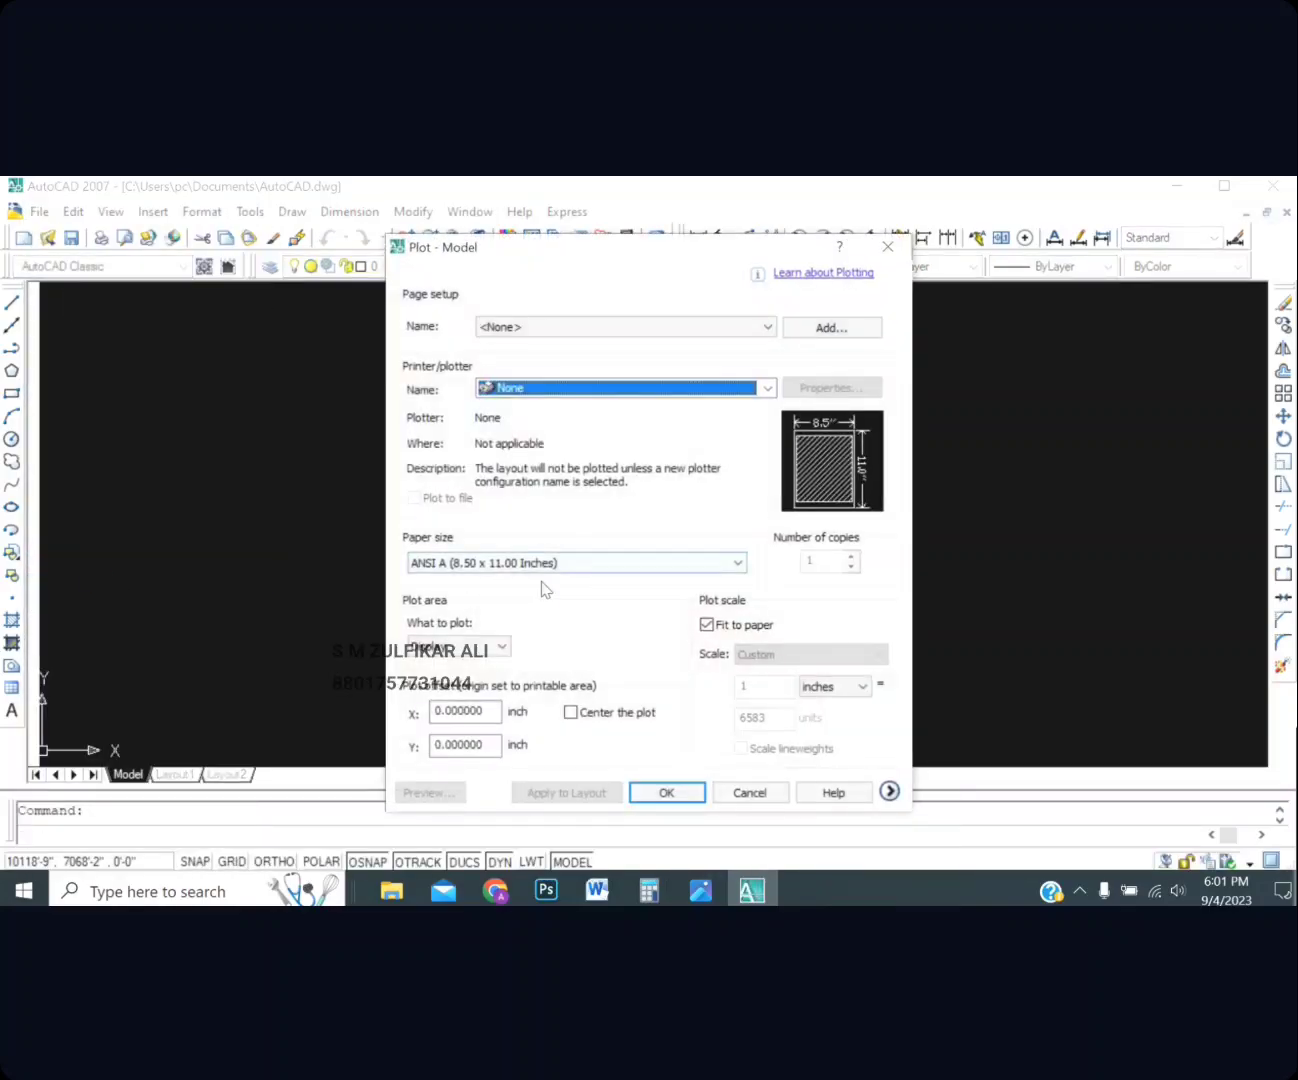
left_click(633, 390)
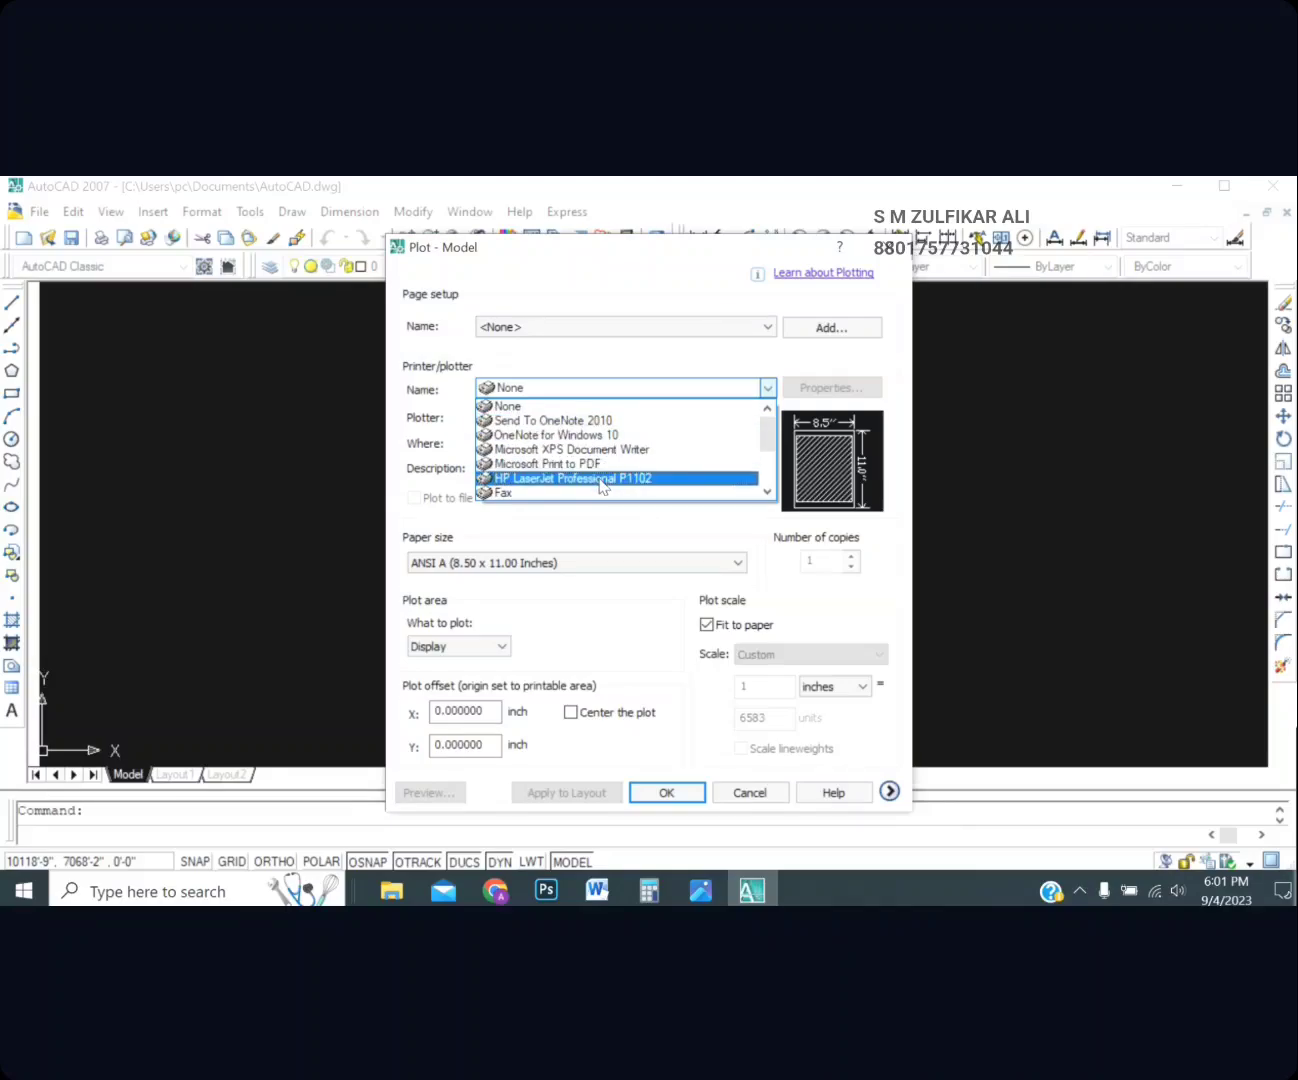
scroll(601, 486, "down", 2)
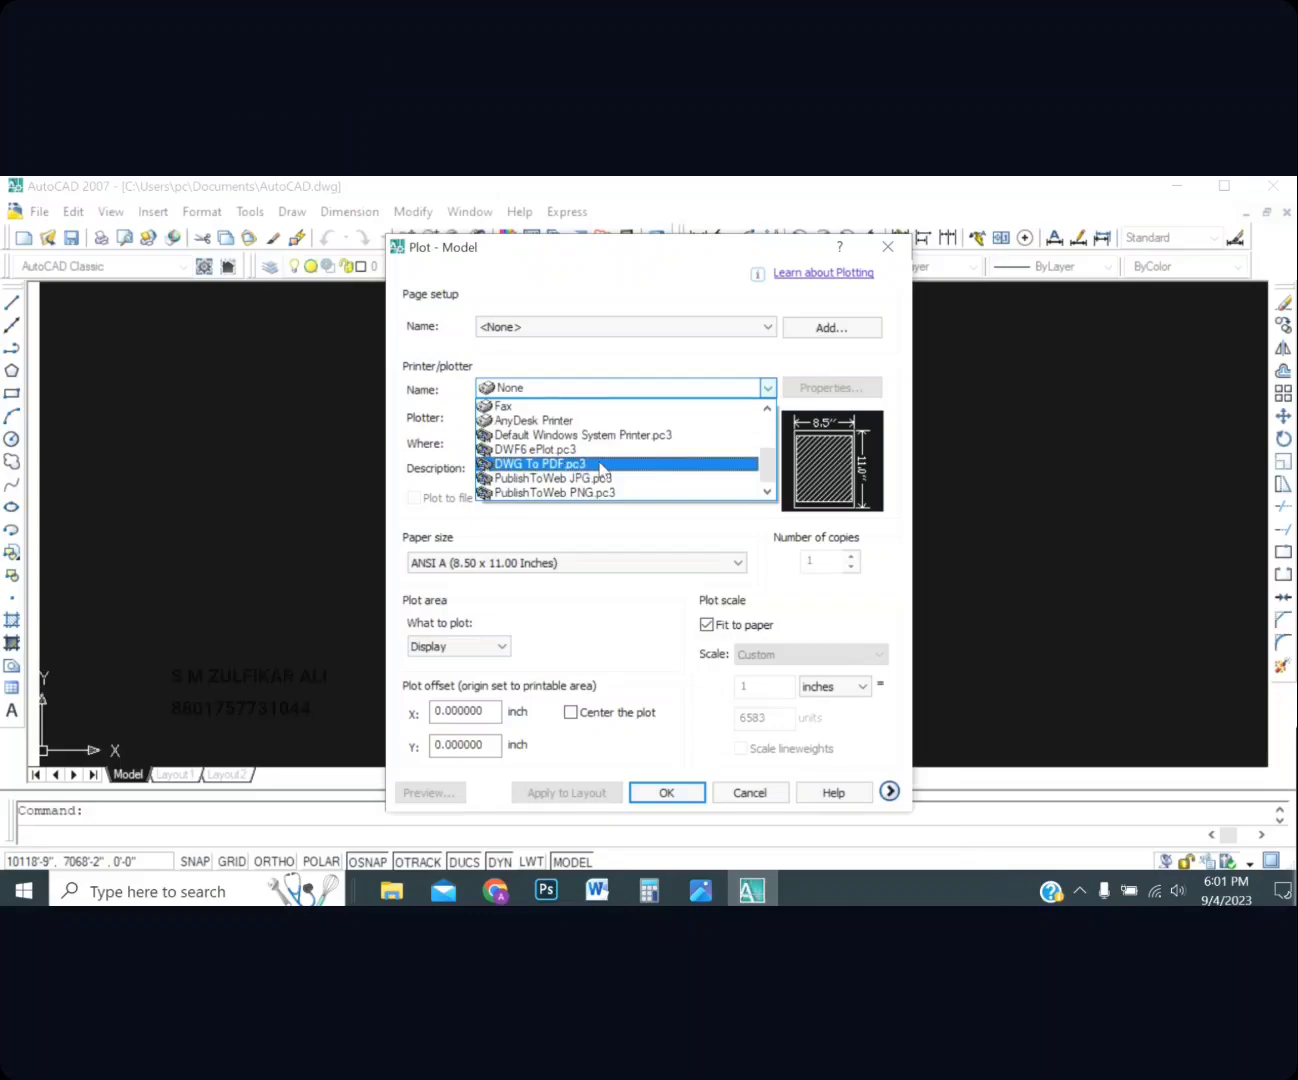
left_click(602, 465)
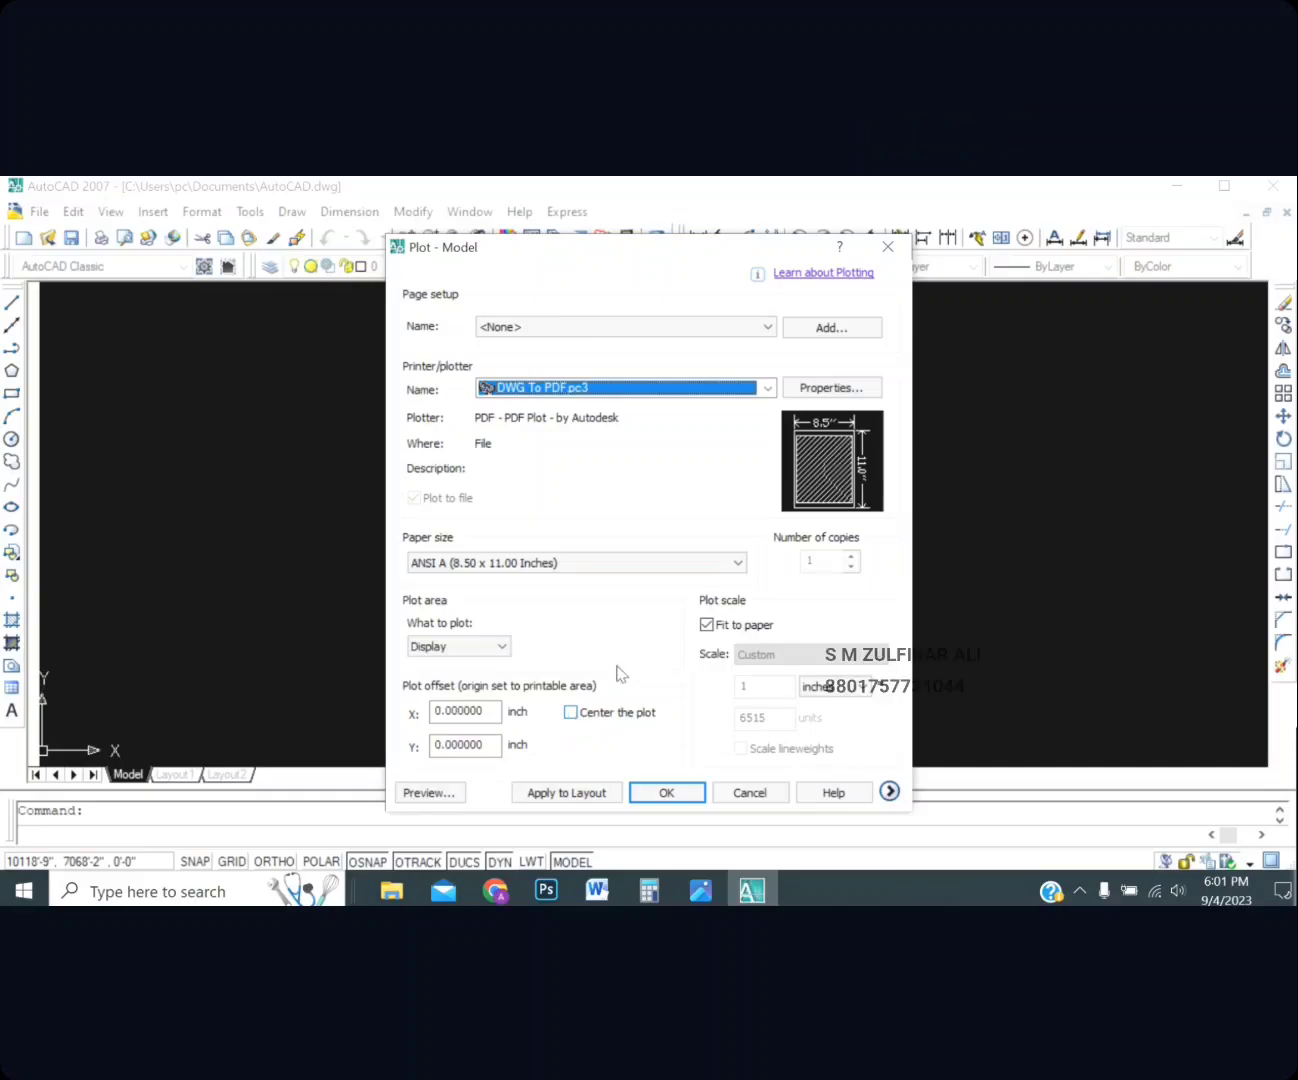
left_click(570, 713)
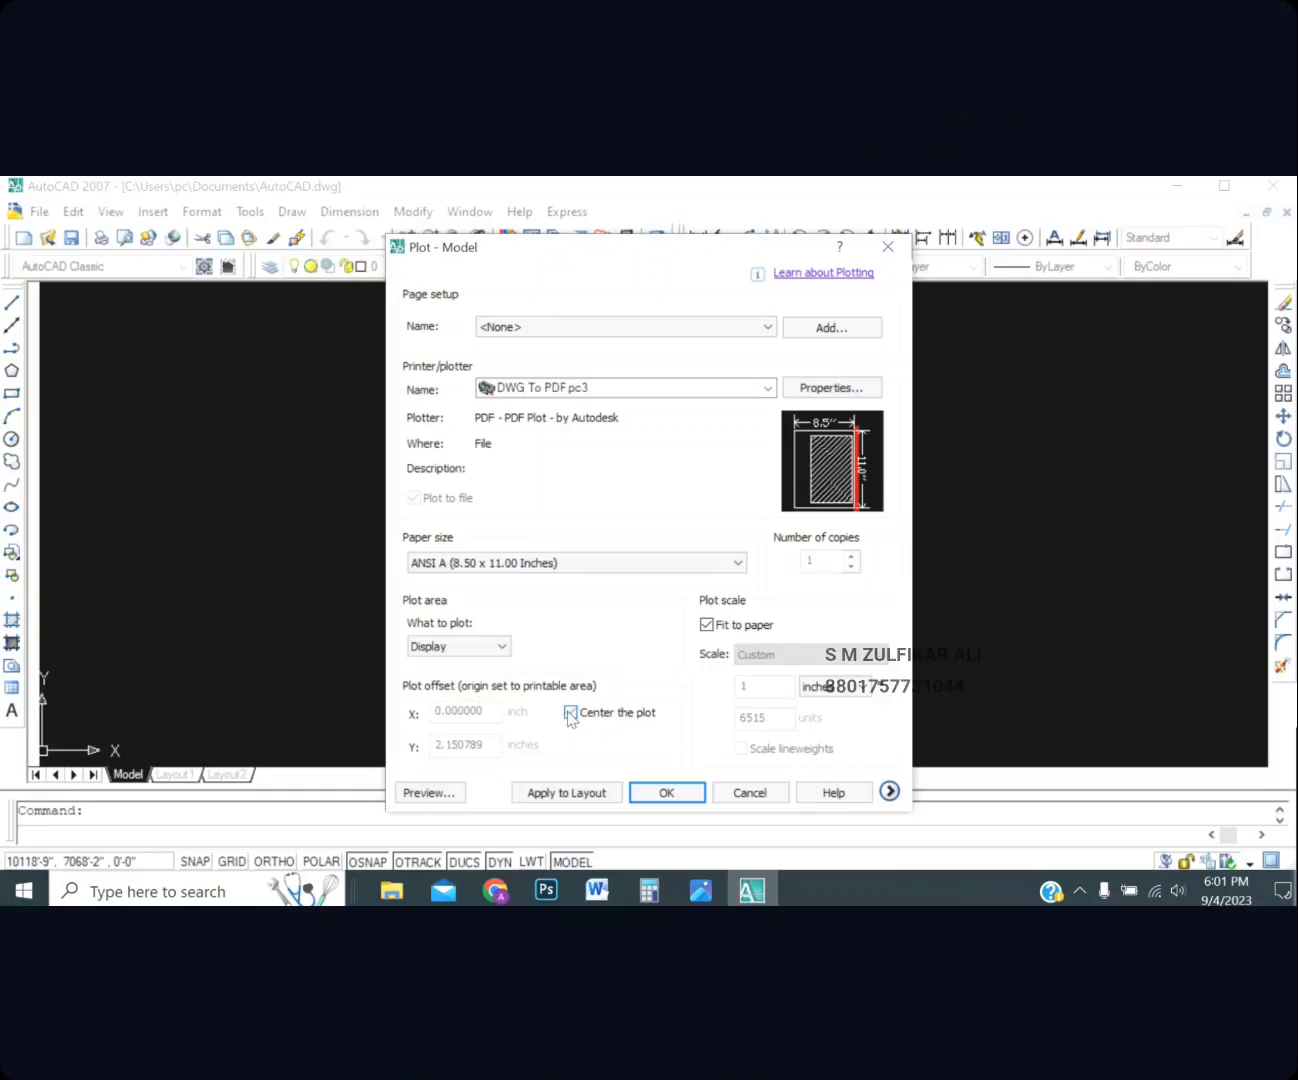
Define the plot area as a window enclosing the whole drawing, from above the north arrow to below the surveyor block
left_click(503, 650)
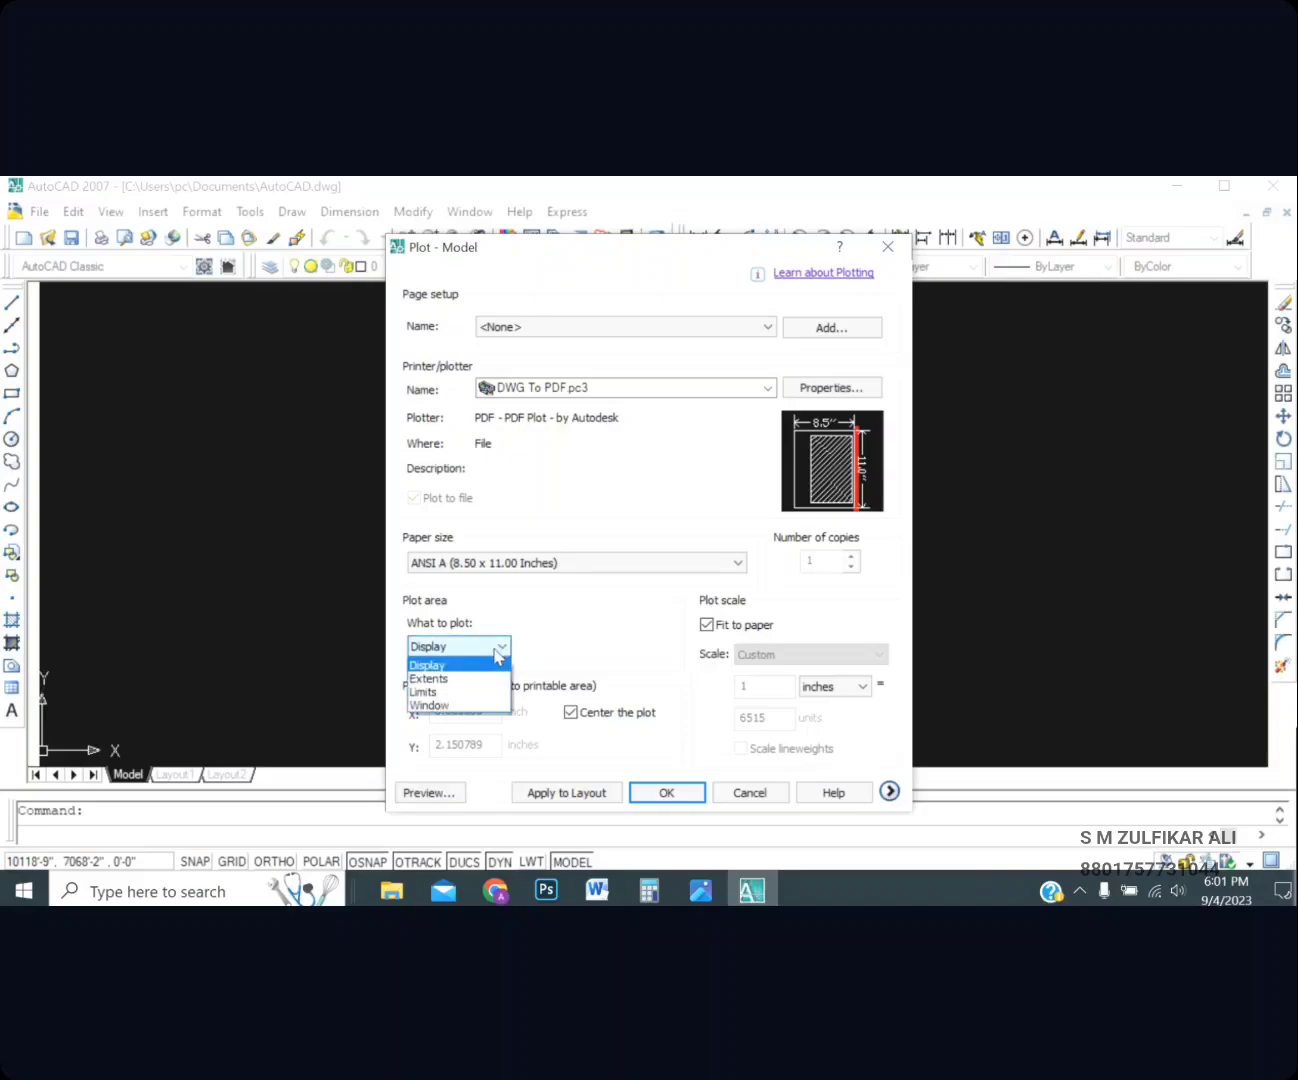
left_click(439, 707)
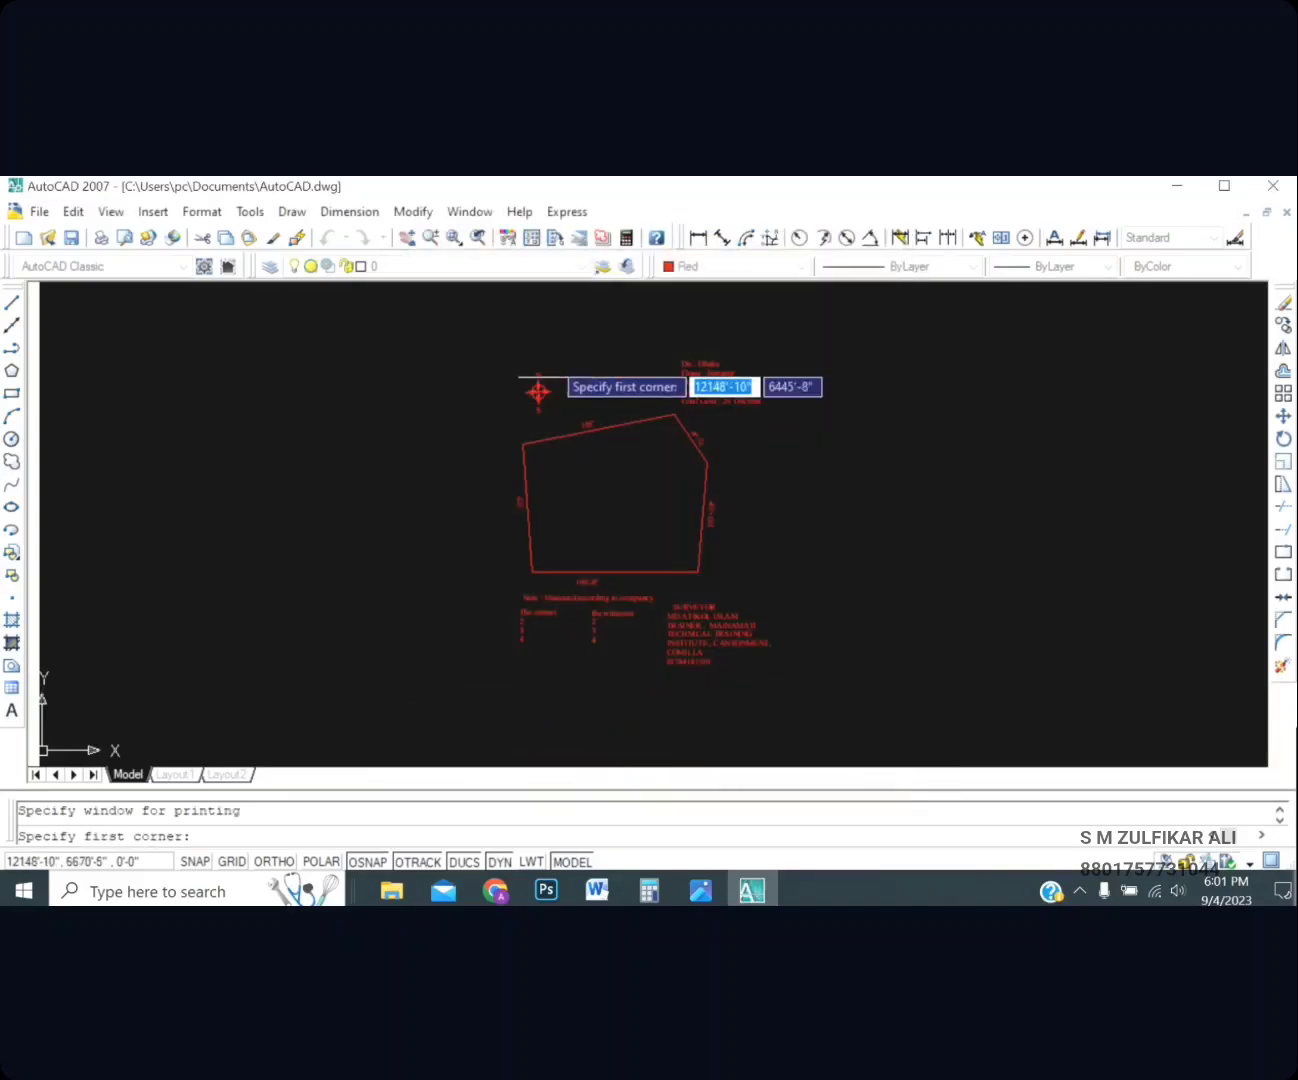
left_click(510, 336)
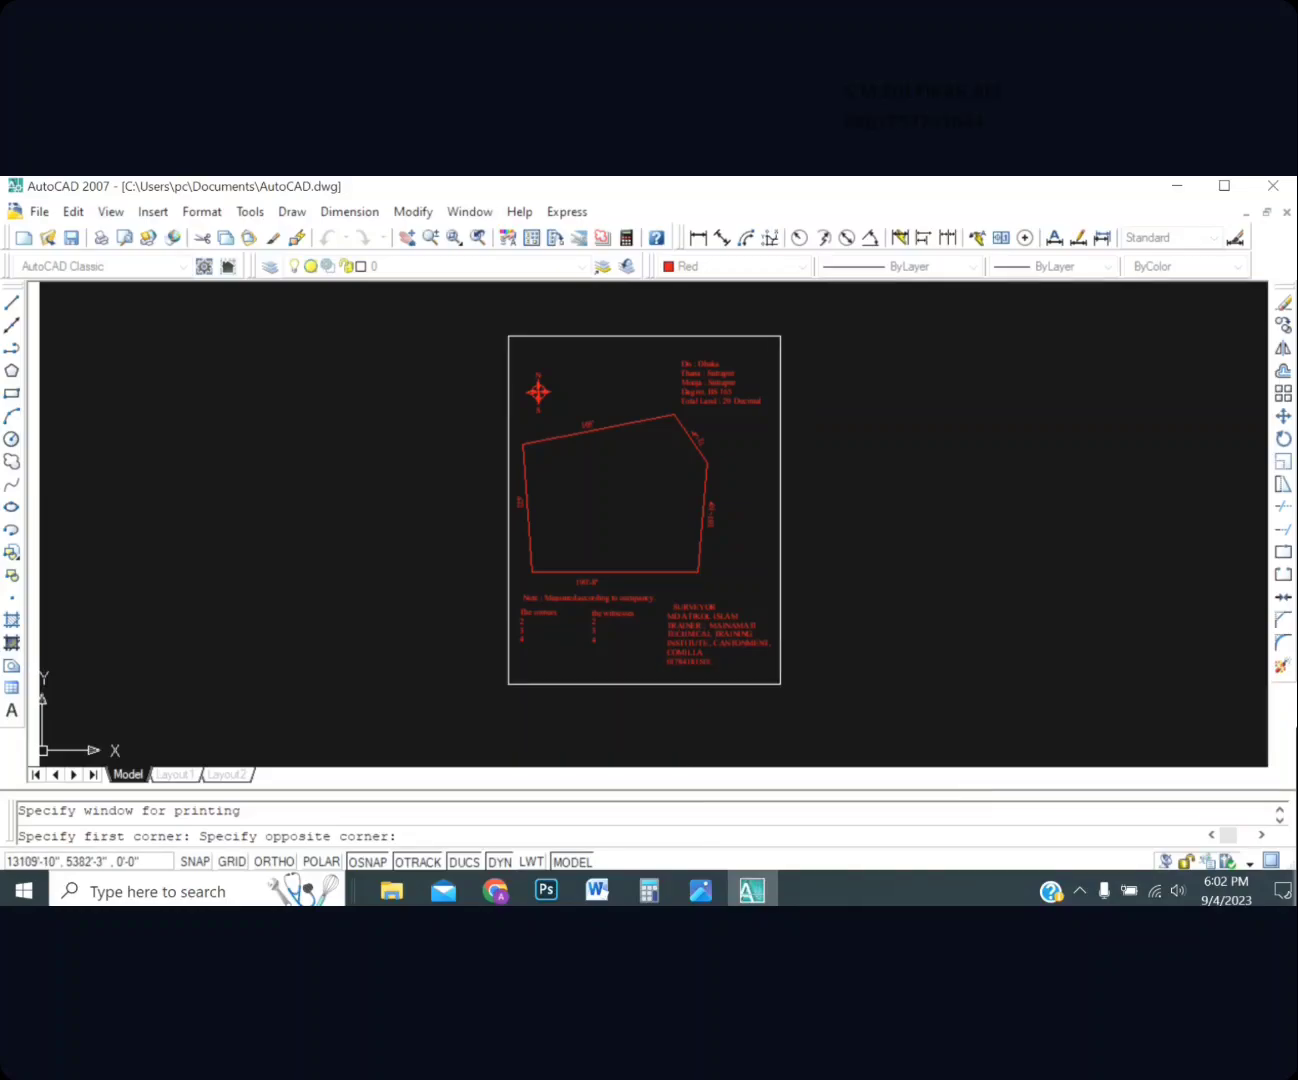
left_click(779, 679)
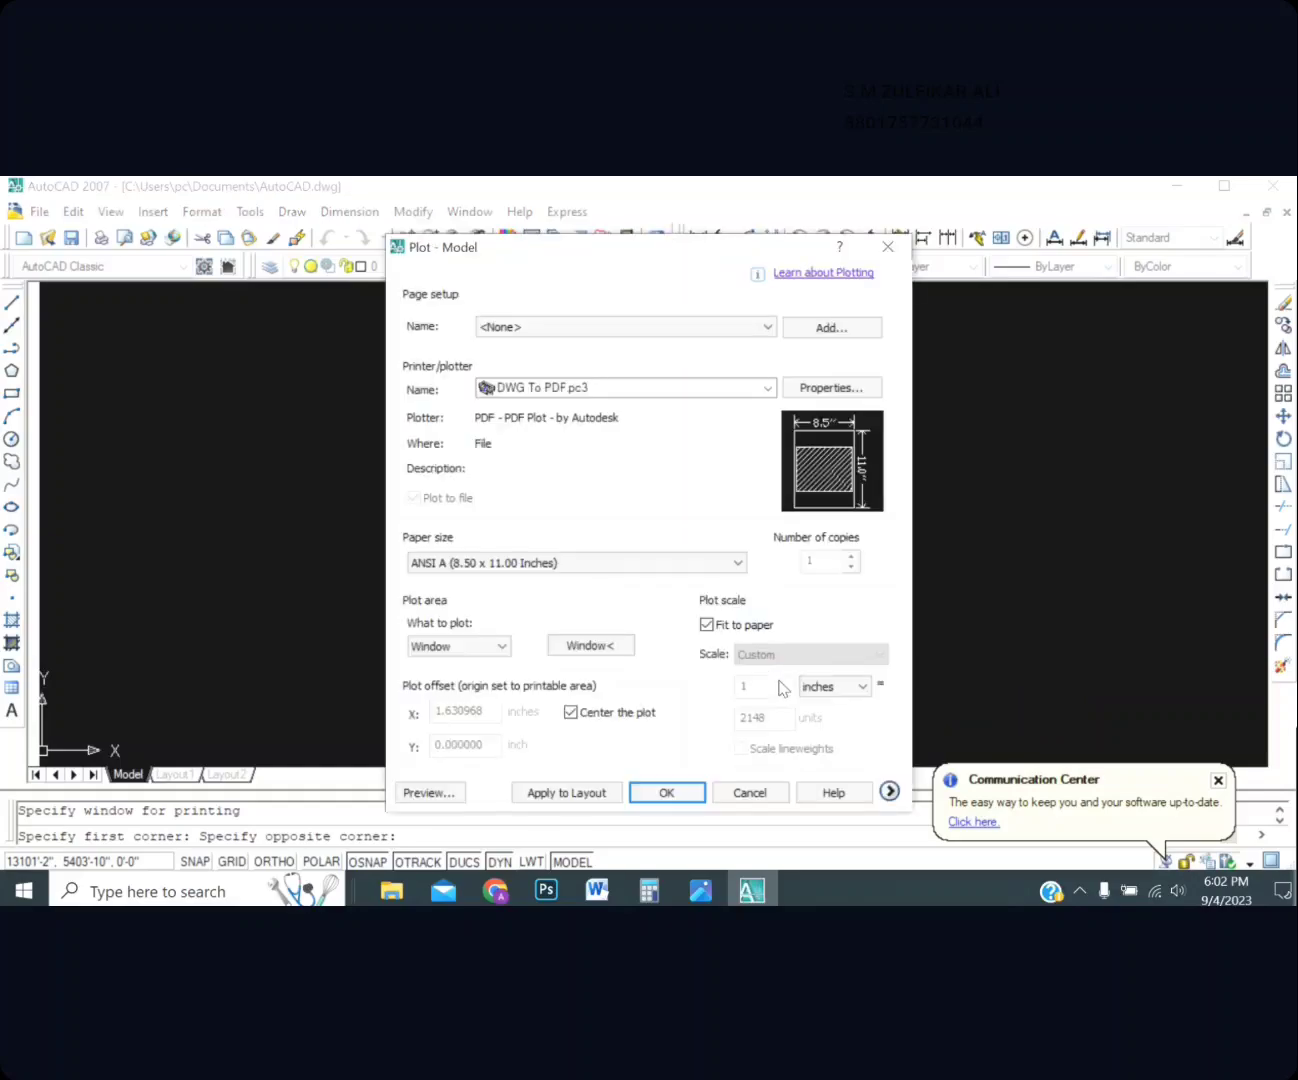
Preview the PDF plot and examine the outline, dimensions, land details and signature blocks on the sheet
left_click(440, 795)
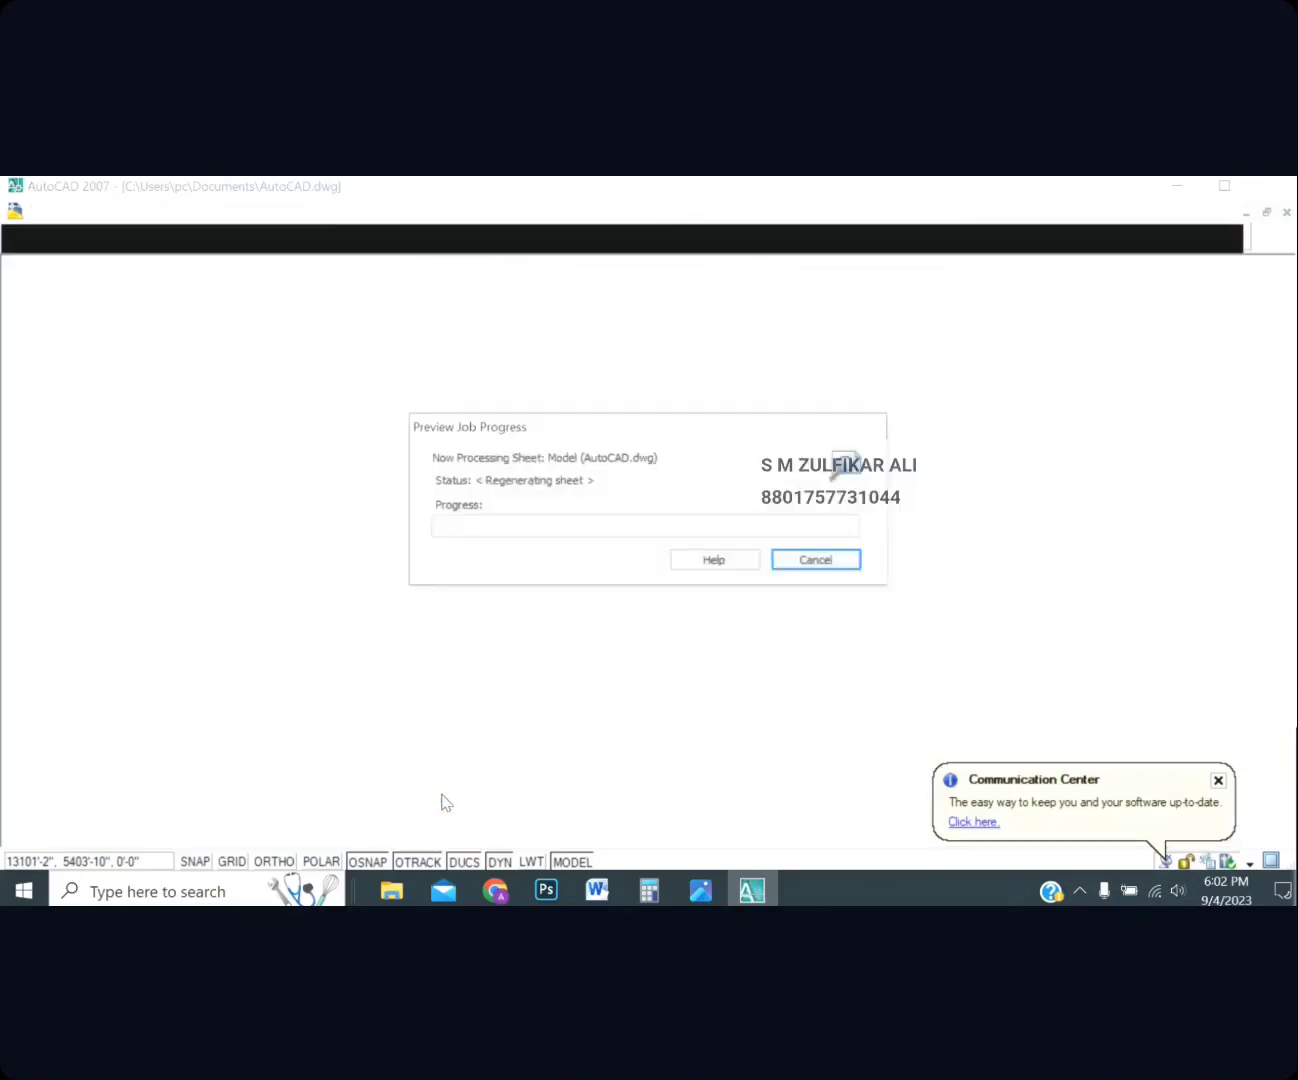
scroll(655, 559, "up", 3)
scroll(656, 560, "up", 2)
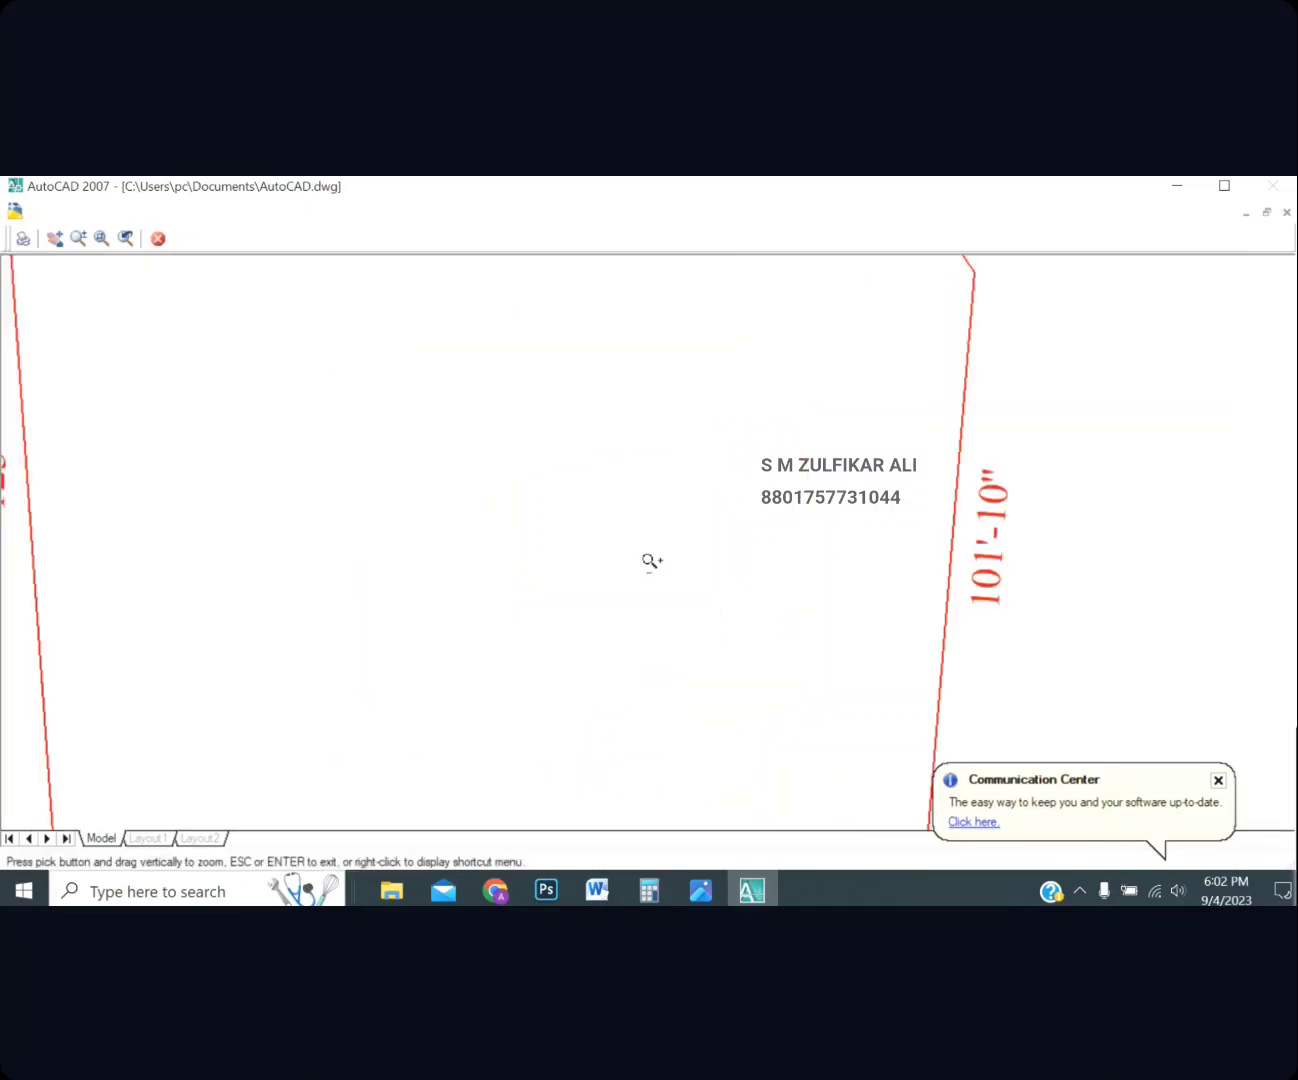
scroll(652, 562, "down", 6)
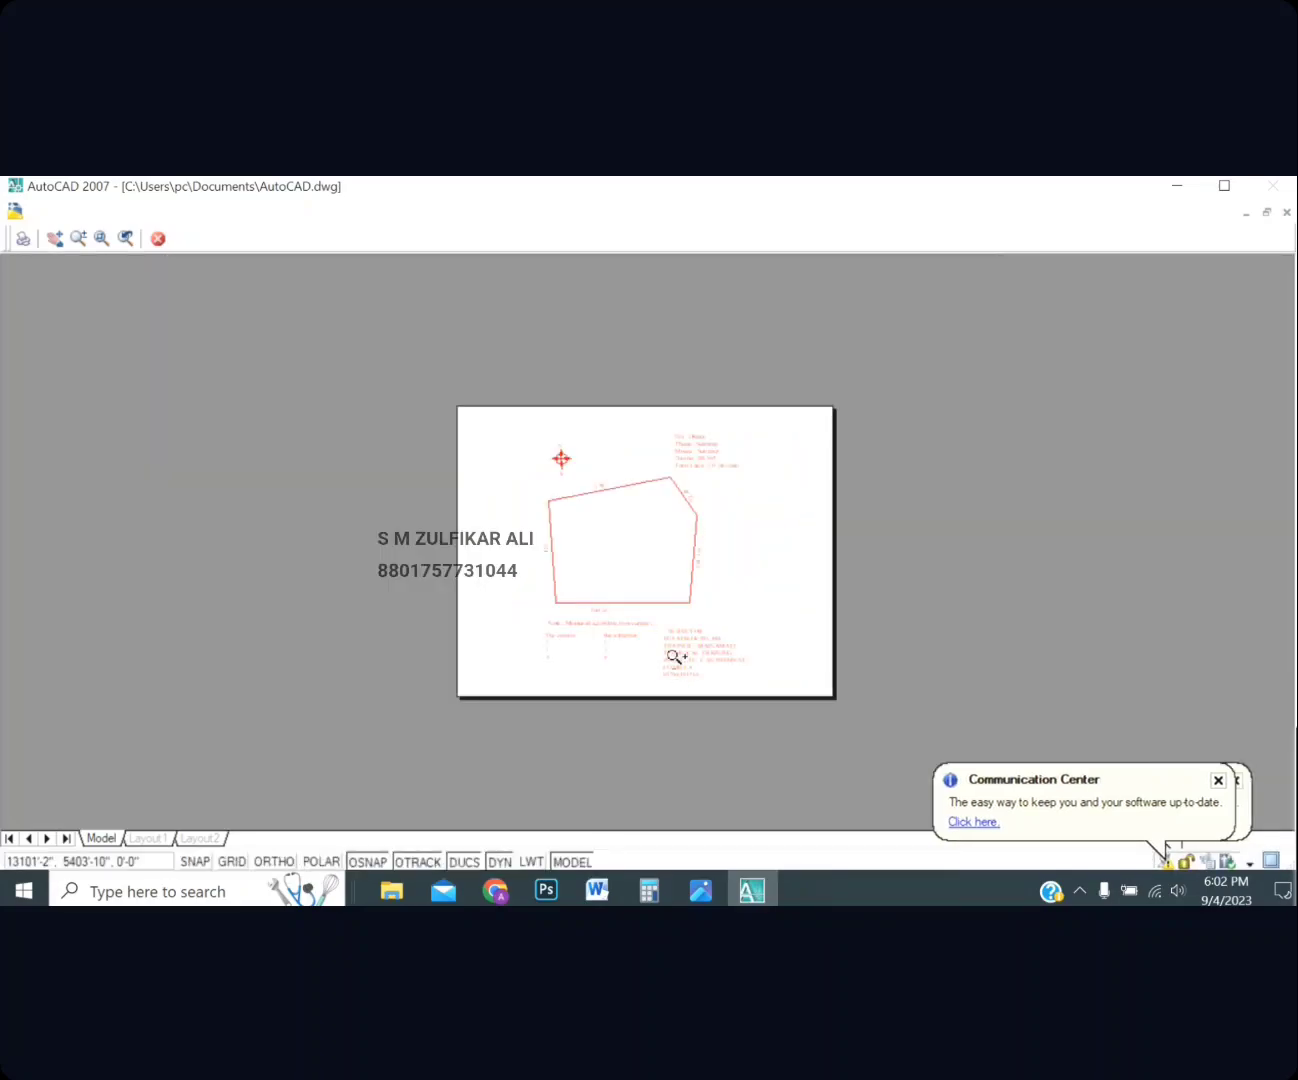
scroll(671, 662, "up", 5)
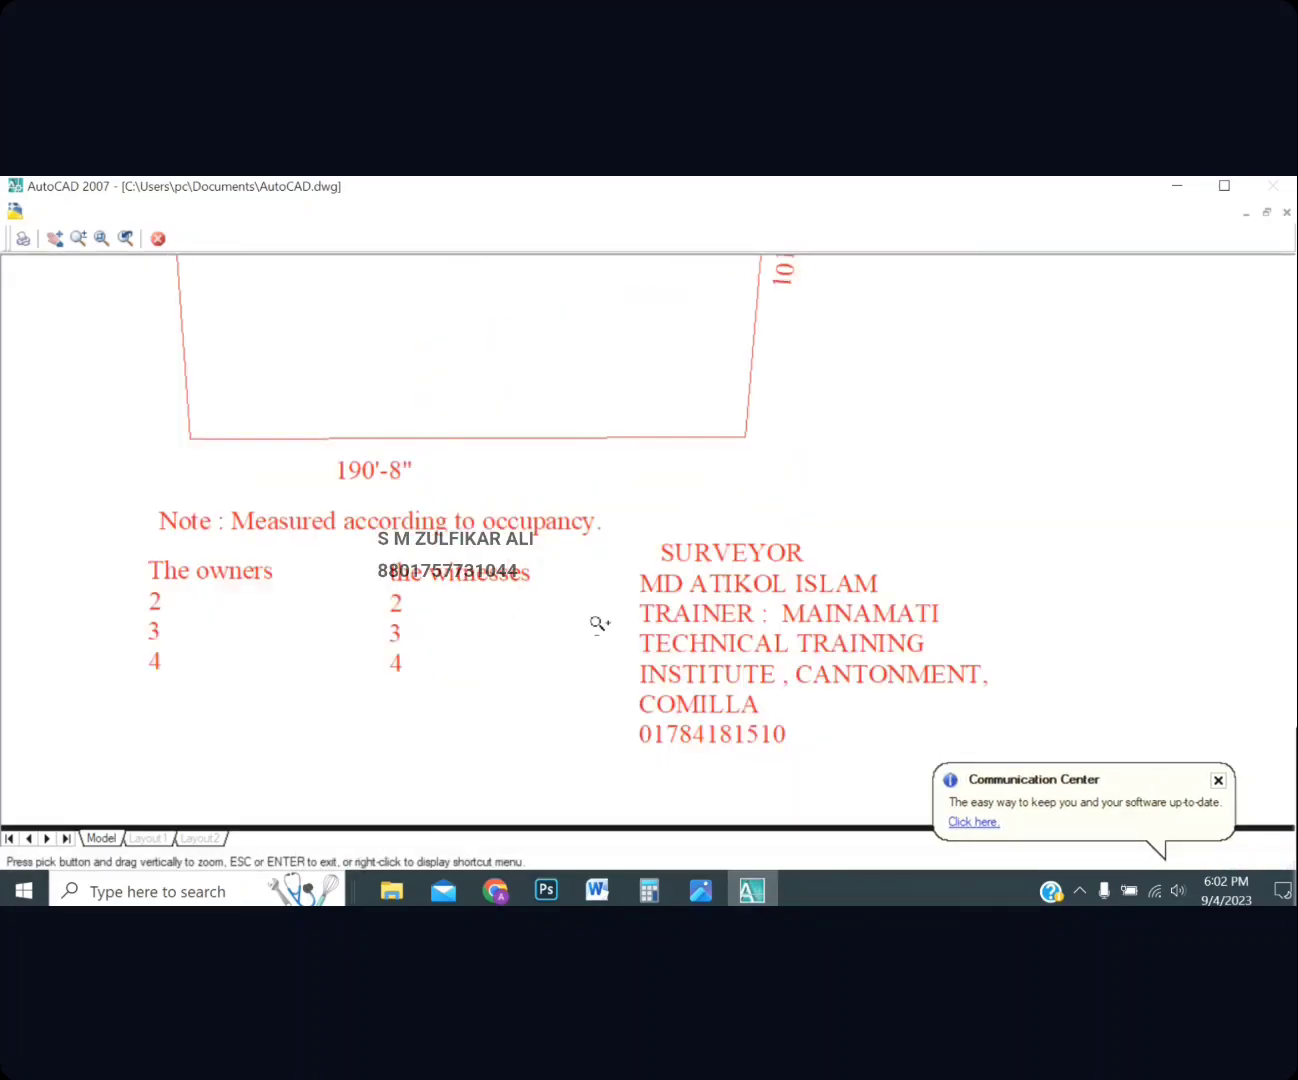
scroll(712, 578, "down", 6)
scroll(735, 479, "up", 3)
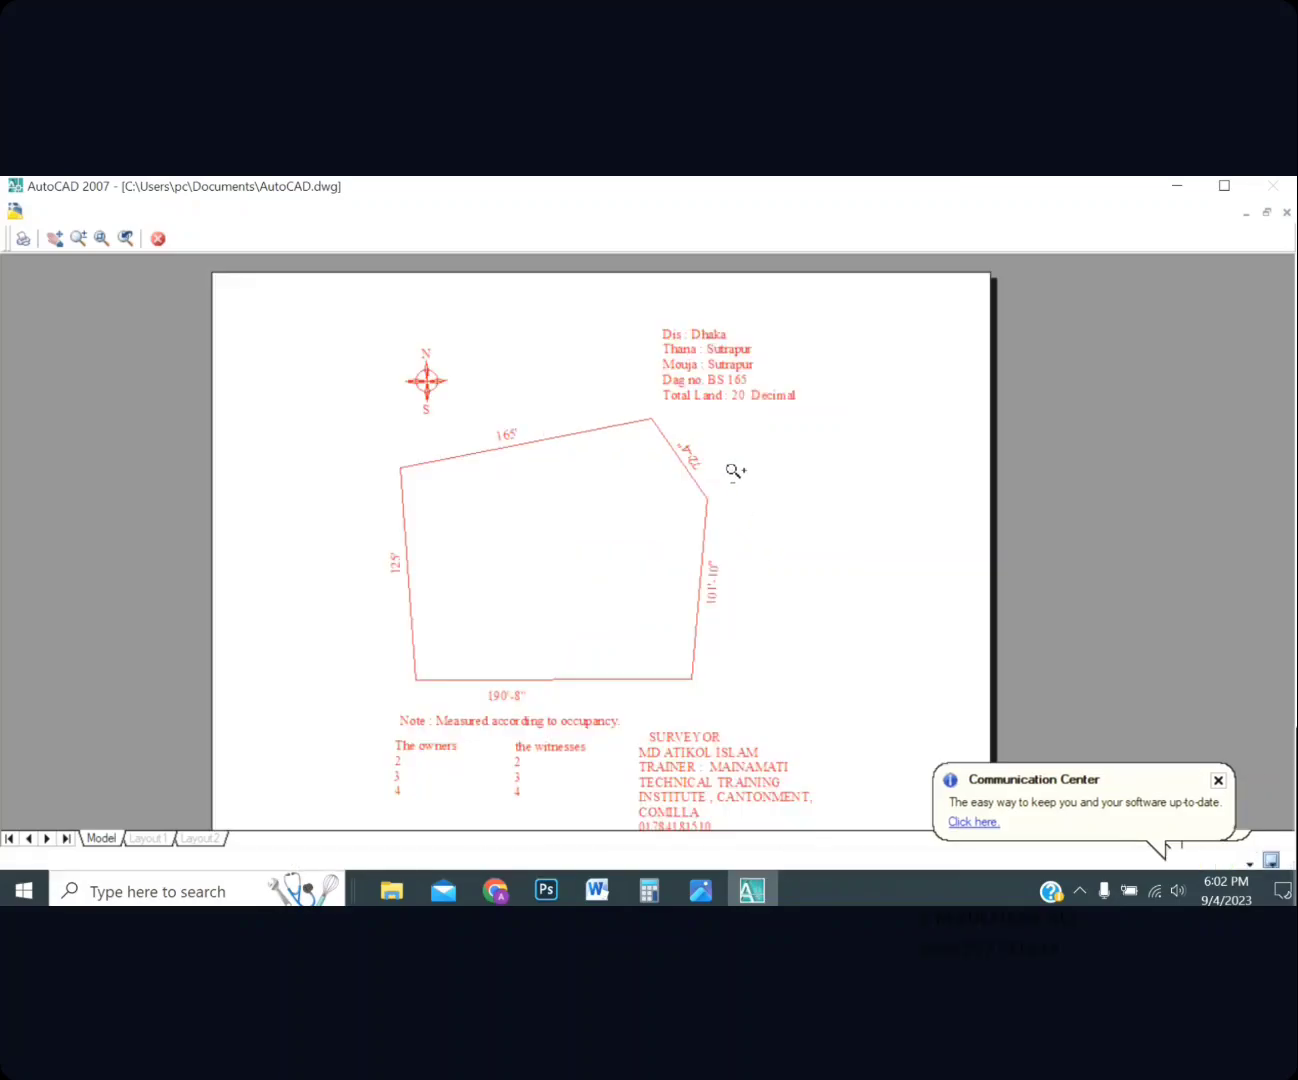
scroll(455, 410, "up", 3)
scroll(456, 410, "down", 3)
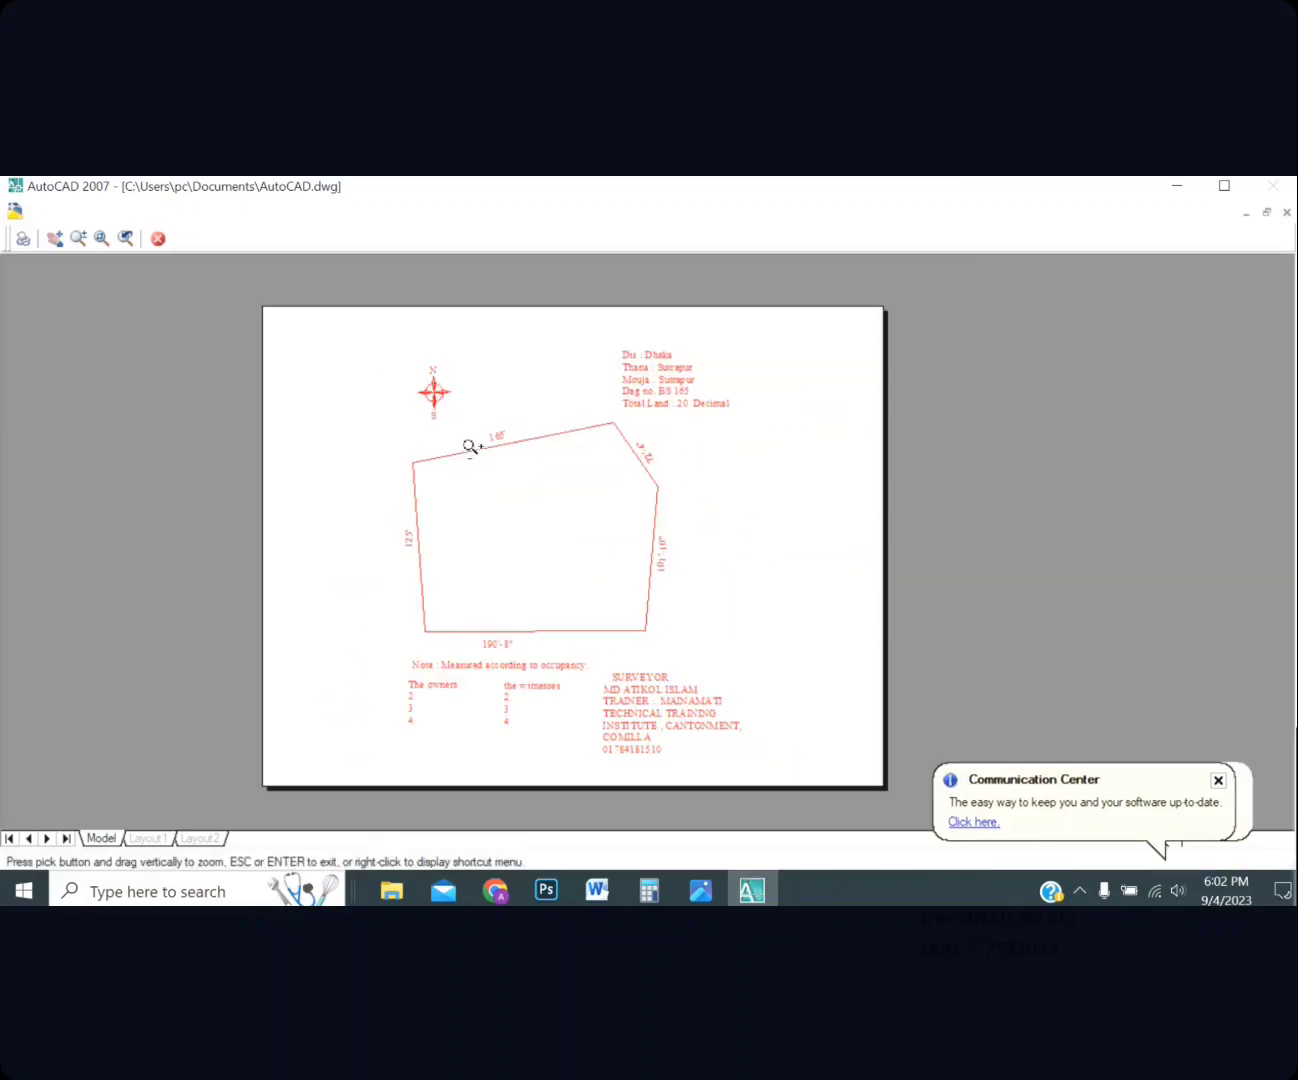
scroll(483, 463, "down", 2)
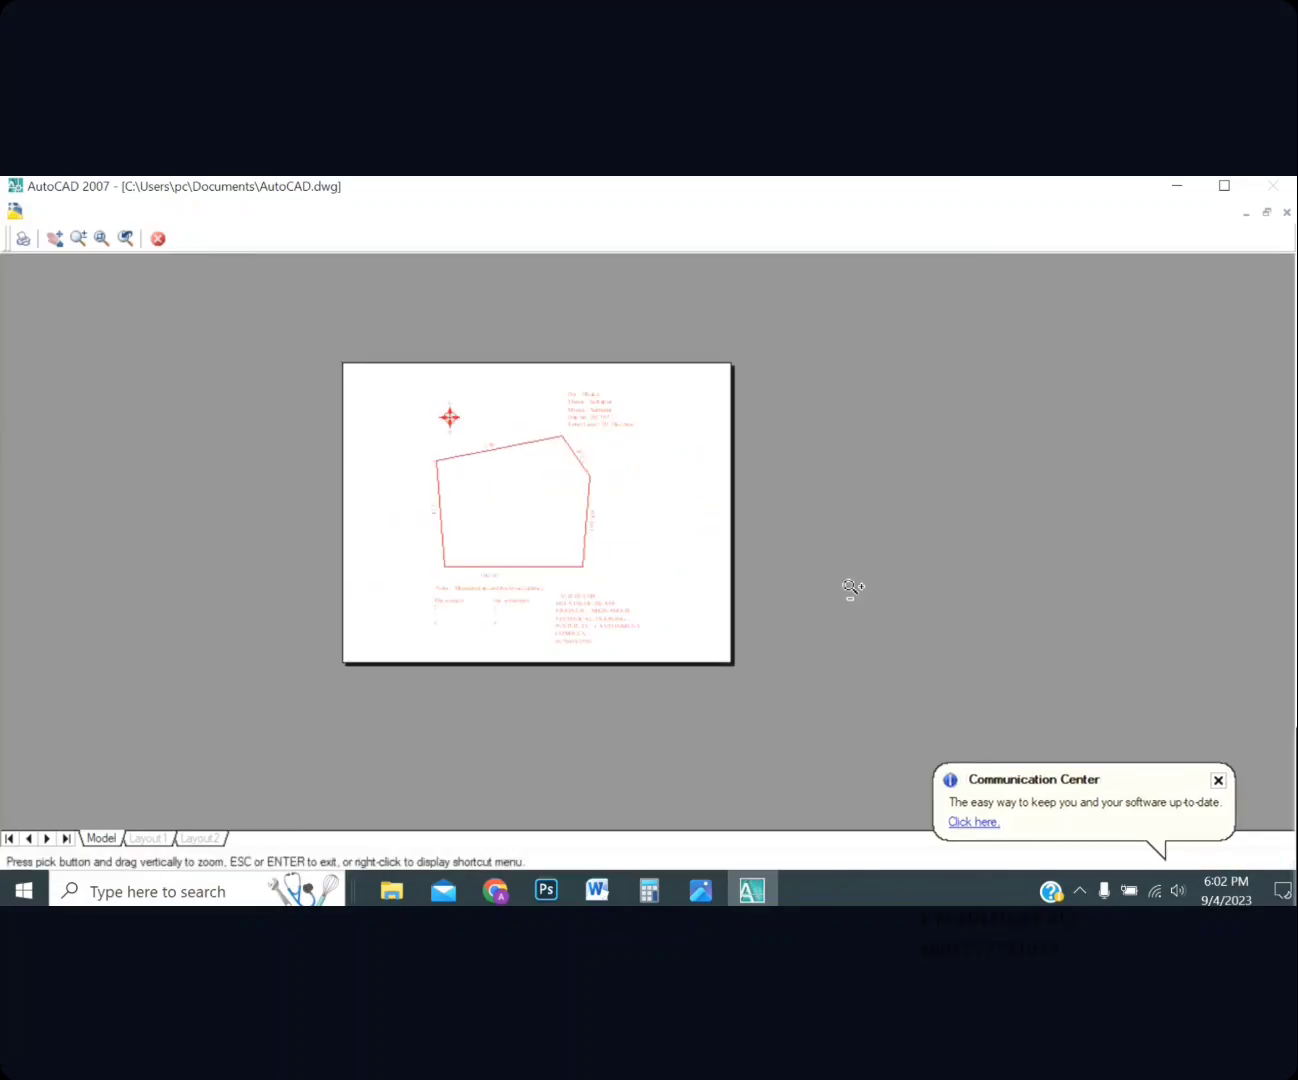
left_click(1218, 780)
scroll(541, 510, "up", 3)
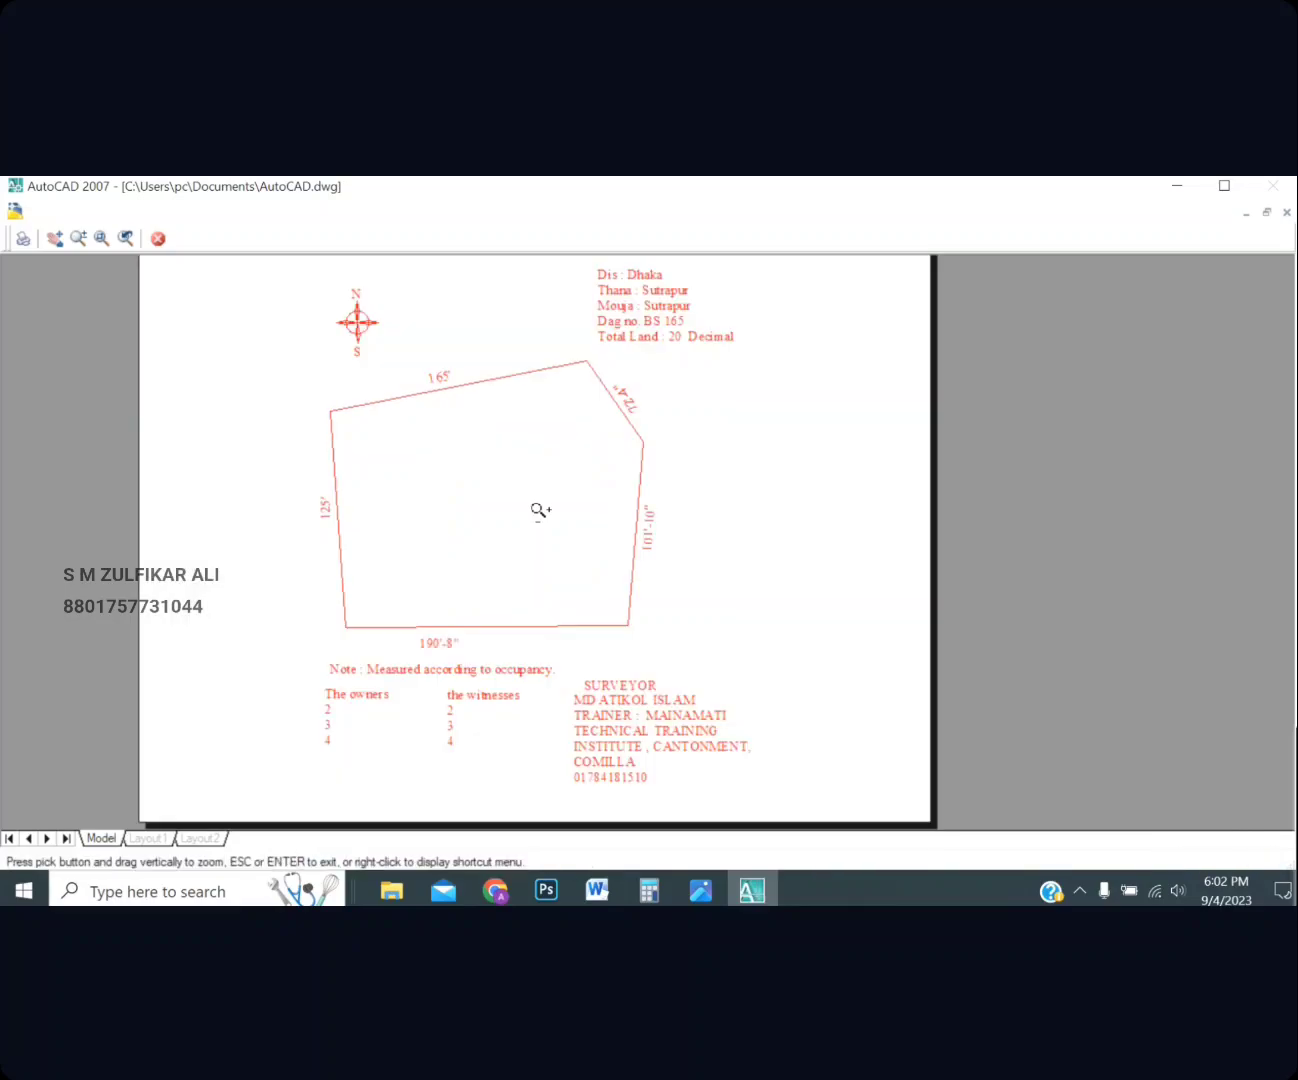
key("Escape")
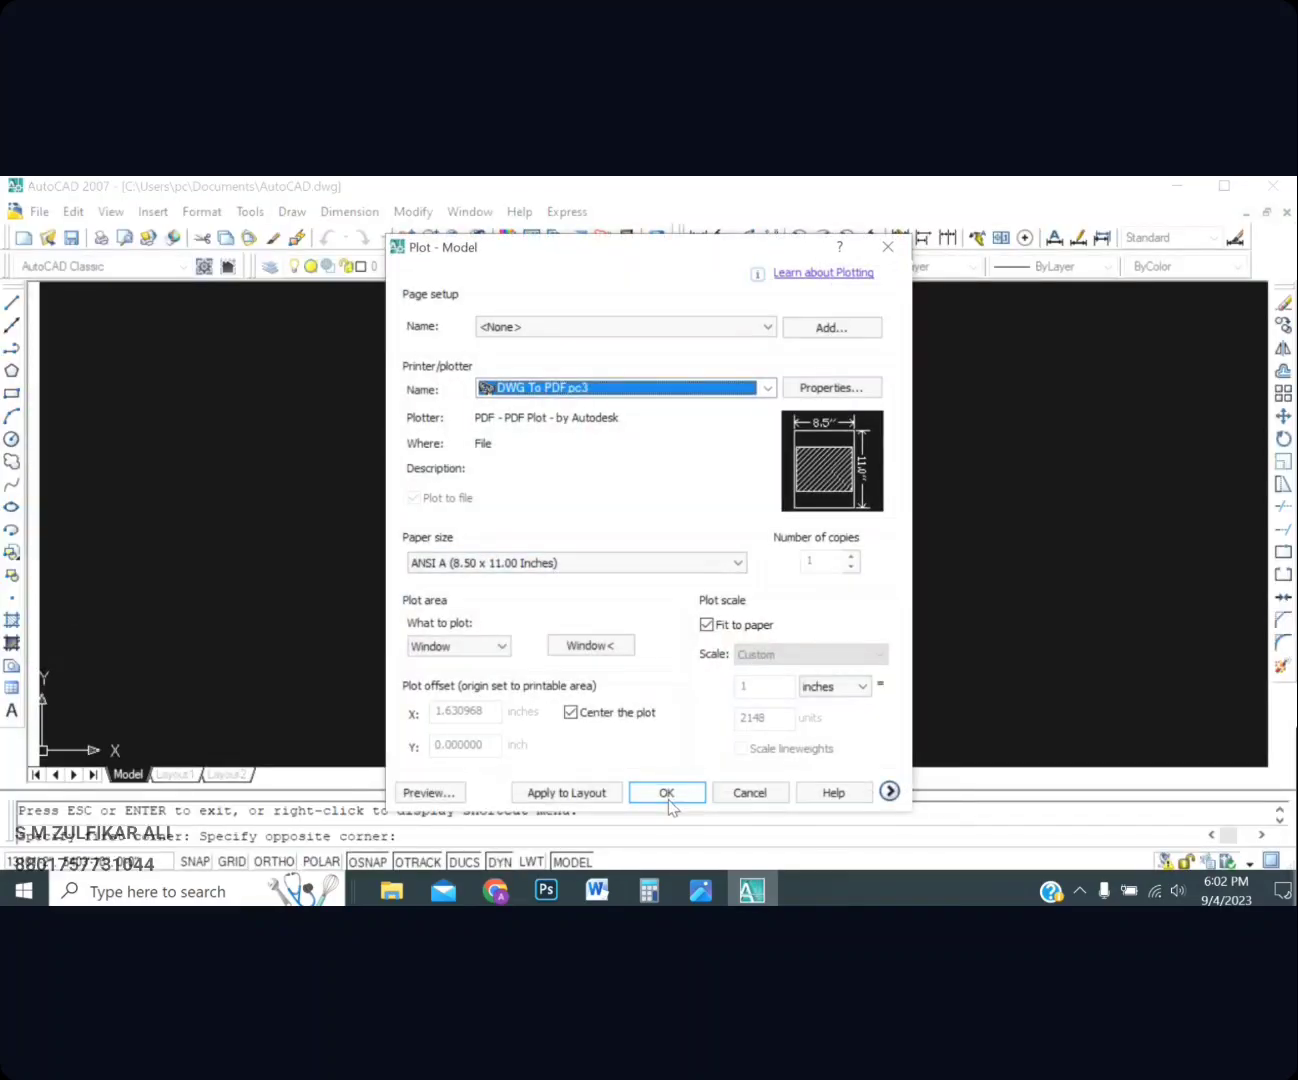
Plot to a PDF file in Documents and clear the suggested file name, keeping only the .pdf extension
left_click(669, 794)
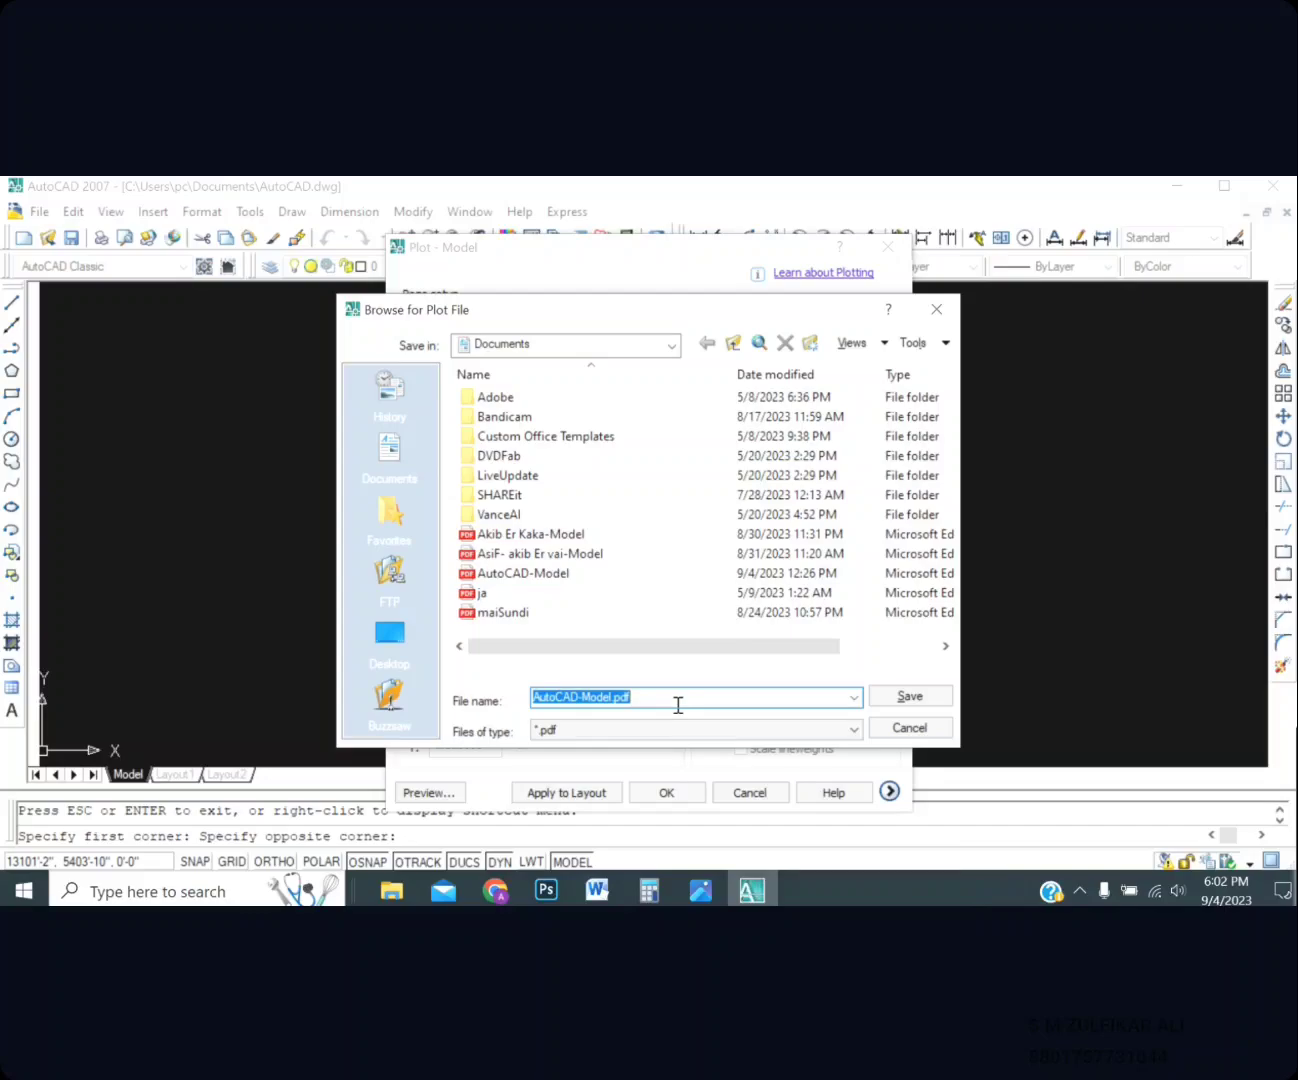
left_click(617, 696)
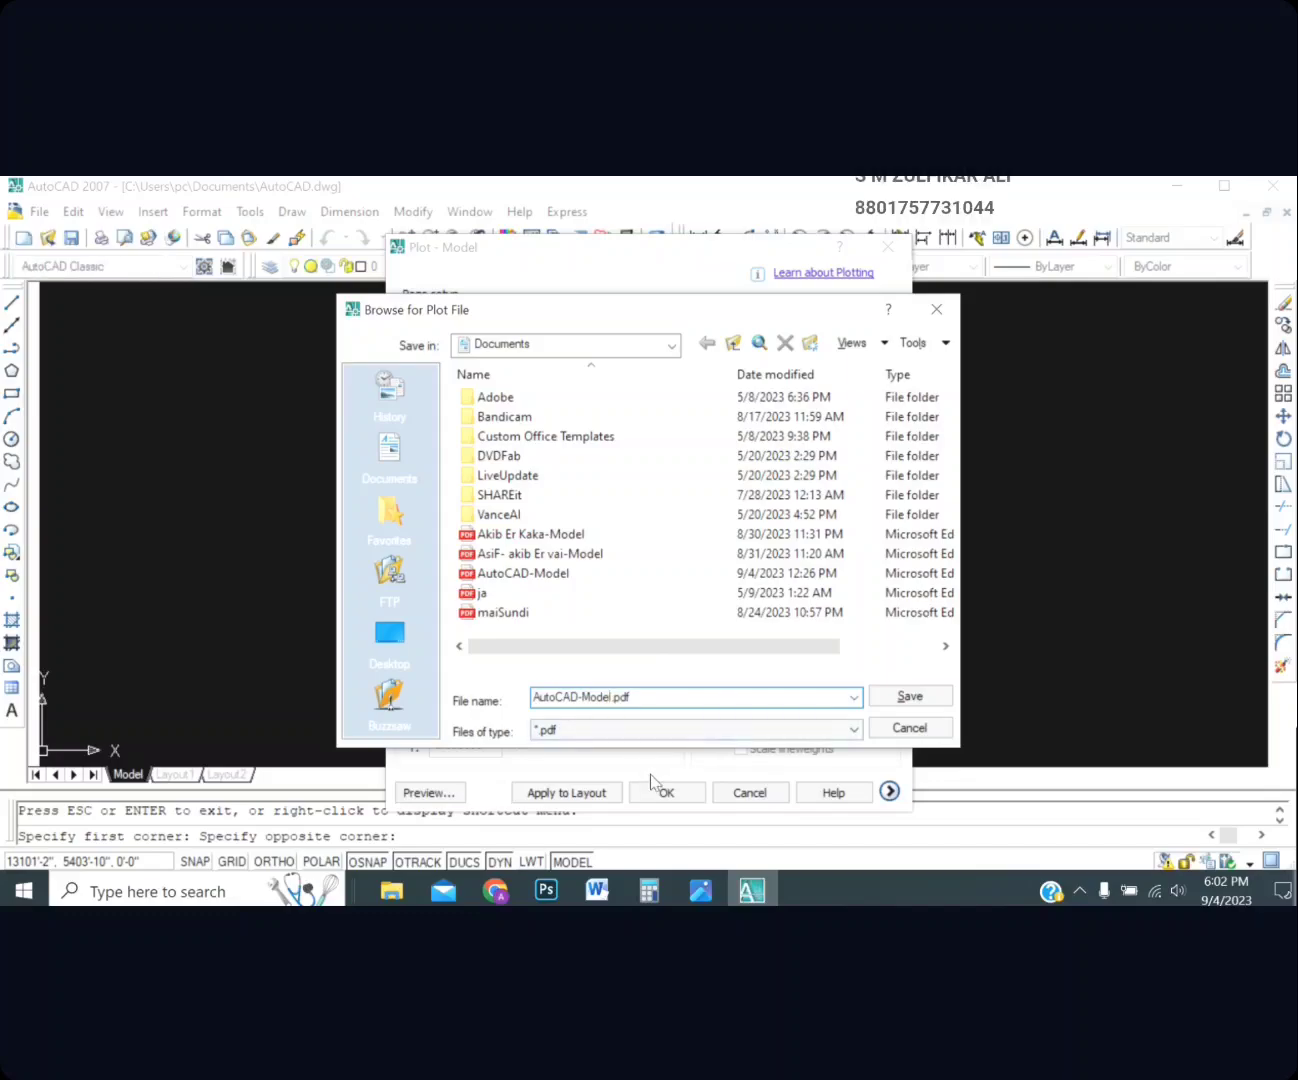
key("BackSpace")
key("BackSpace")
key("BackSpace")
key("BackSpace")
key("BackSpace")
key("BackSpace")
key("BackSpace")
key("BackSpace")
key("BackSpace")
key("BackSpace")
key("BackSpace")
key("BackSpace")
key("BackSpace")
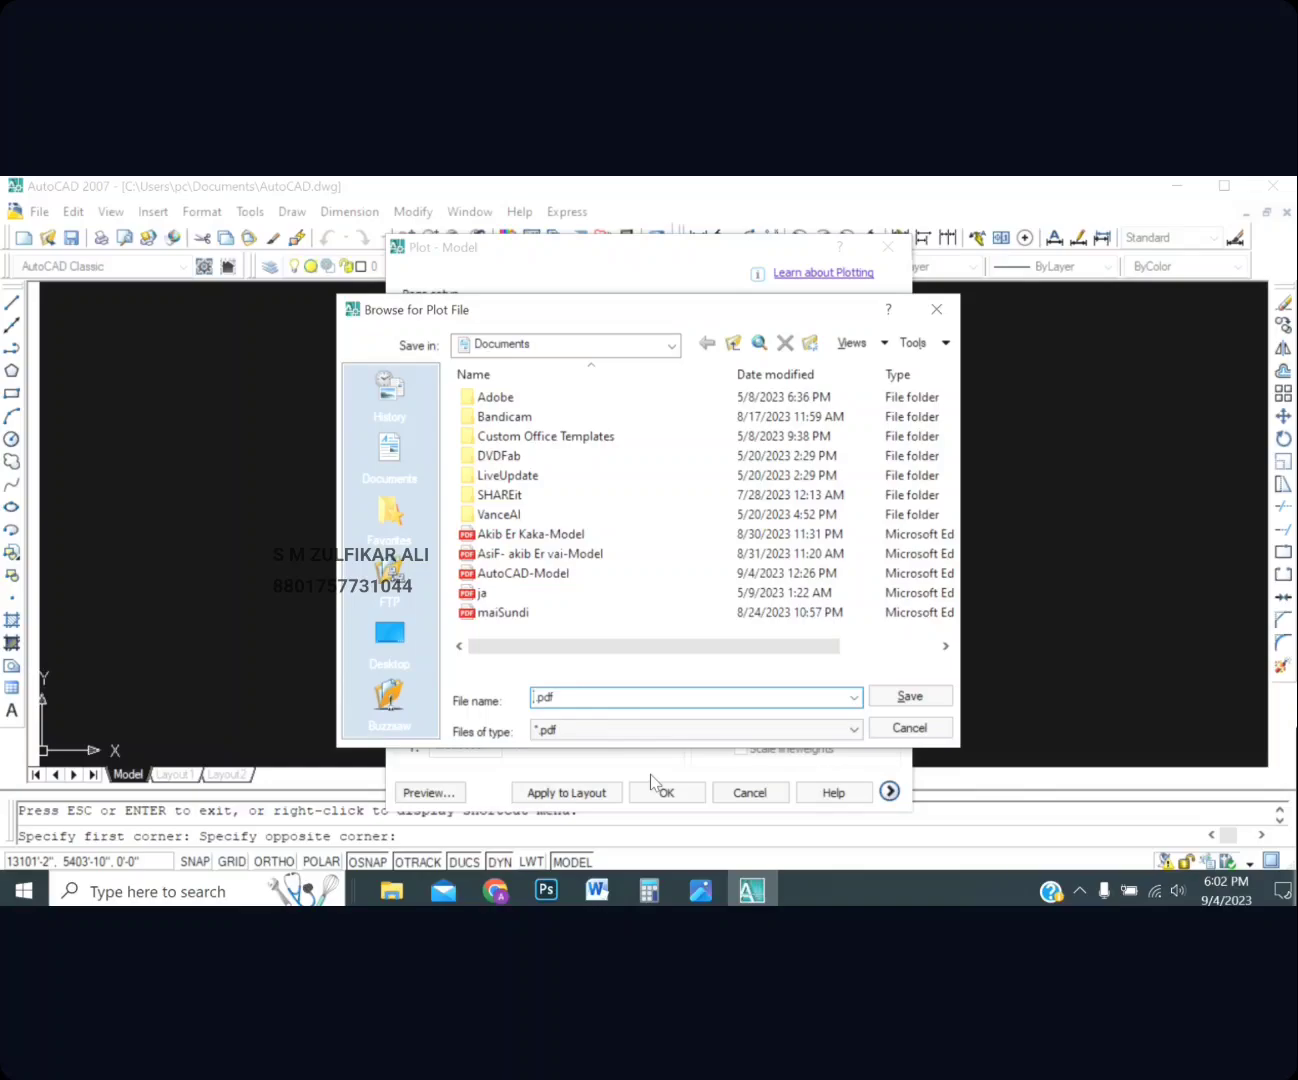
type("ডিাঅ")
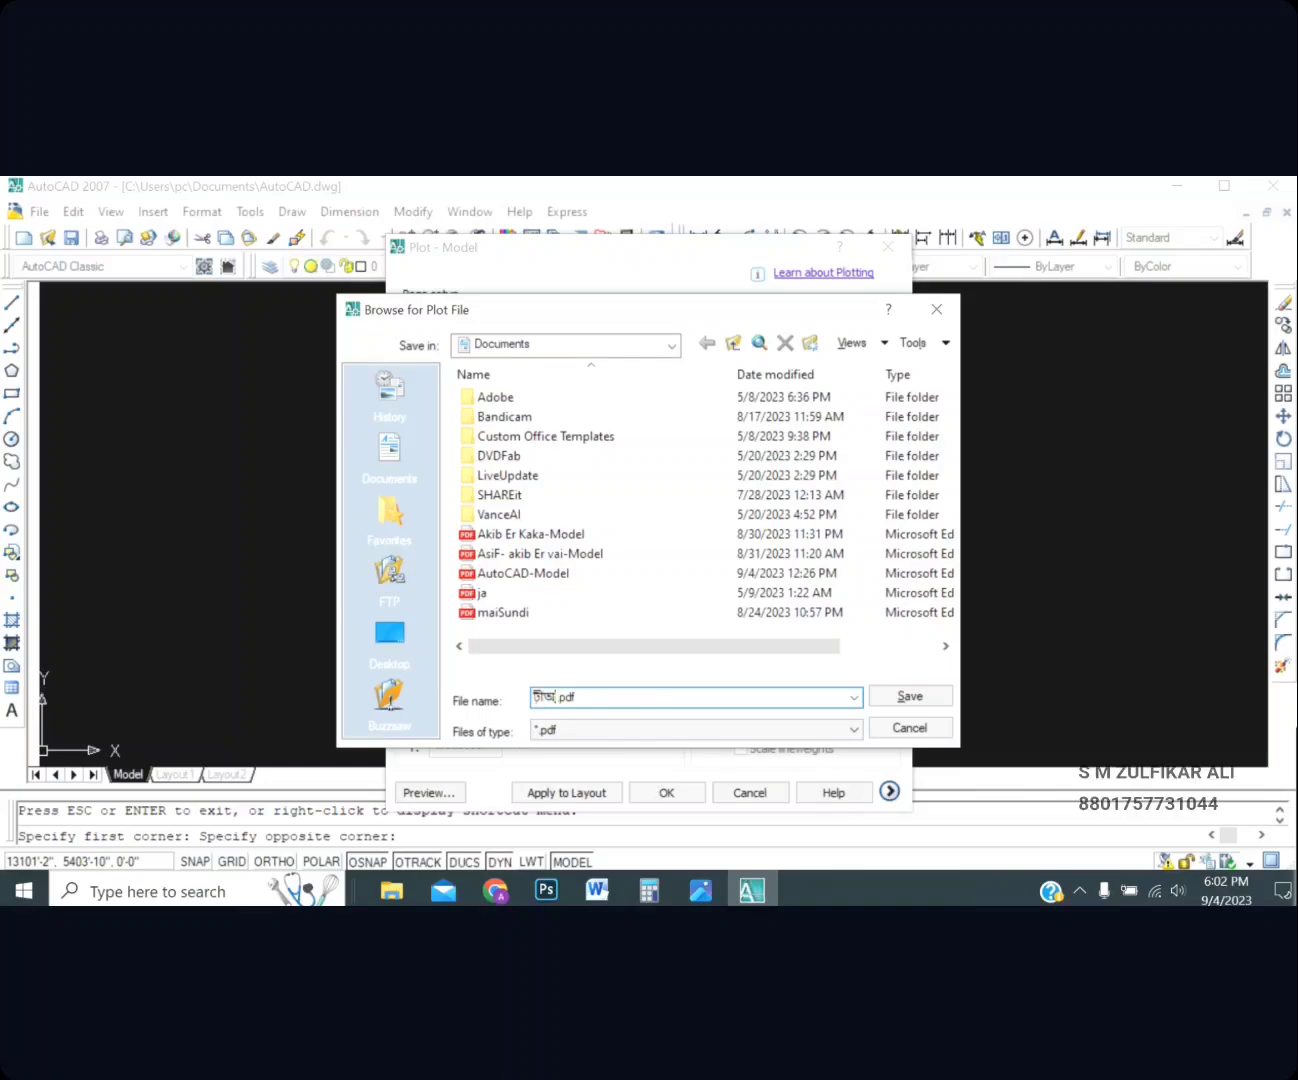
key("BackSpace")
key("BackSpace")
key("BackSpace")
left_click(1080, 890)
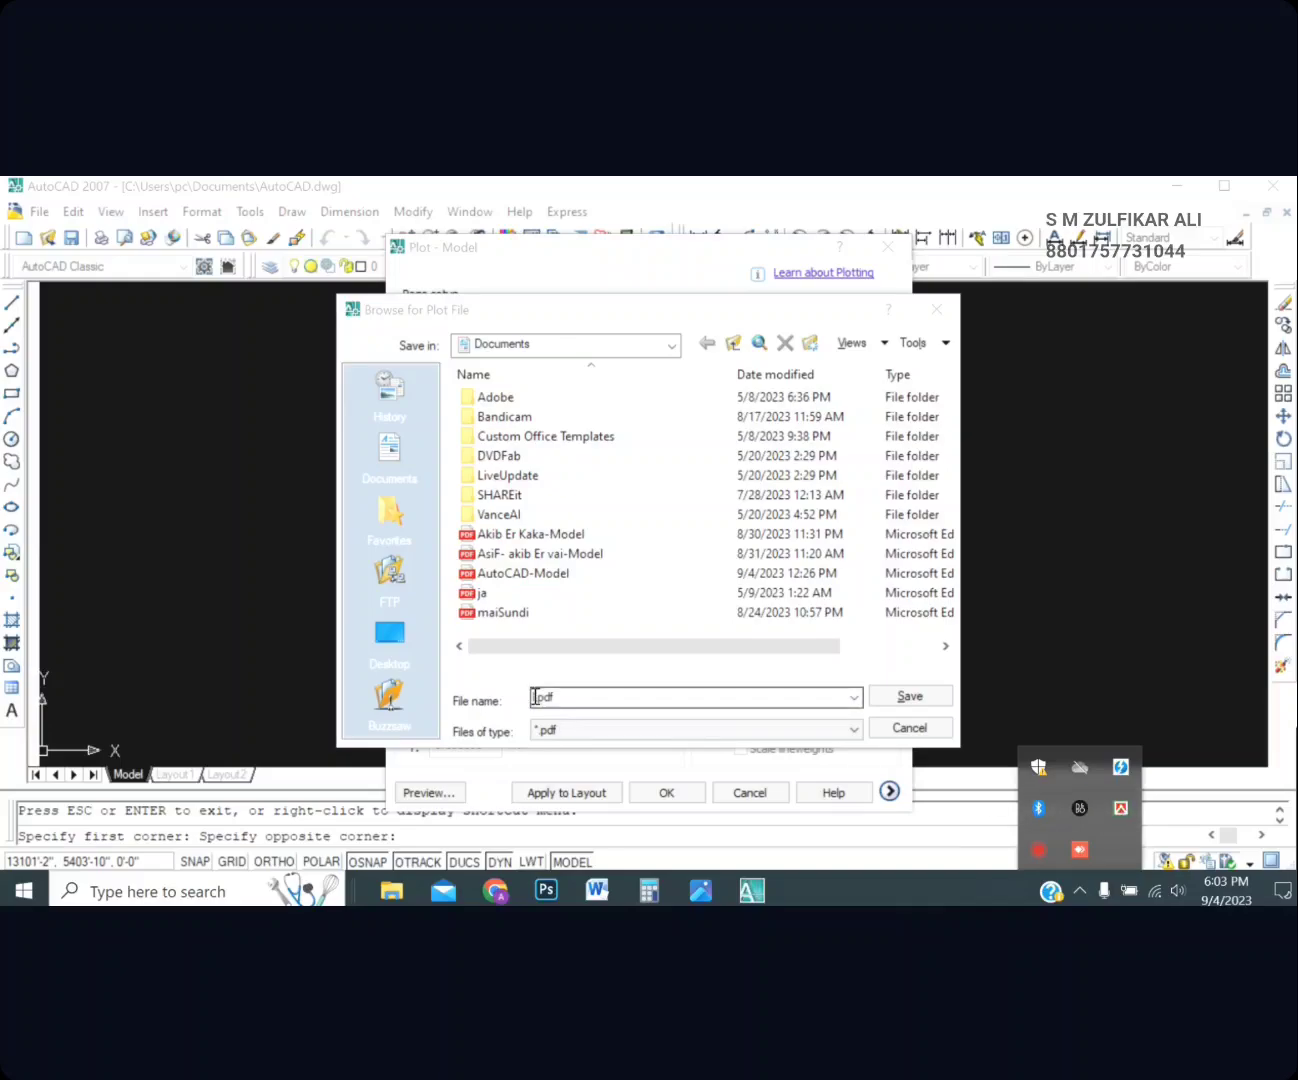
Name the plot file PDGI.pdf and save it in the Documents folder
left_click(536, 697)
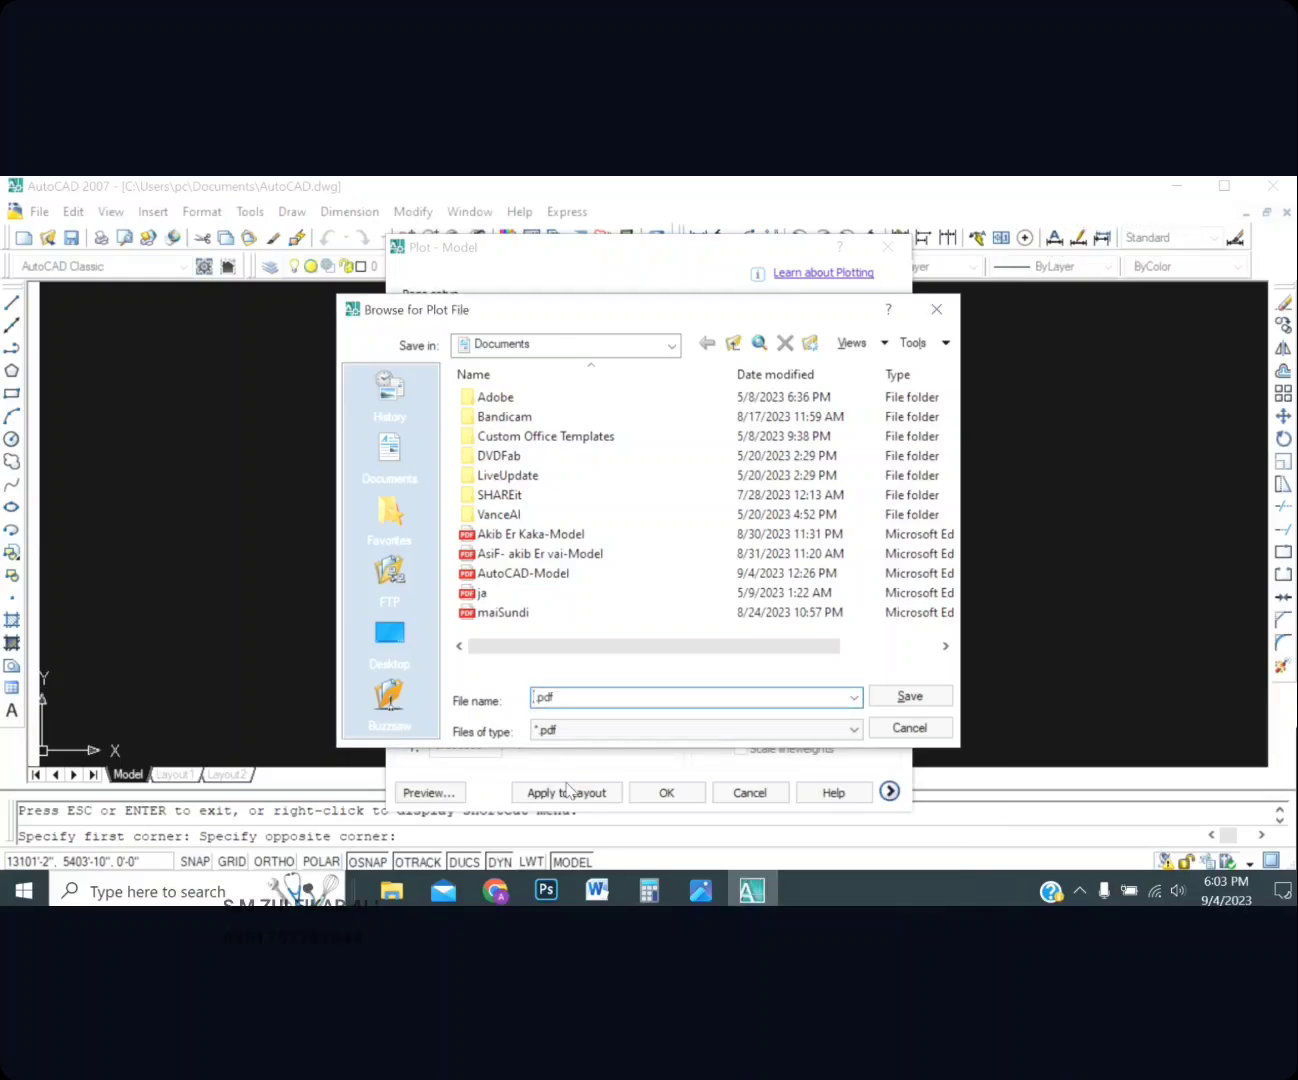
type("PDG")
left_click(926, 702)
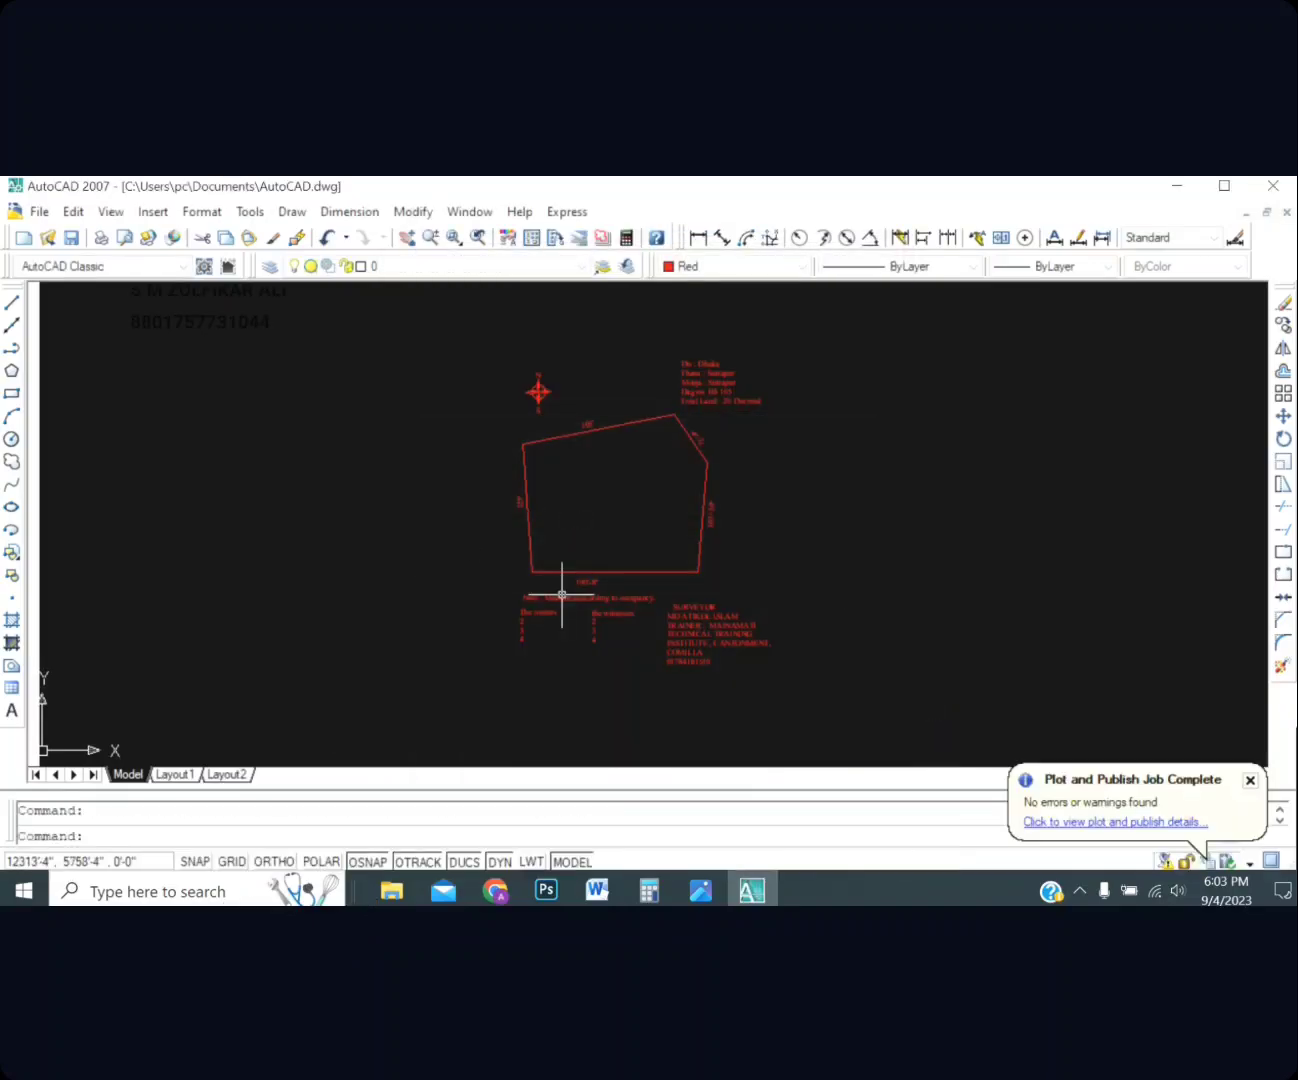
Switch to File Explorer and open the PDGI PDF from the Documents folder
left_click(396, 890)
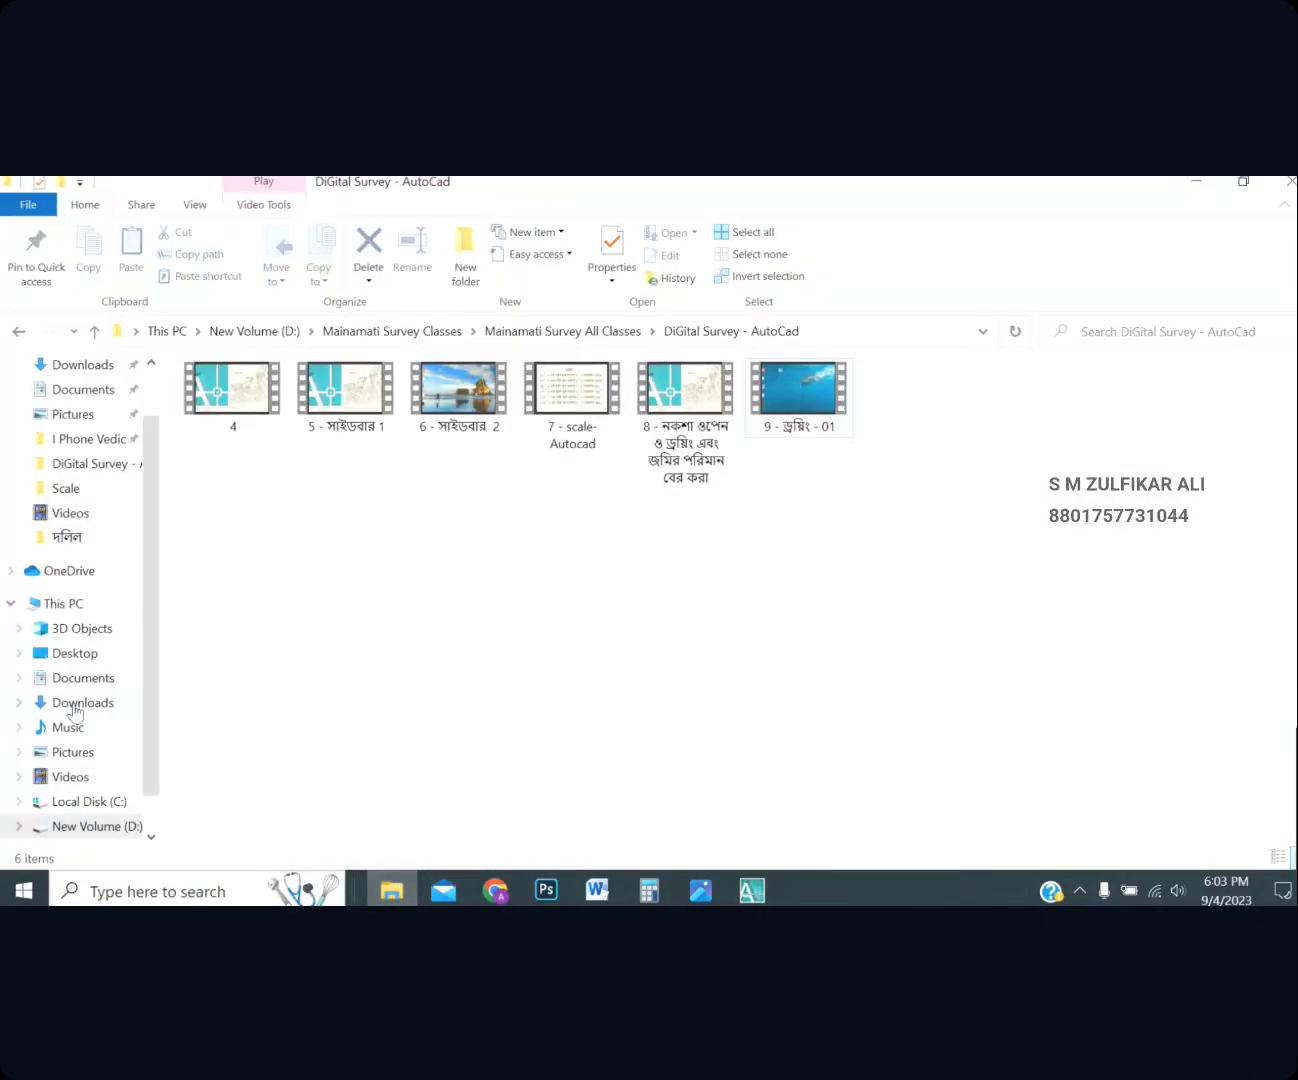
left_click(84, 683)
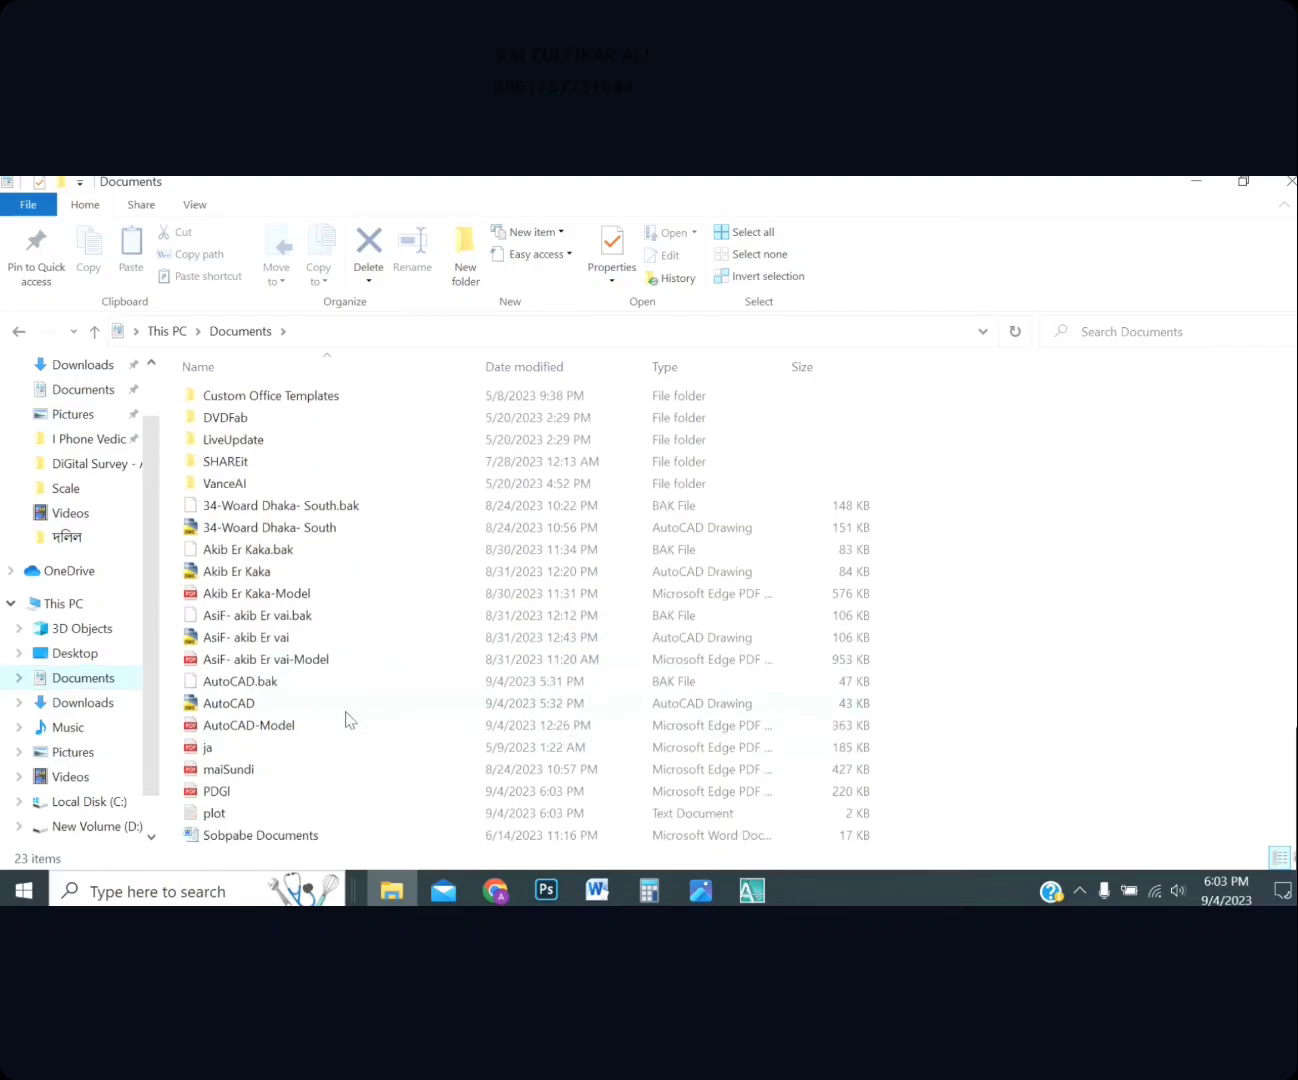
double_click(265, 795)
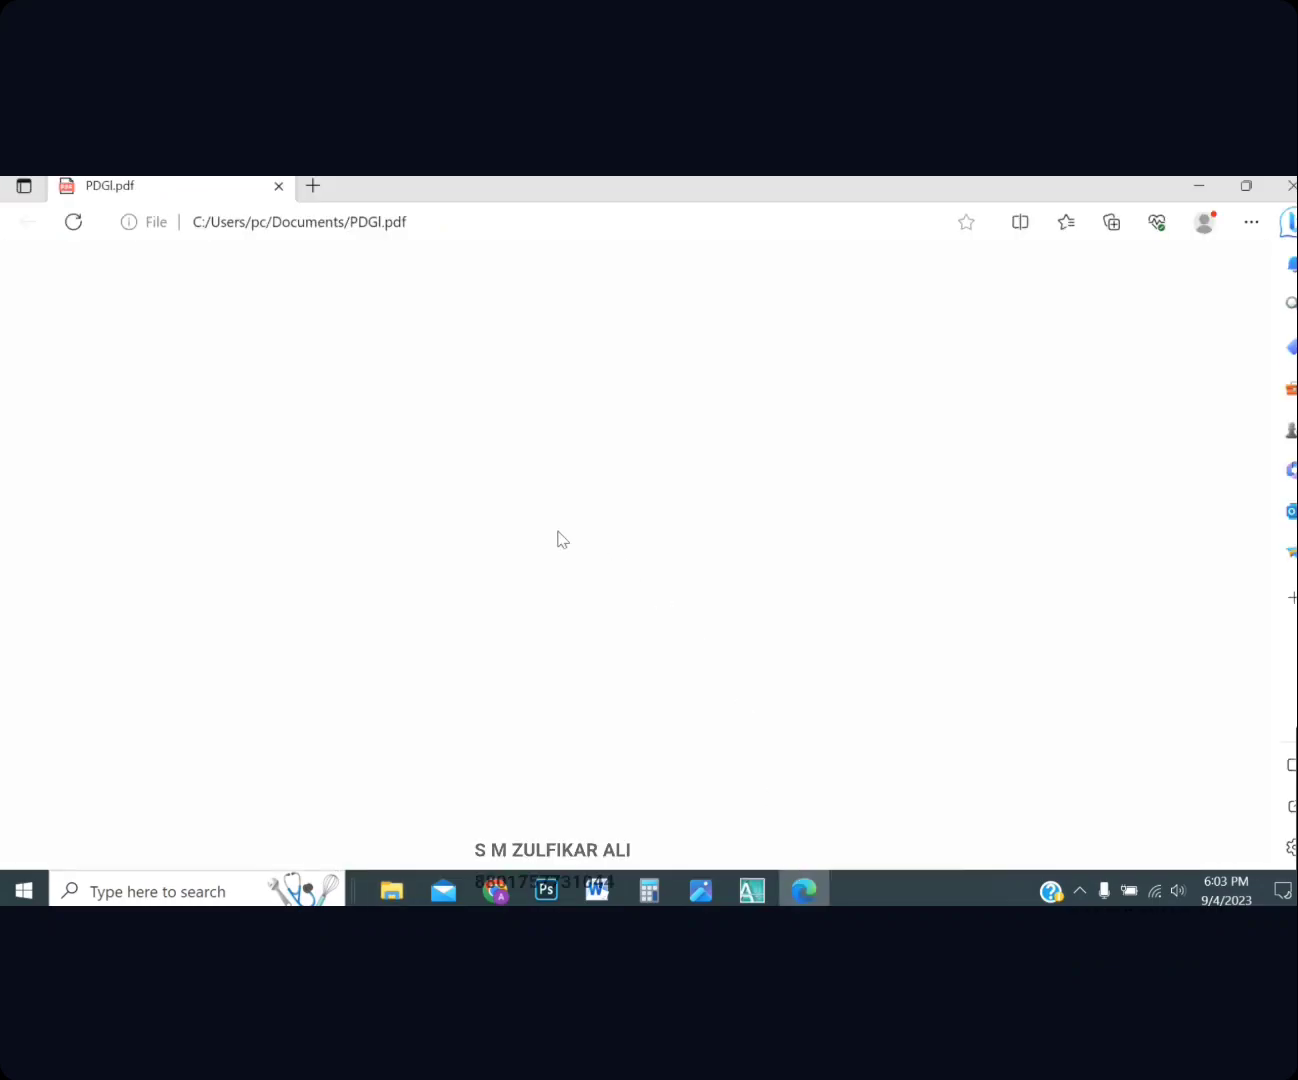
Examine the plotted PDF page for the plot outline, dimensions, north arrow, land details and signature blocks
scroll(600, 611, "down", 5)
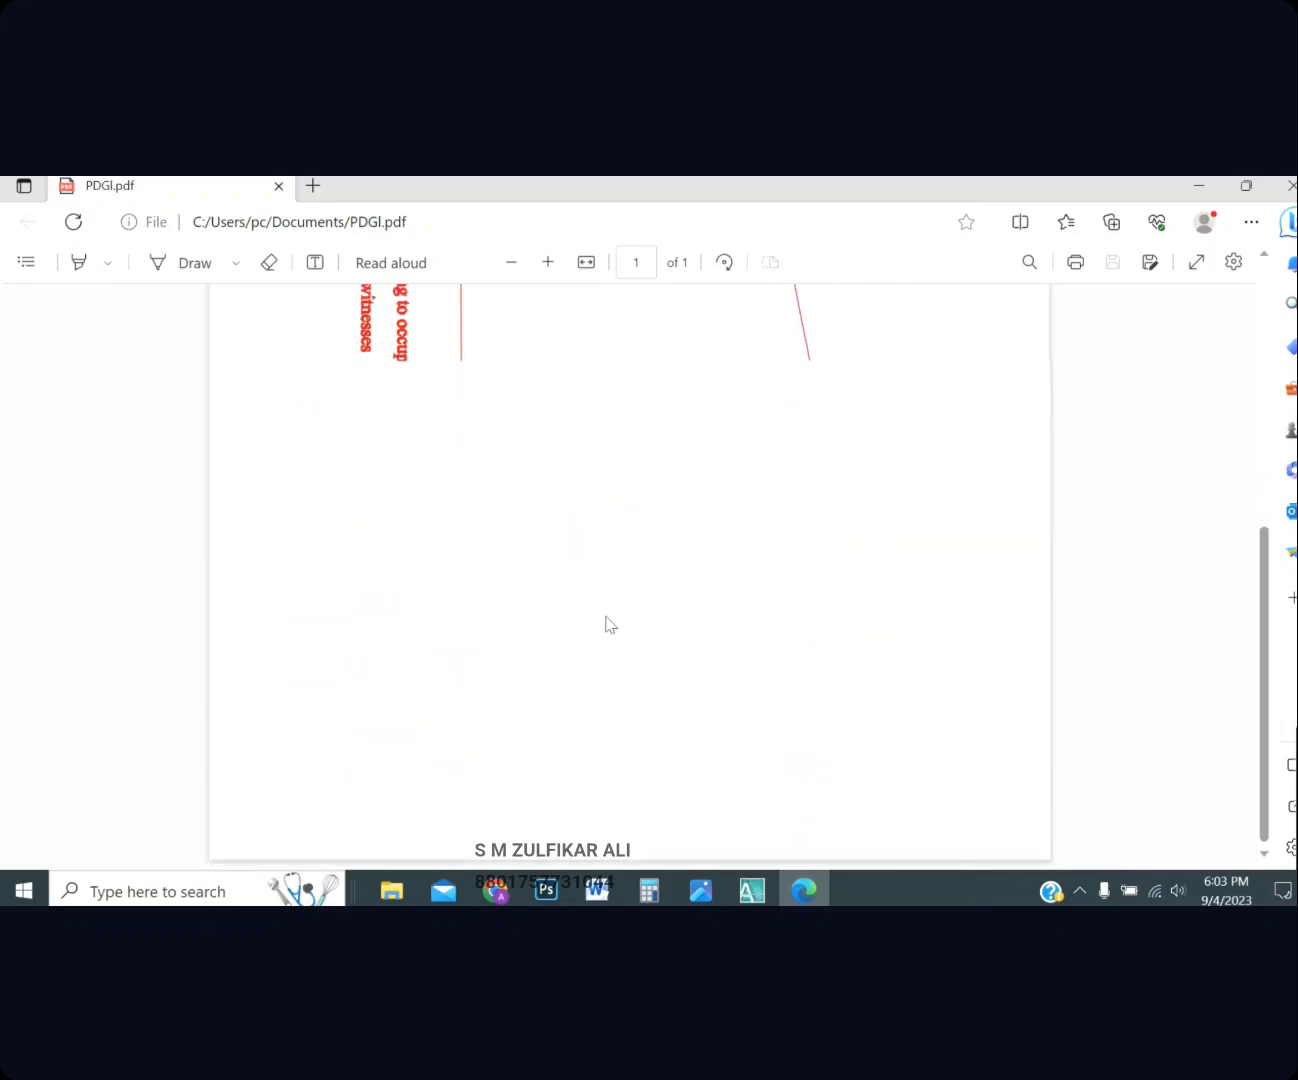
scroll(710, 625, "up", 6)
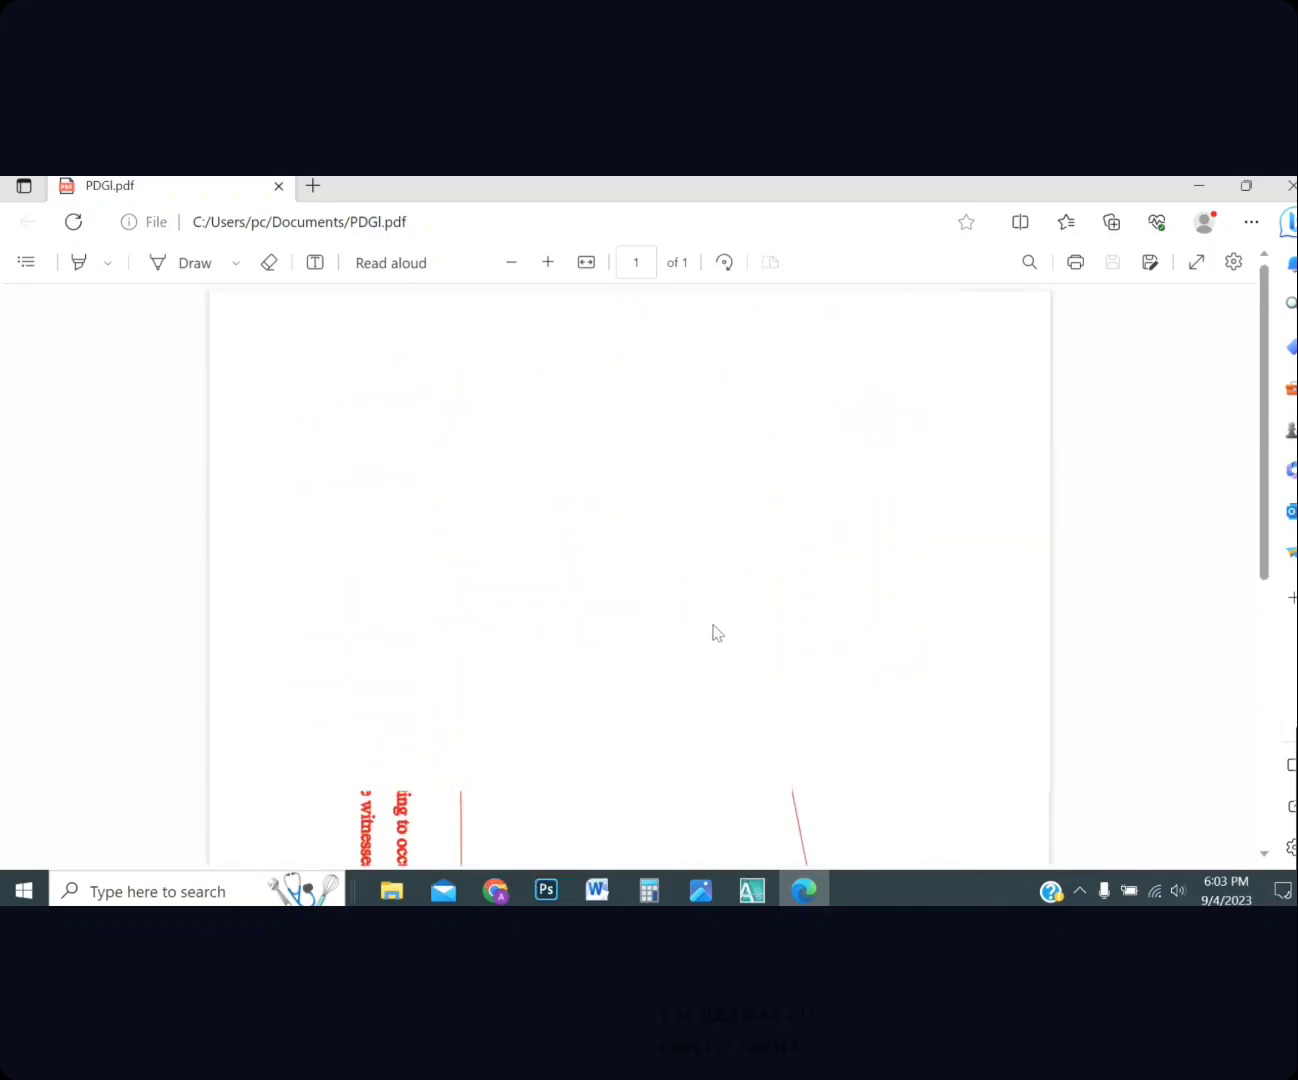
scroll(716, 631, "down", 3)
scroll(713, 631, "down", 4)
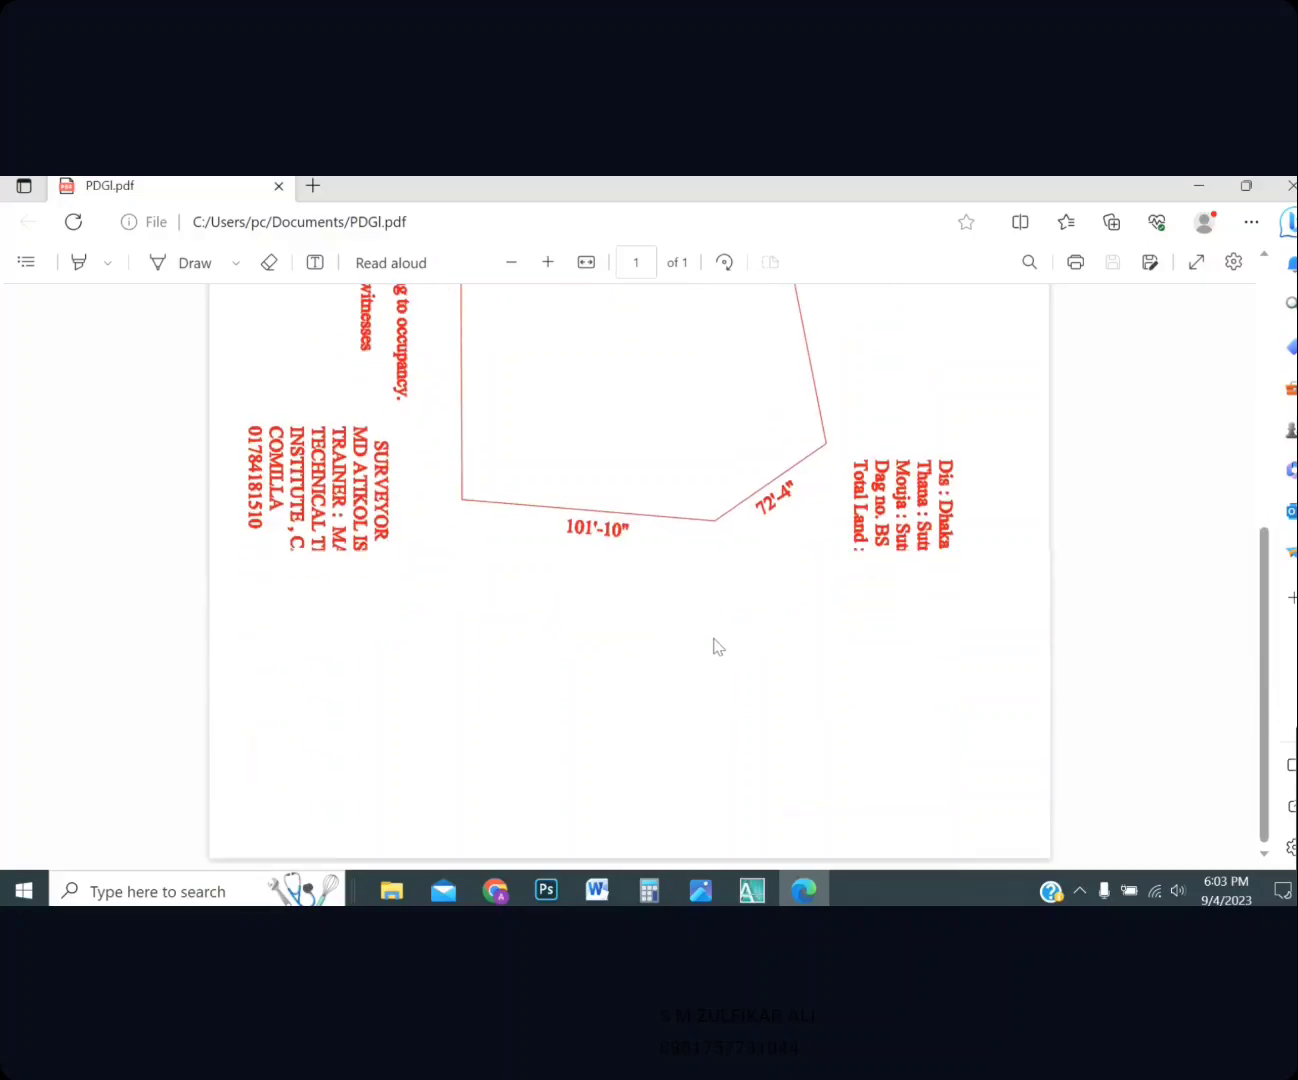
scroll(716, 640, "up", 3)
scroll(717, 647, "down", 3)
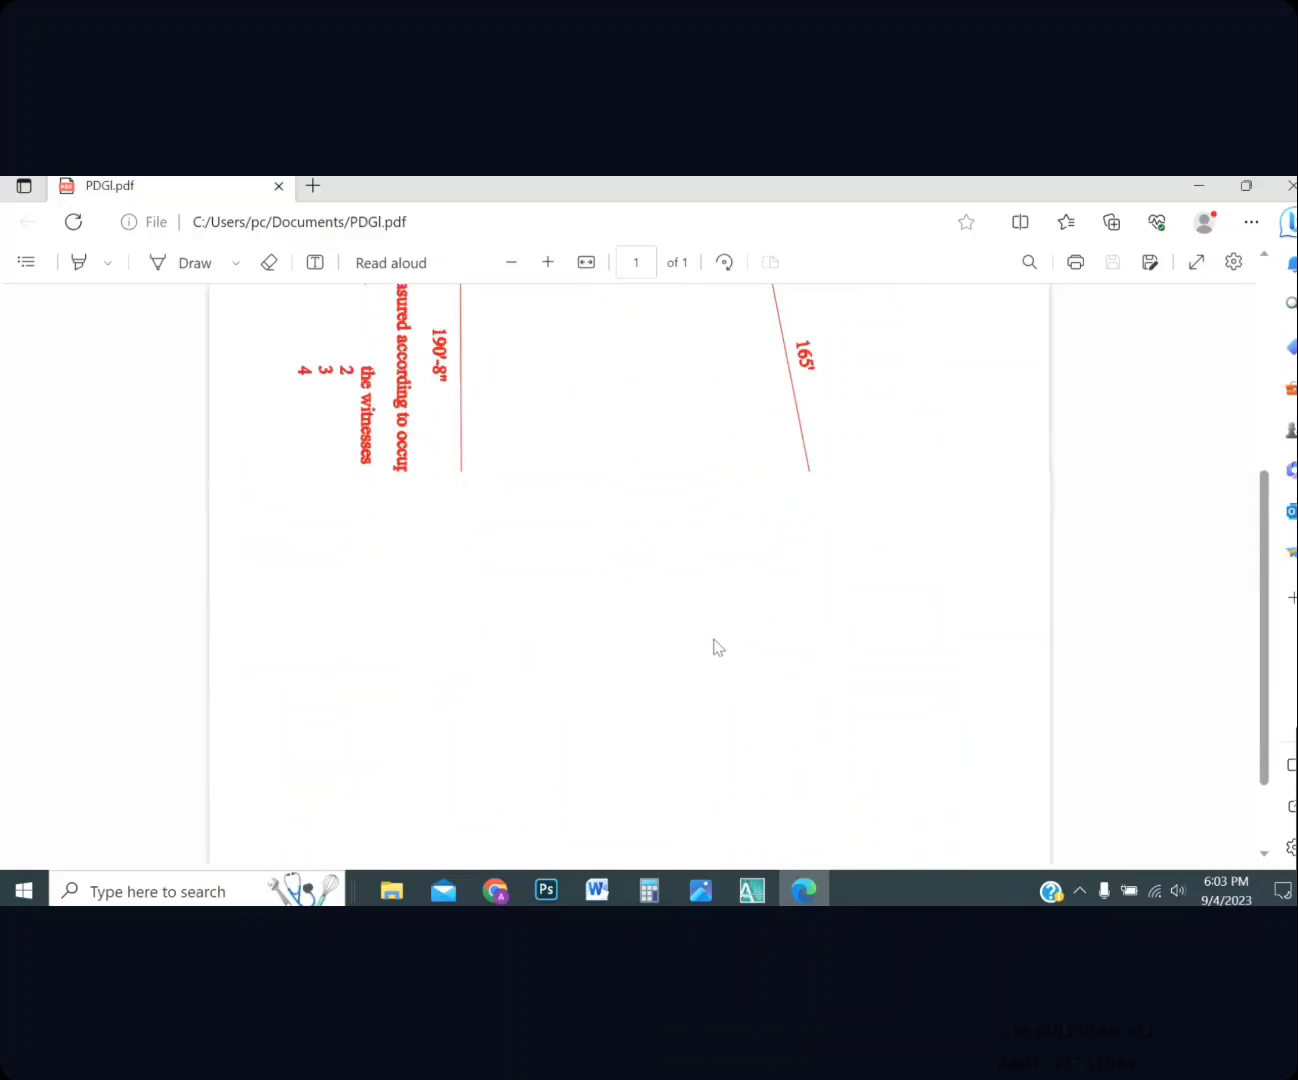
scroll(717, 647, "up", 5)
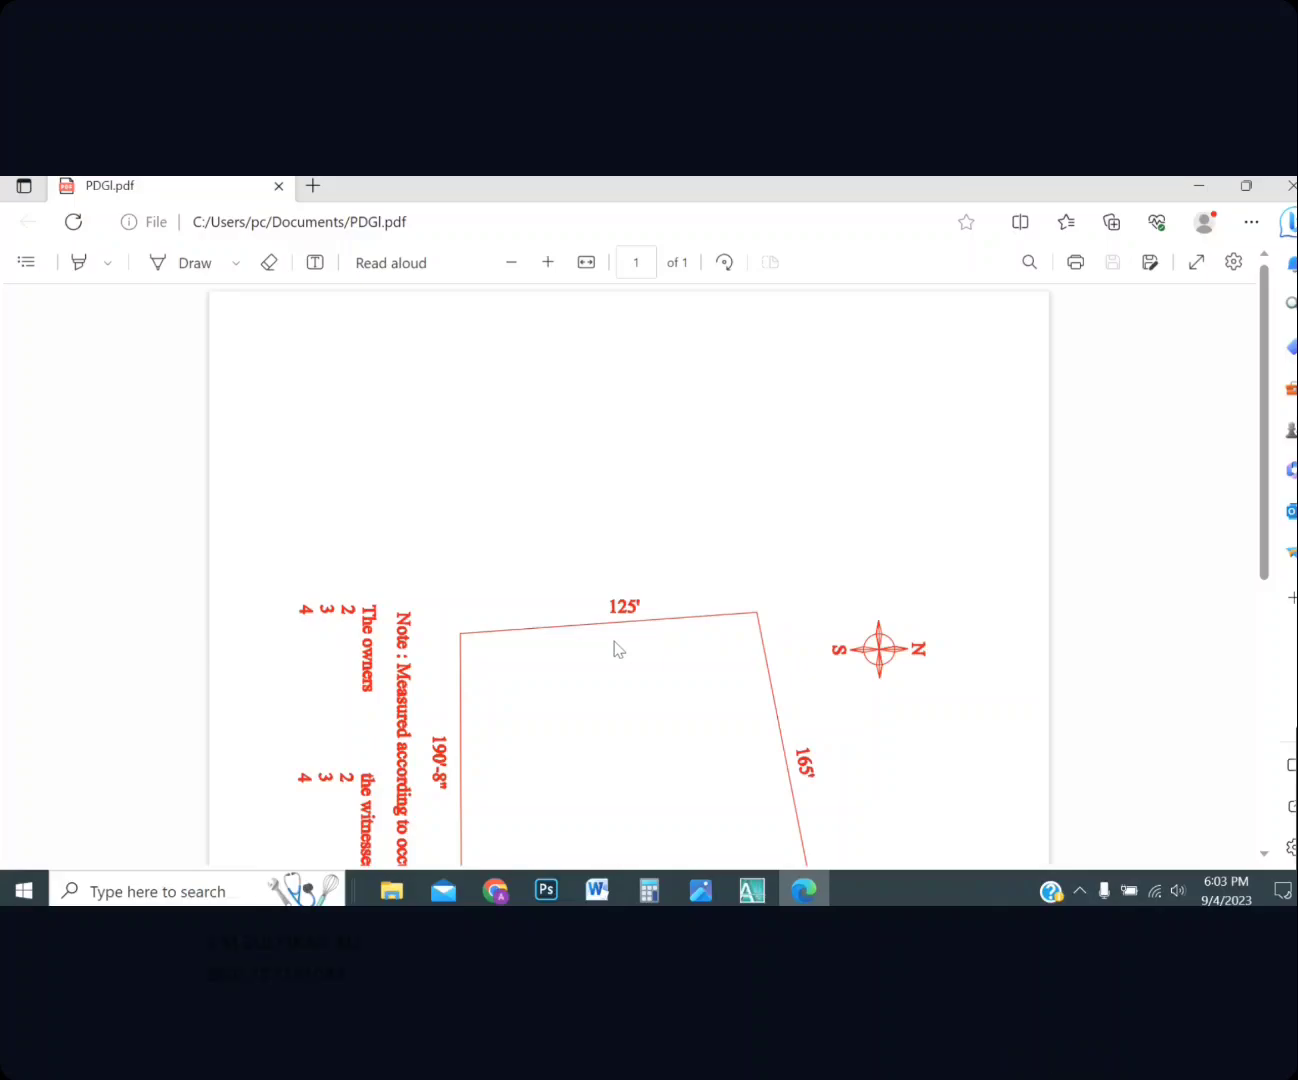
scroll(616, 649, "down", 3)
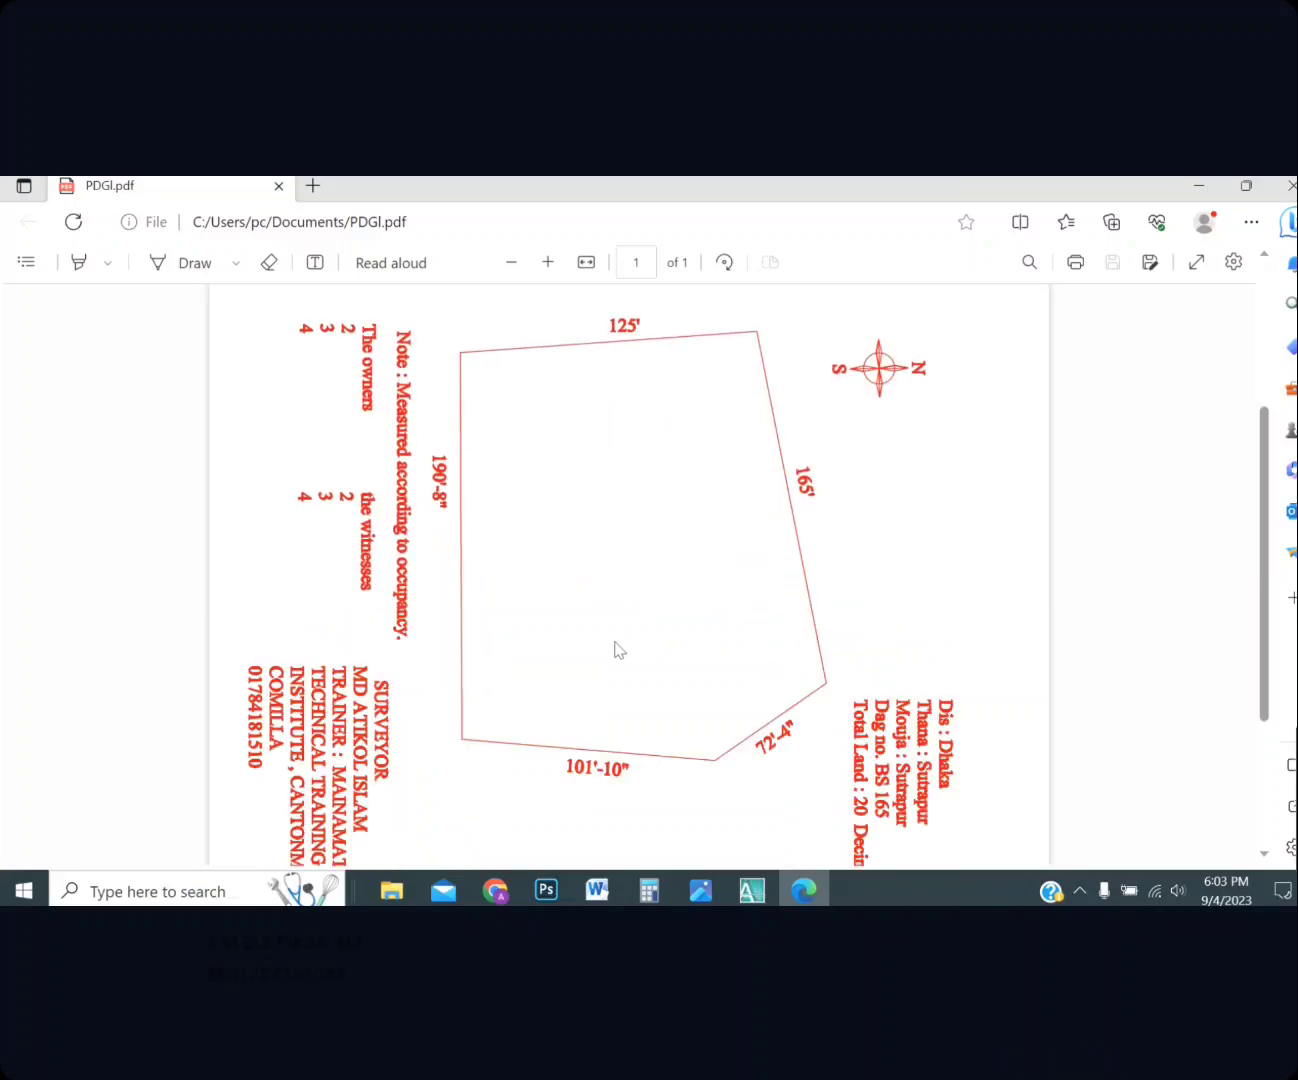
Look over the rest of the PDF page, and close it and the Documents folder to return to the AutoCAD drawing
scroll(617, 649, "down", 3)
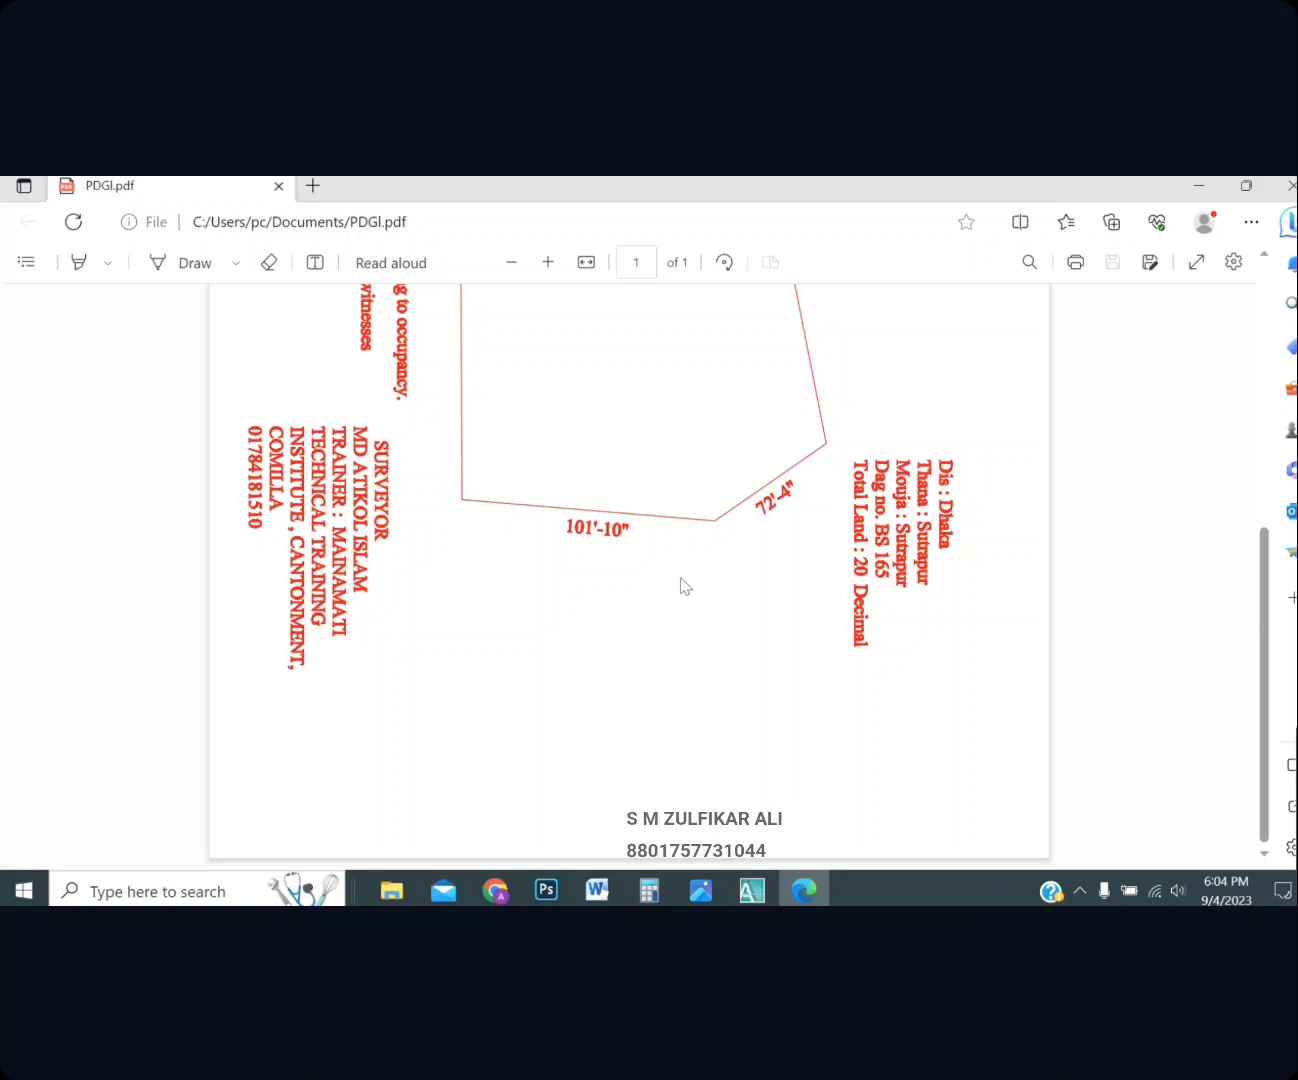
scroll(685, 593, "up", 1)
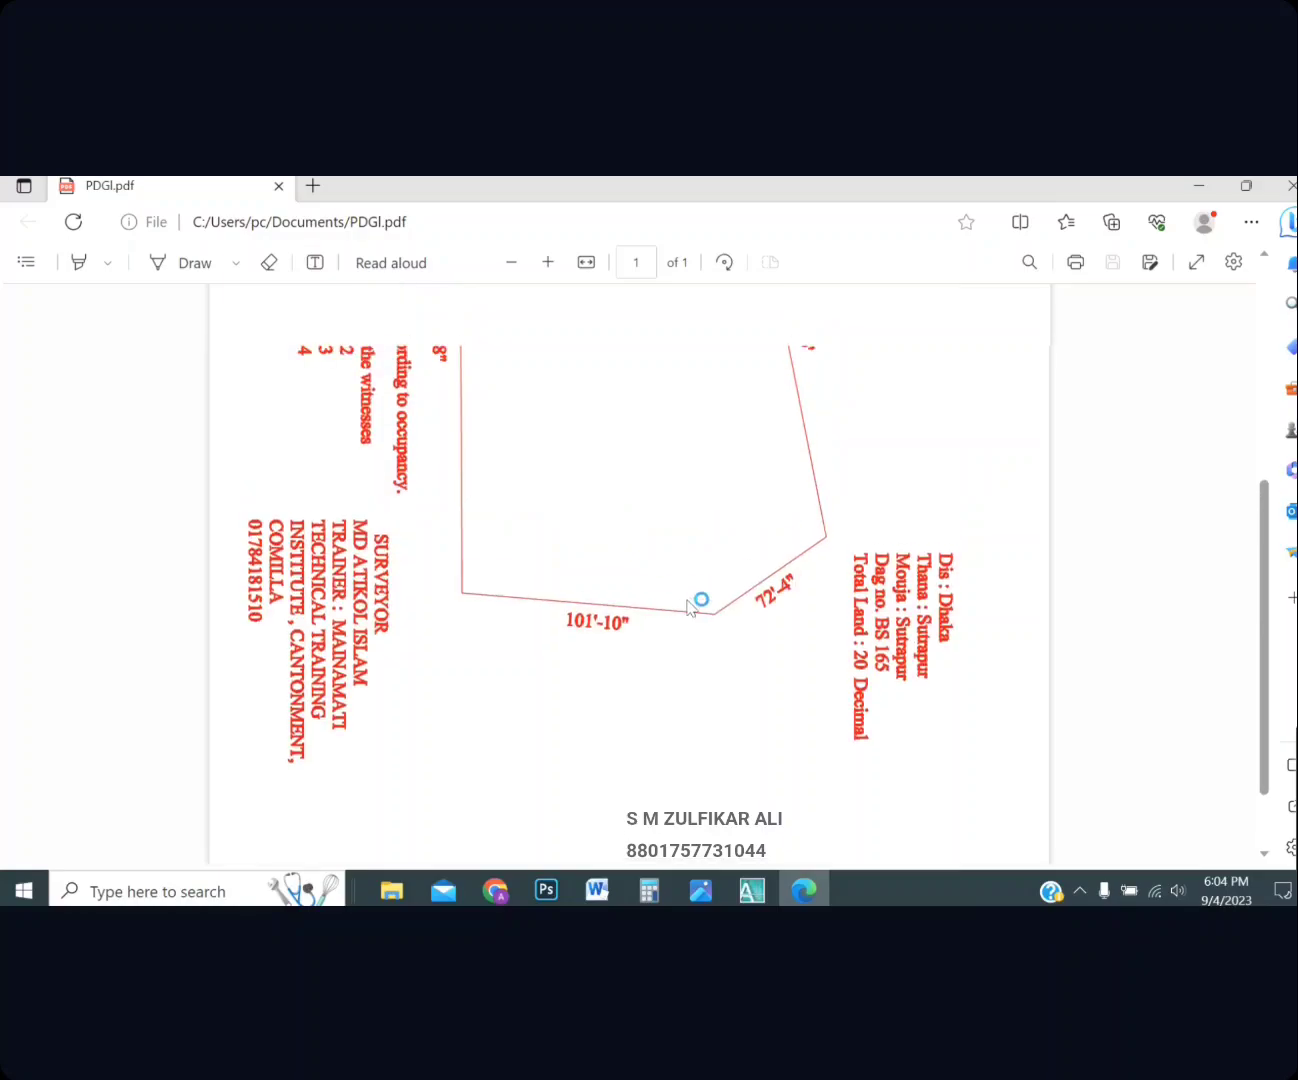
scroll(688, 607, "up", 2)
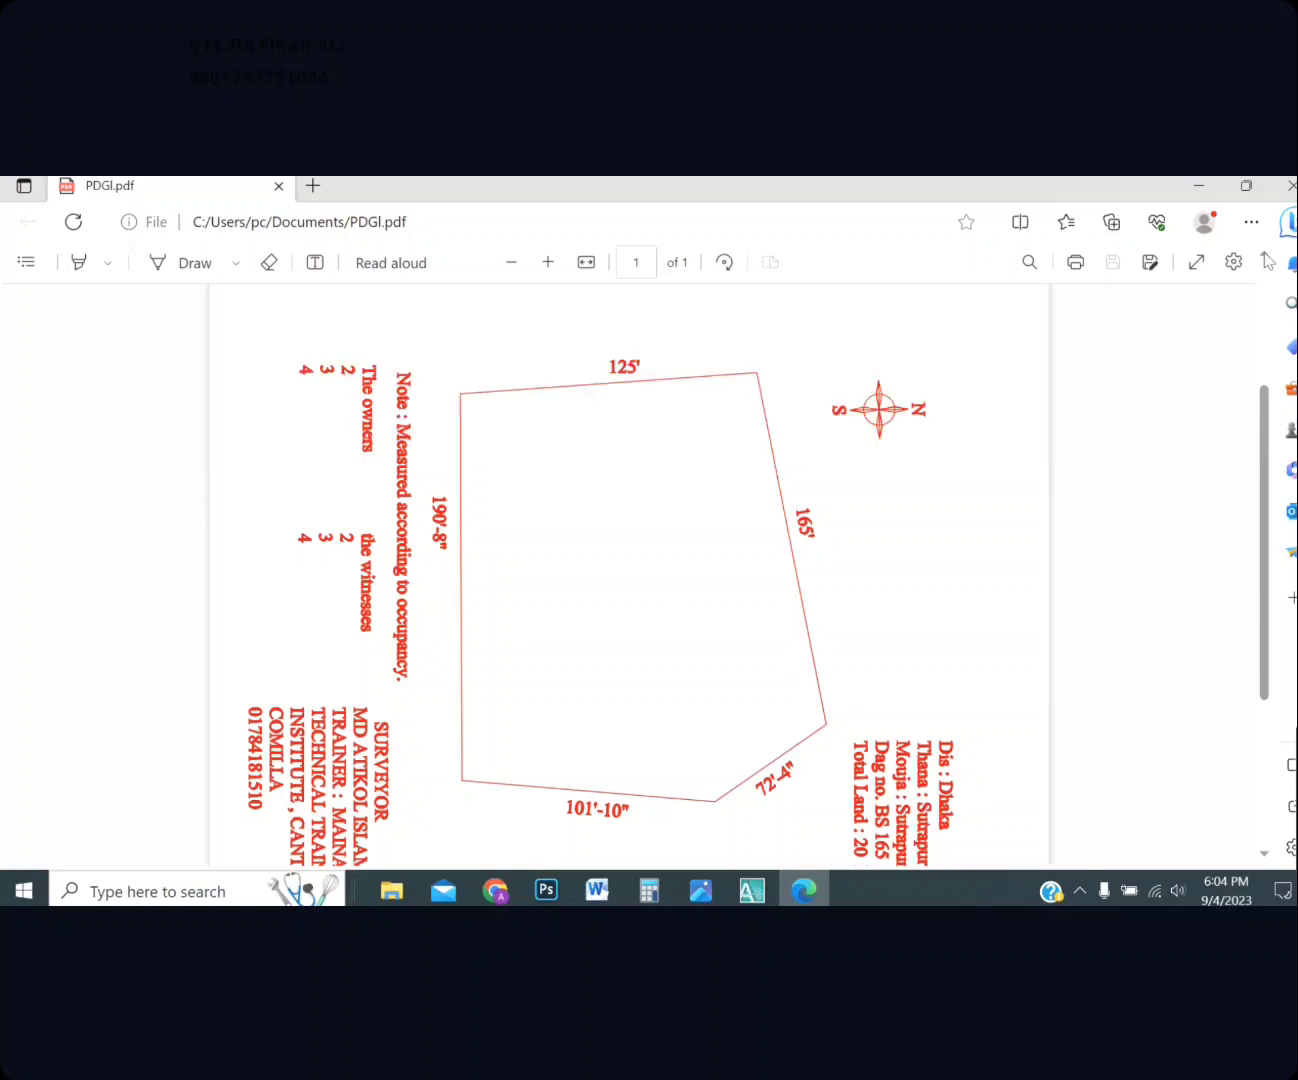
left_click(1286, 186)
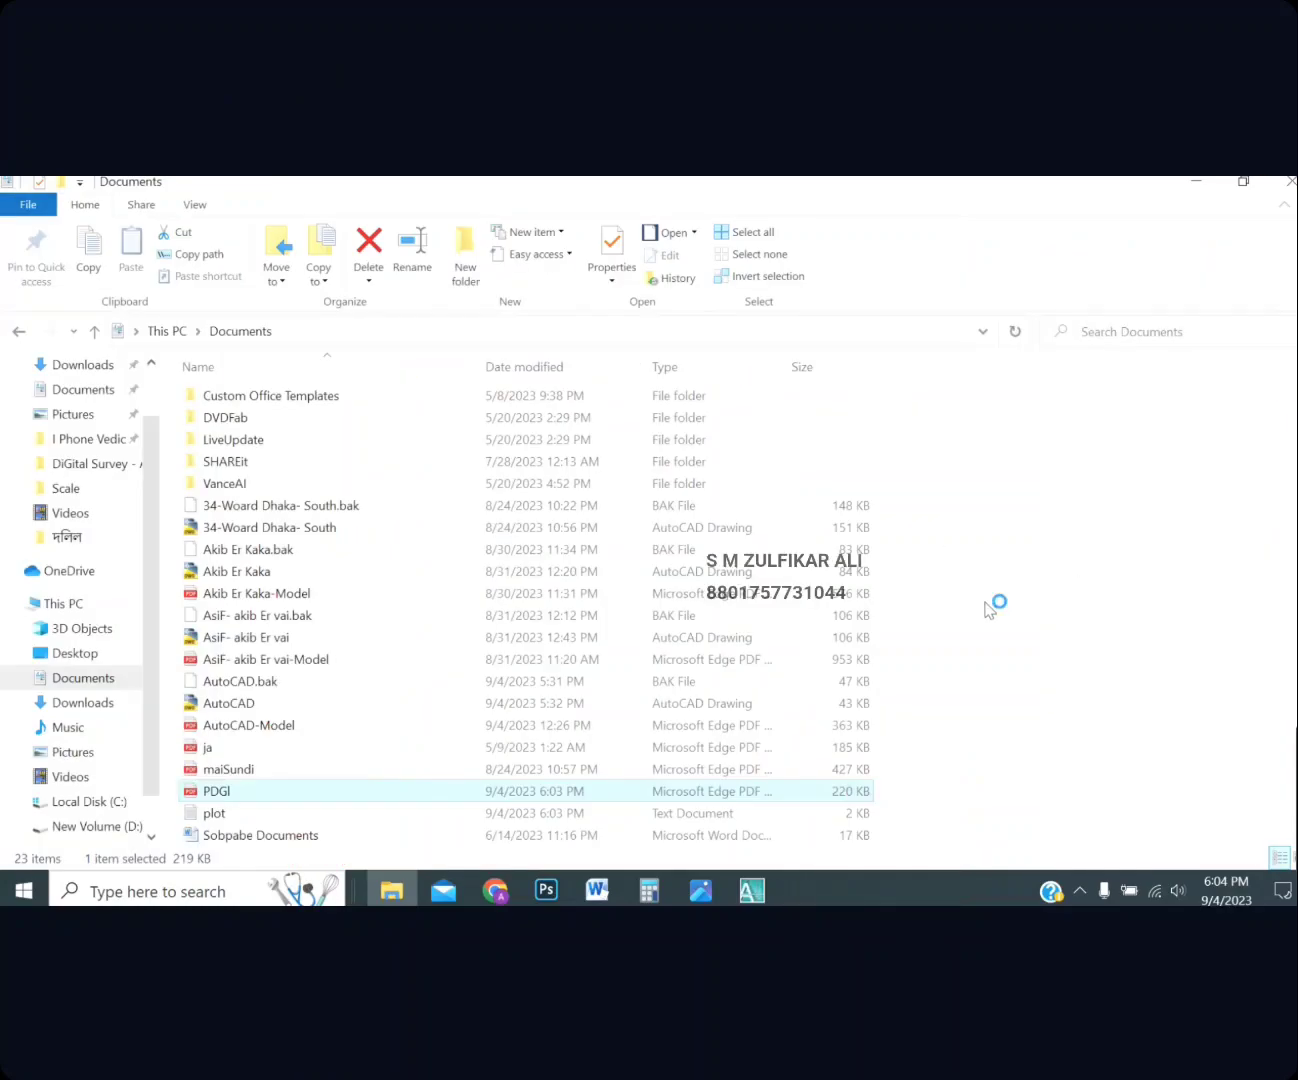
left_click(1289, 181)
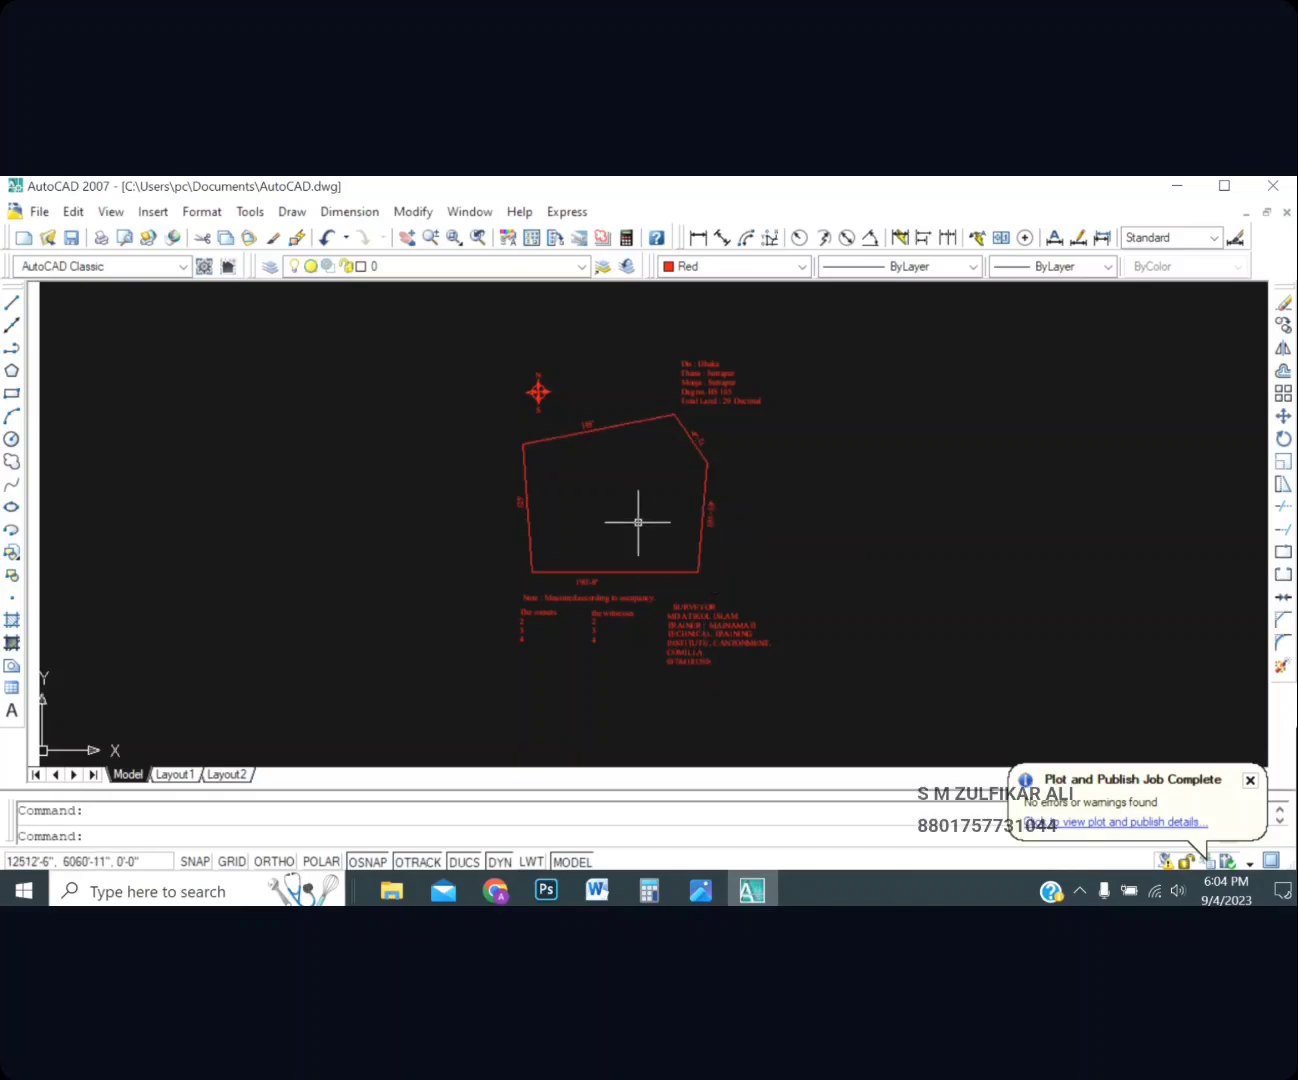
scroll(666, 492, "up", 3)
scroll(656, 503, "down", 3)
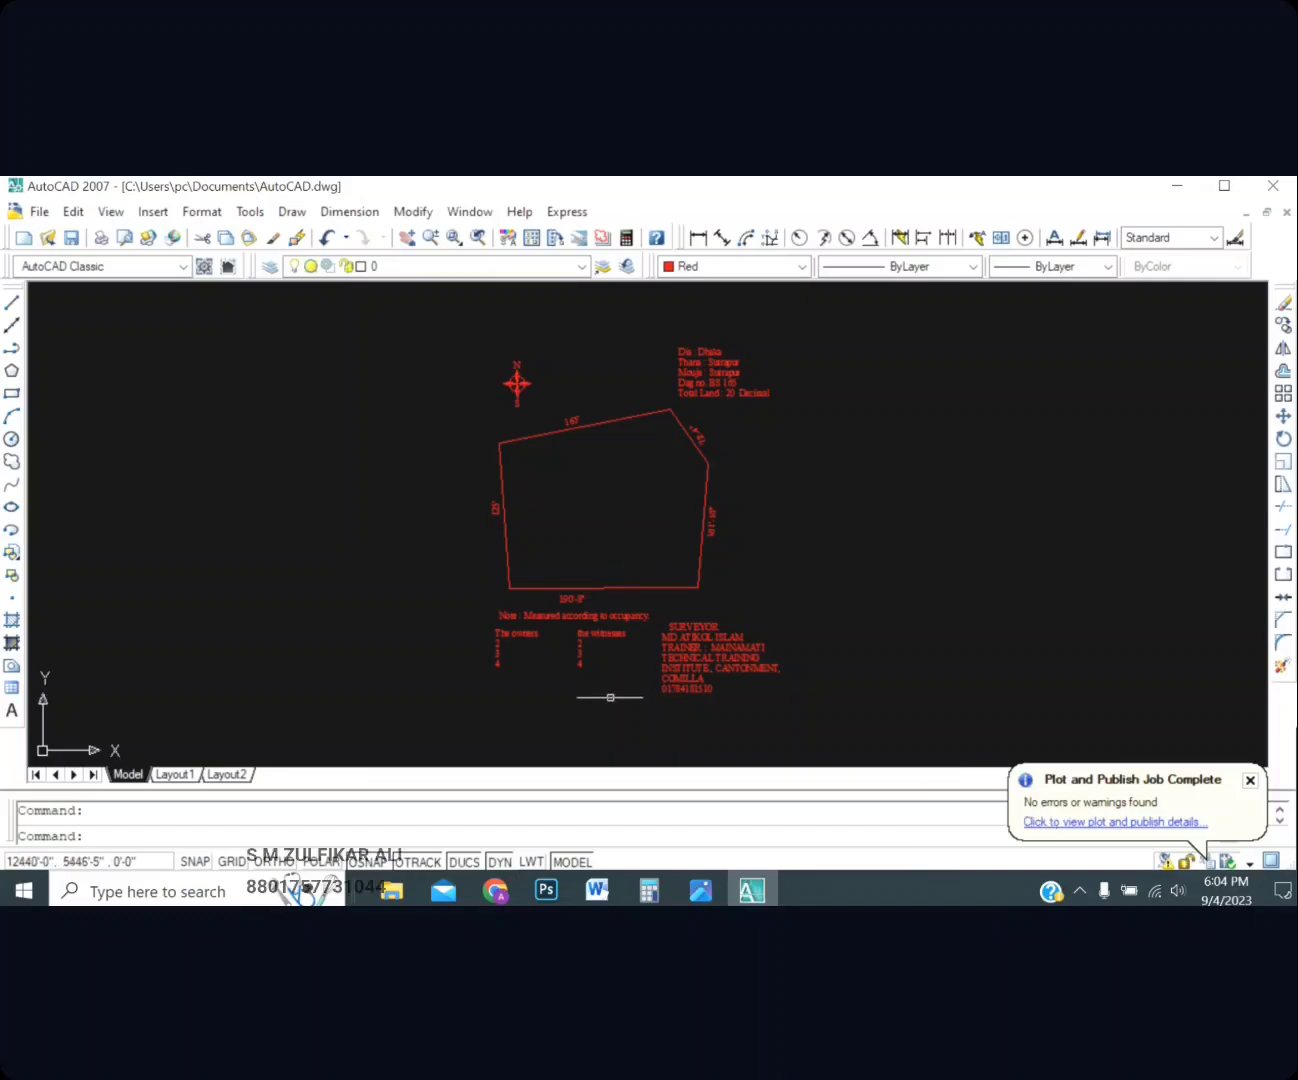
Switch to Photoshop and hide both AutoCAD-Model layers, leaving only the white Background layer shown
left_click(546, 890)
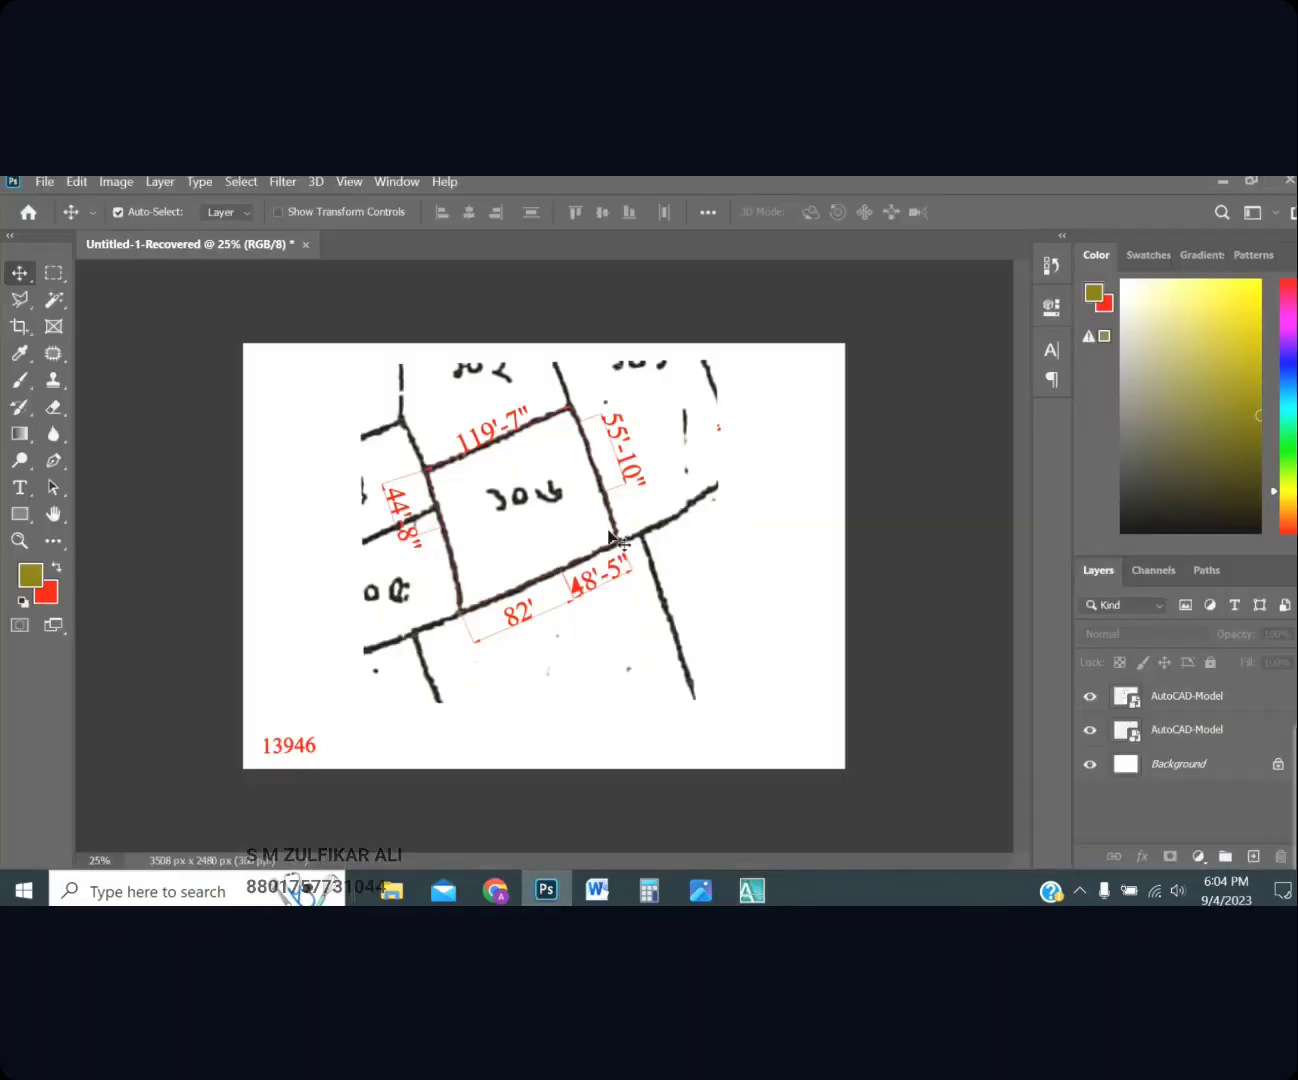
left_click(569, 510)
left_click_drag(570, 512, 606, 551)
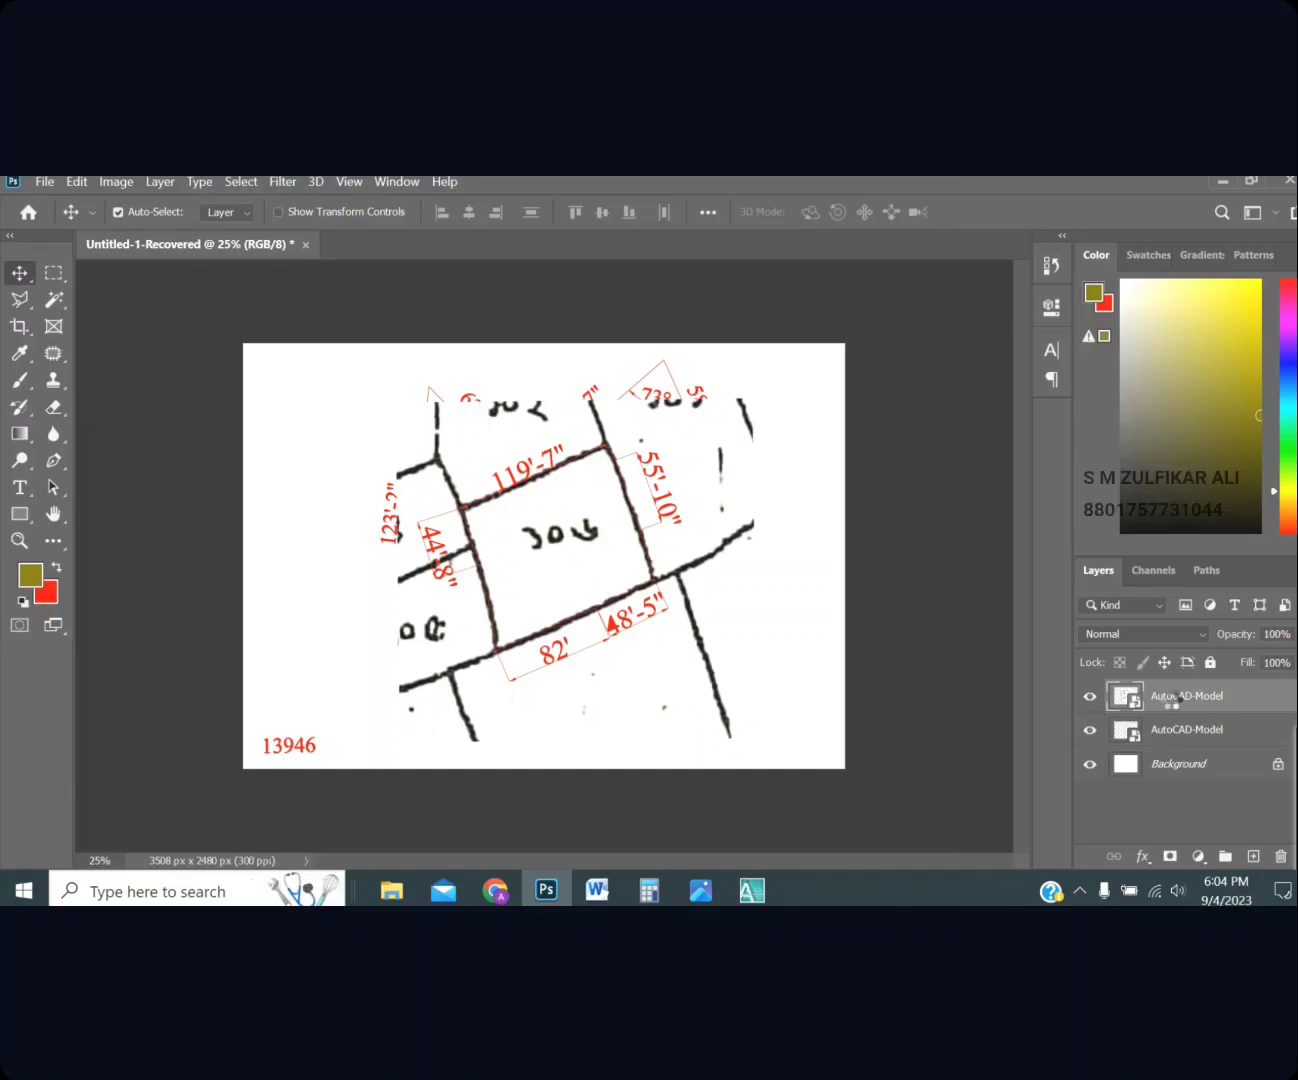
left_click(1115, 703)
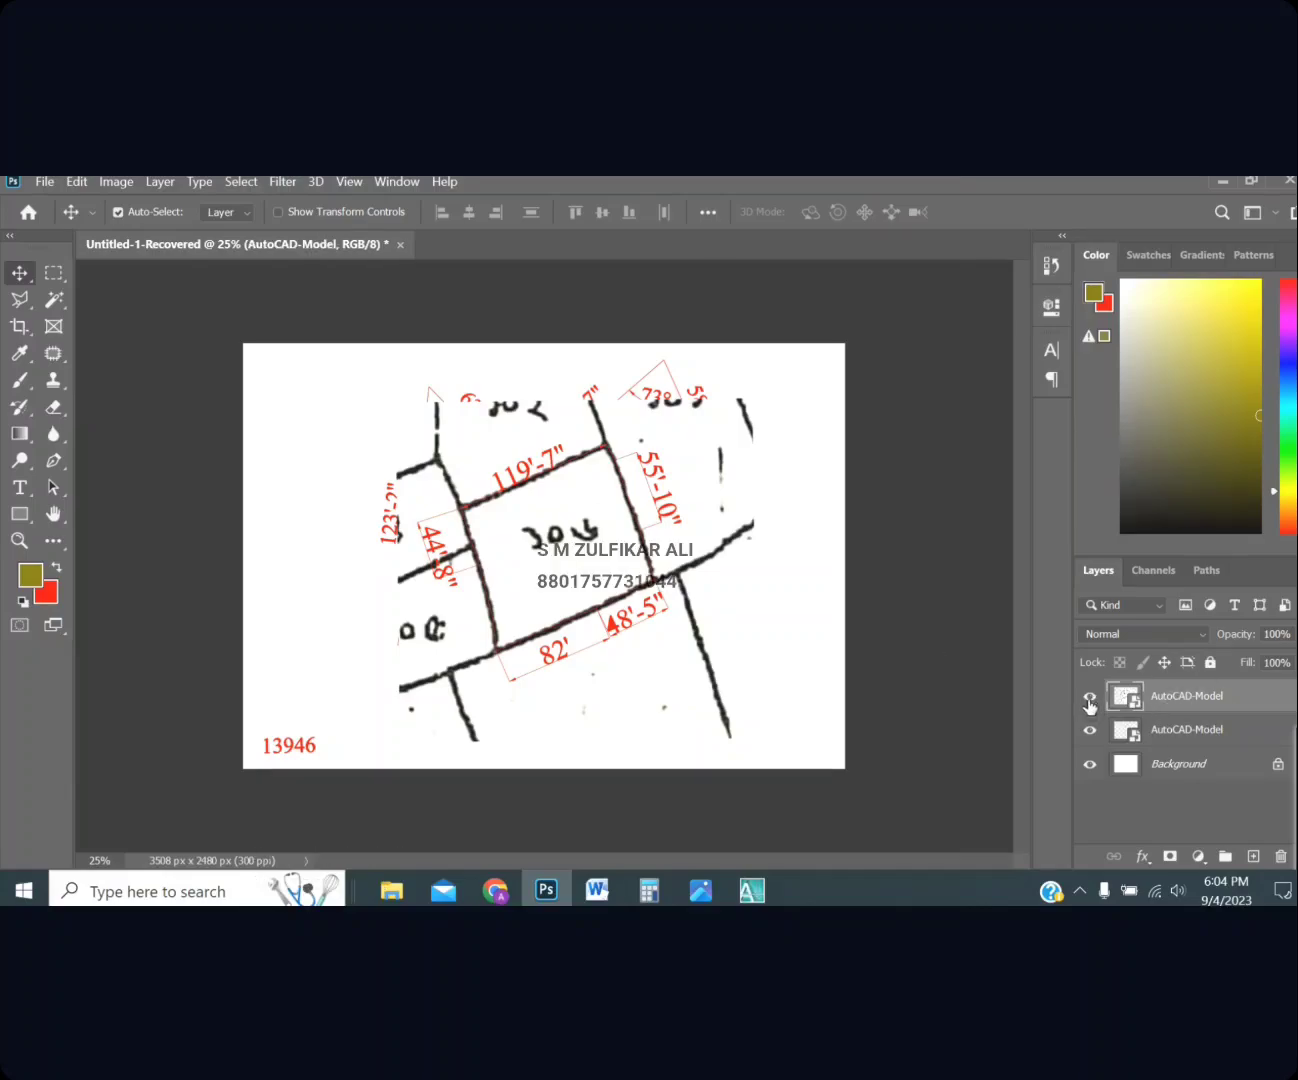
left_click(1090, 704)
left_click(1089, 731)
left_click(1089, 732)
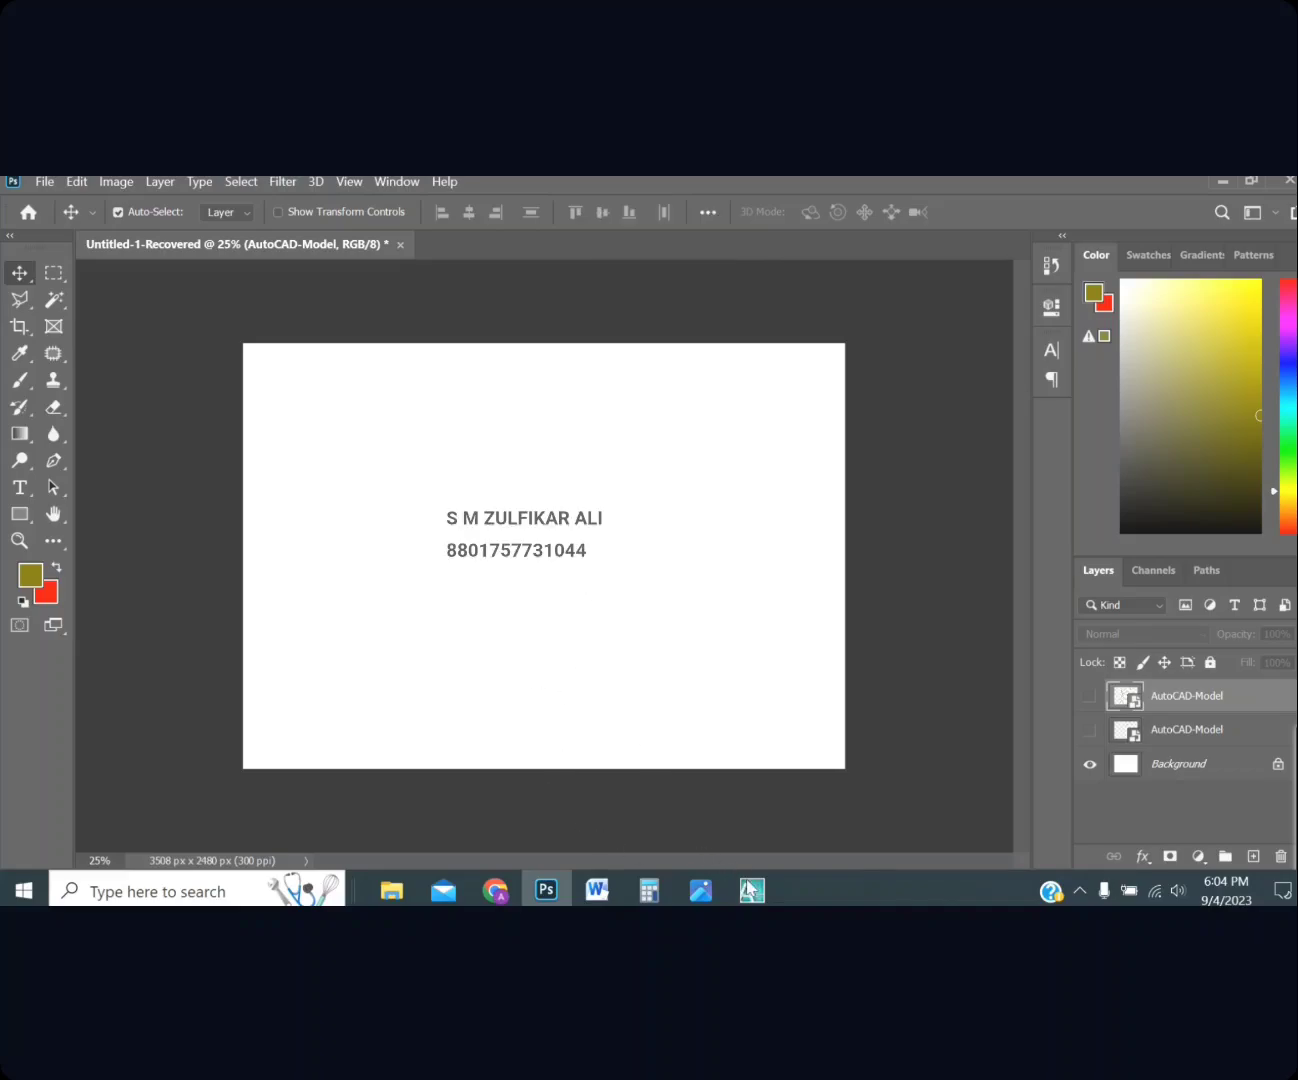
left_click(503, 561)
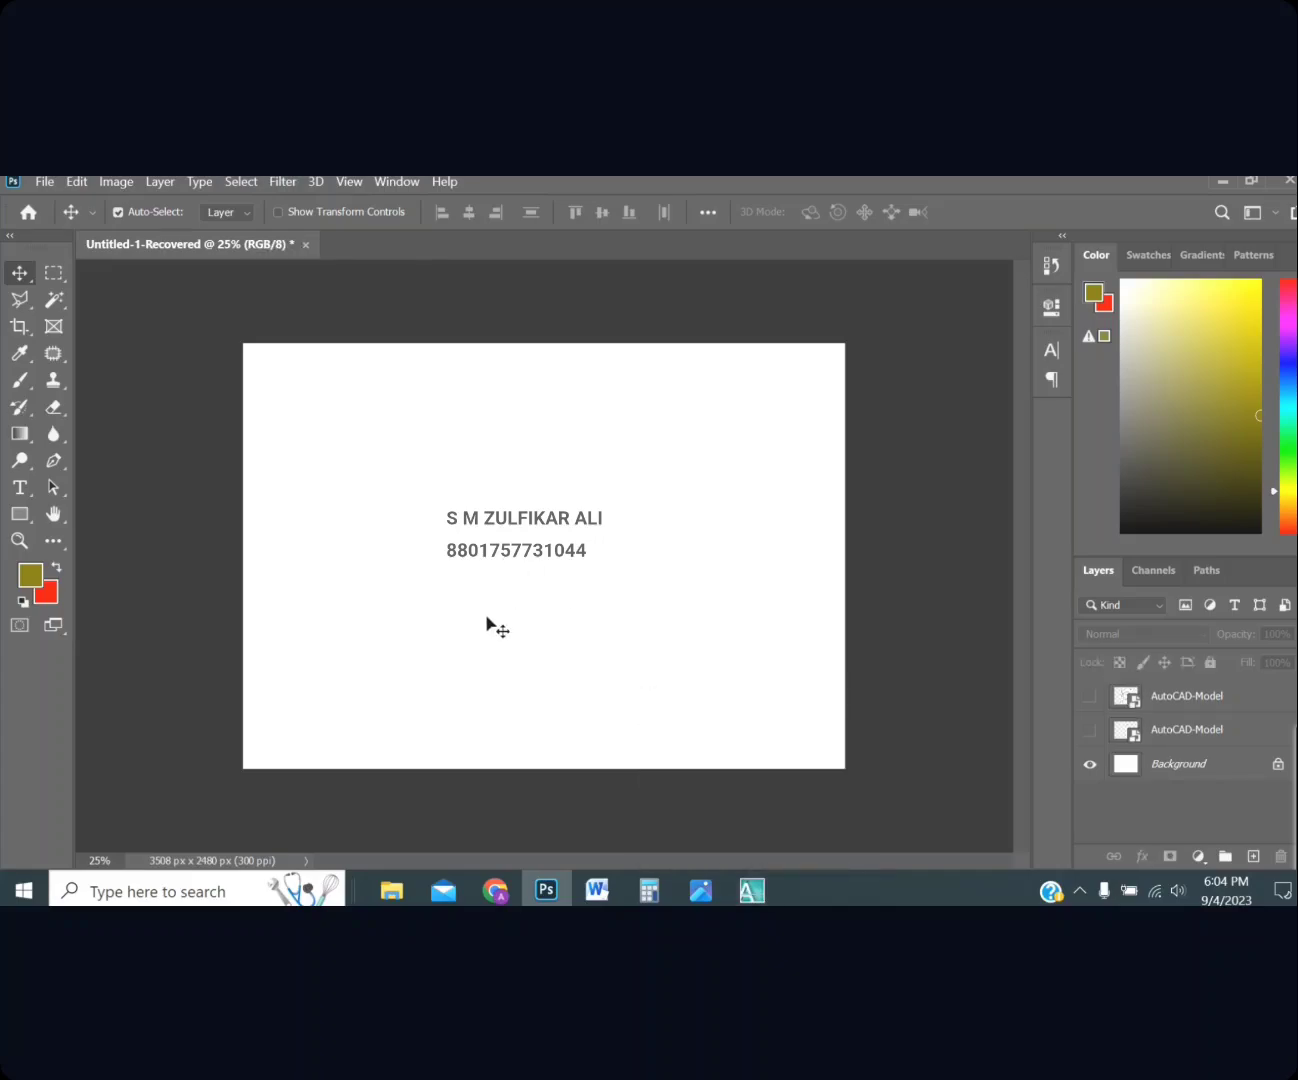
Place page 1 of the PDGI PDF from File Explorer's recent files into the Photoshop document as a smart object, cropped to its bounding box
left_click(395, 894)
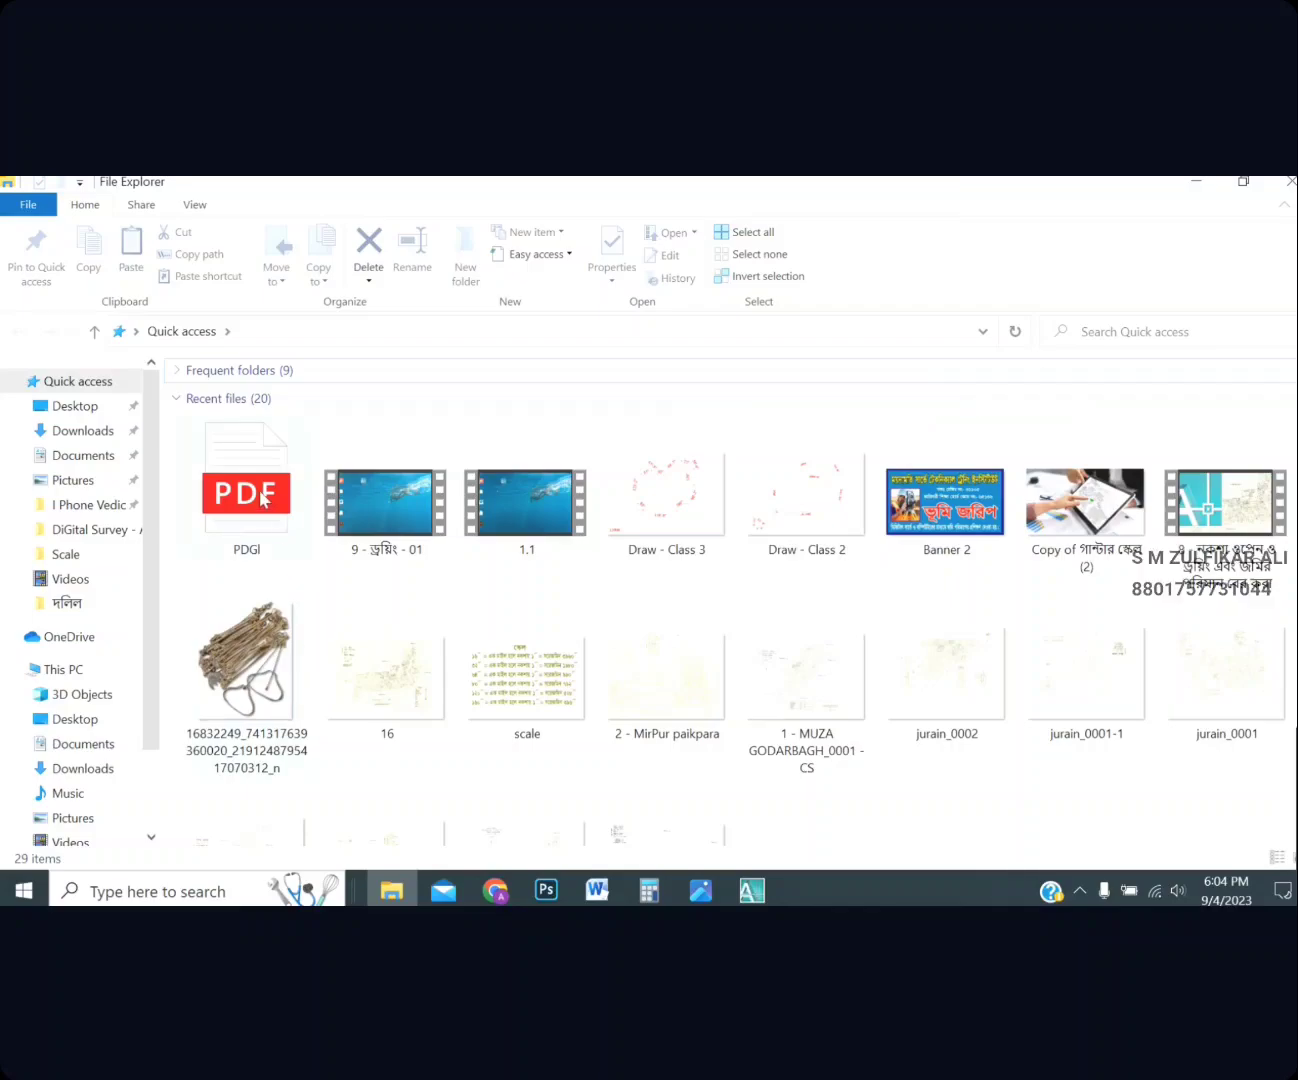
left_click_drag(250, 495, 478, 631)
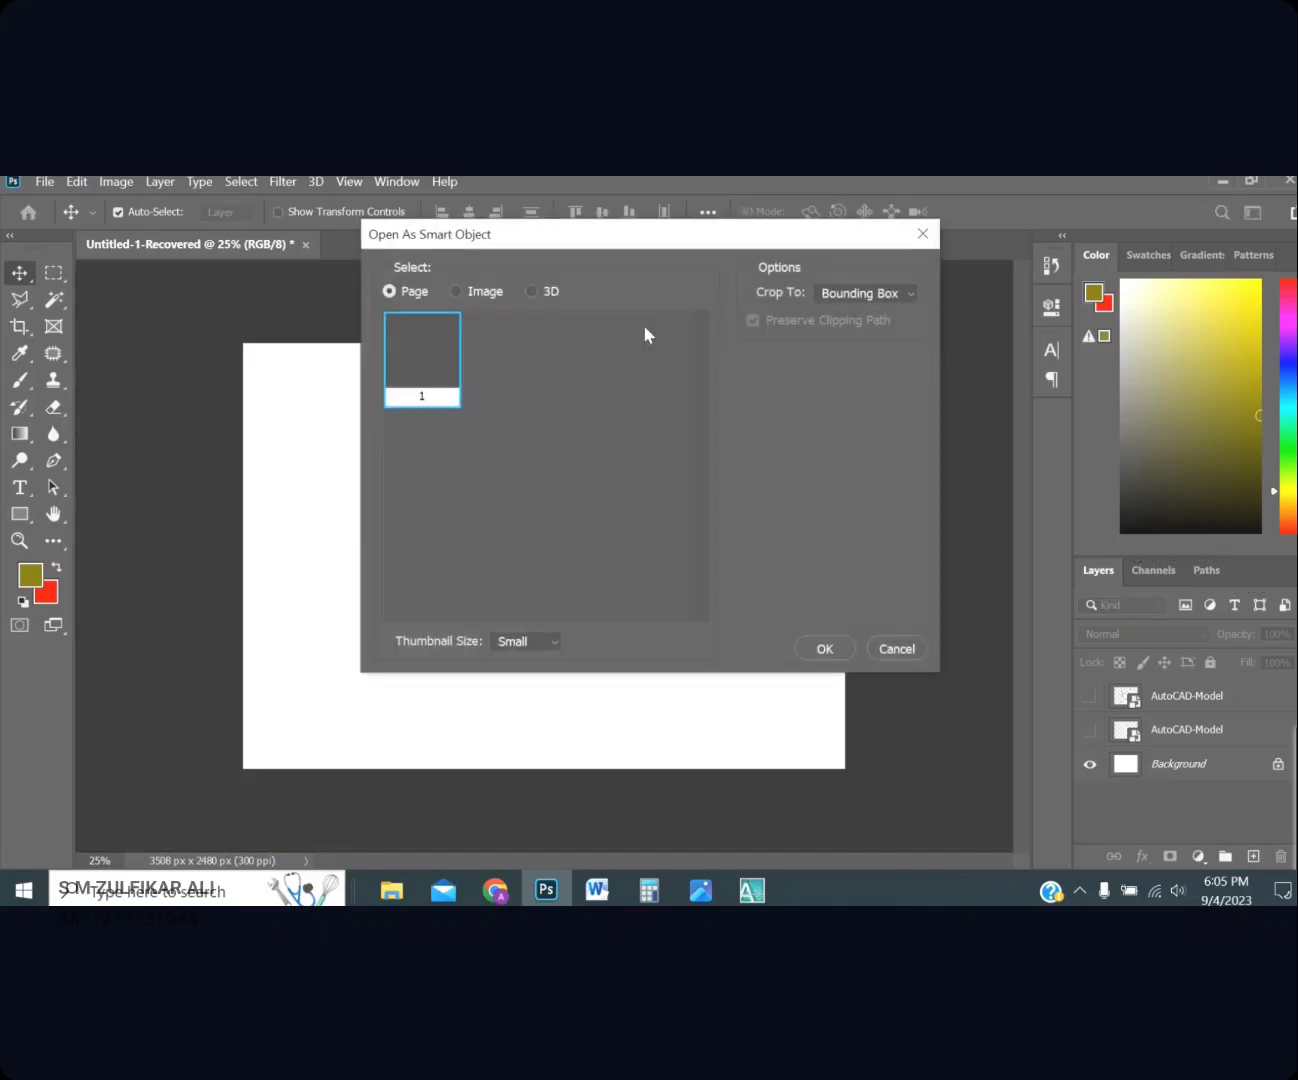
left_click(825, 649)
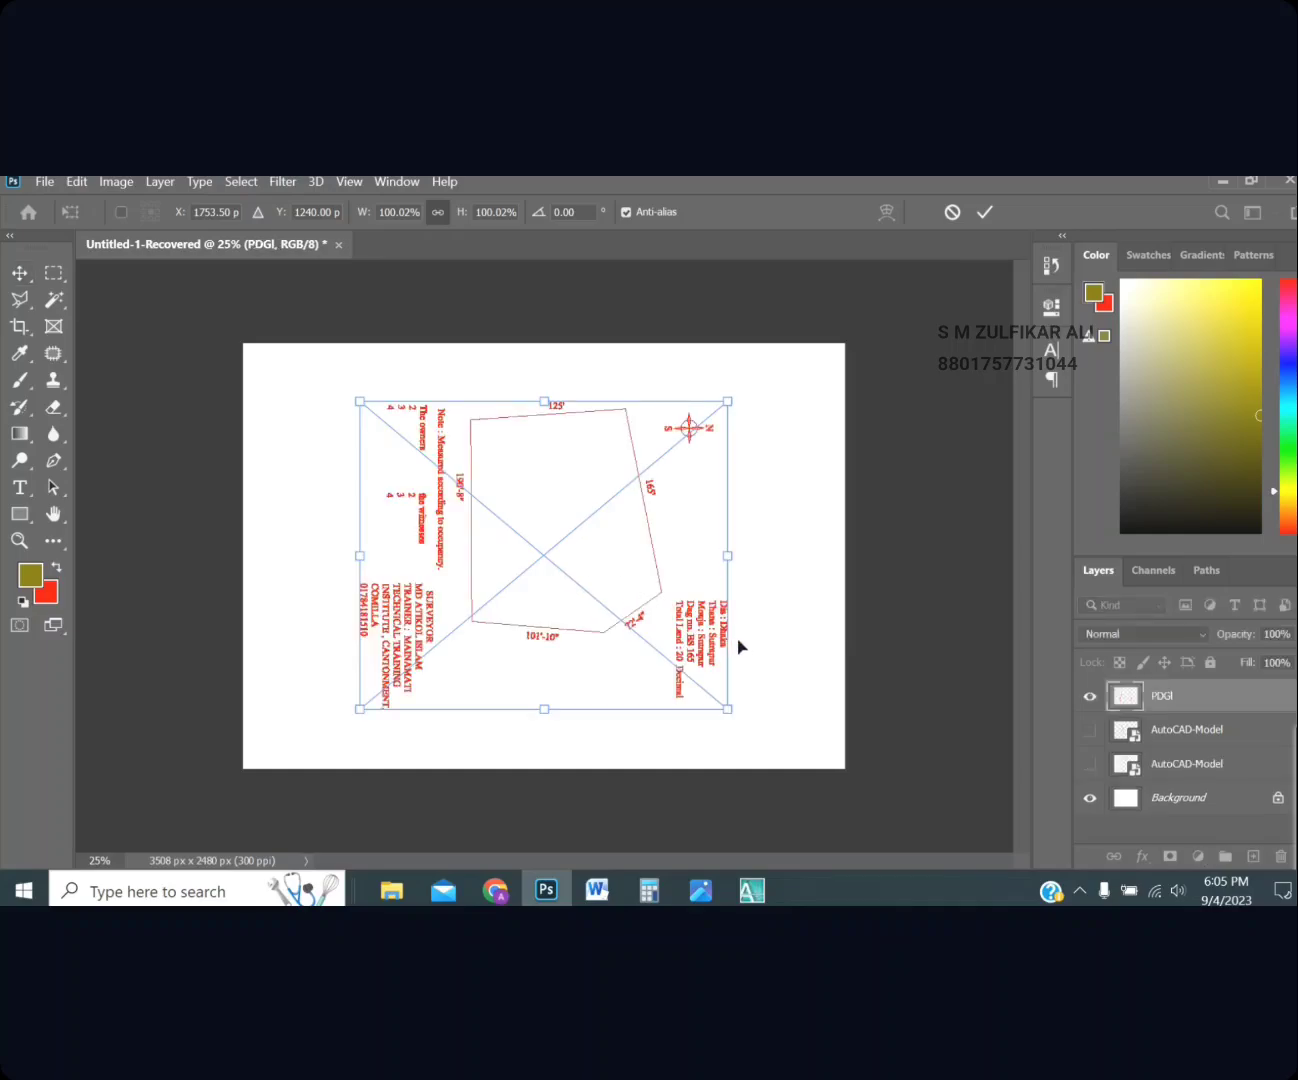
Rotate the placed PDGI drawing about -180° and enlarge it to about 129% so it nearly fills the canvas height
left_click_drag(745, 708, 673, 453)
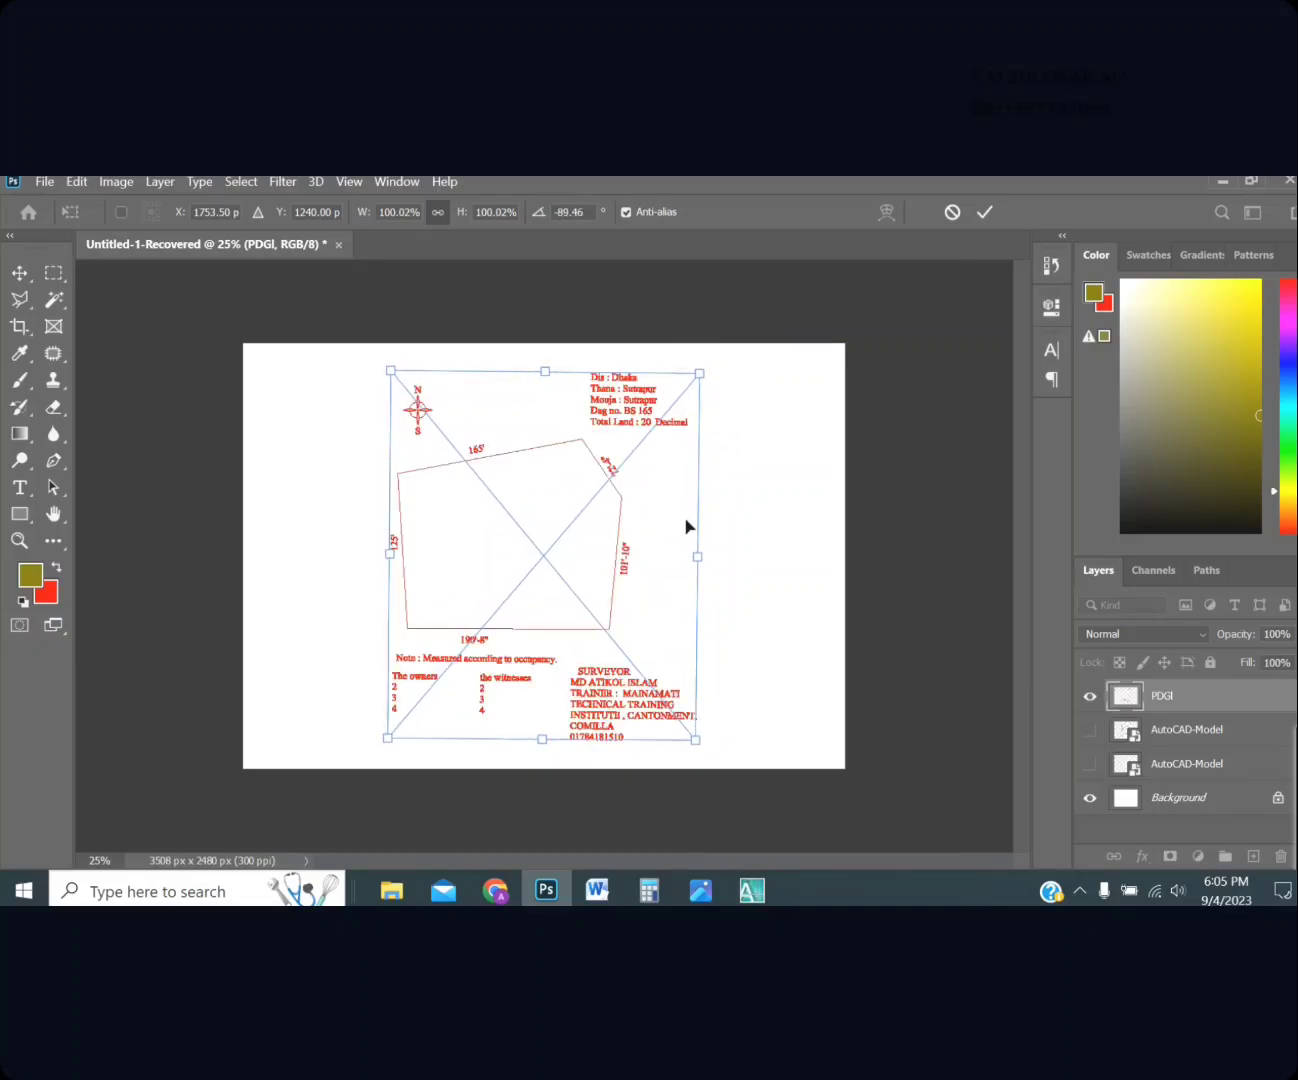
left_click_drag(758, 526, 497, 284)
left_click_drag(724, 368, 757, 355)
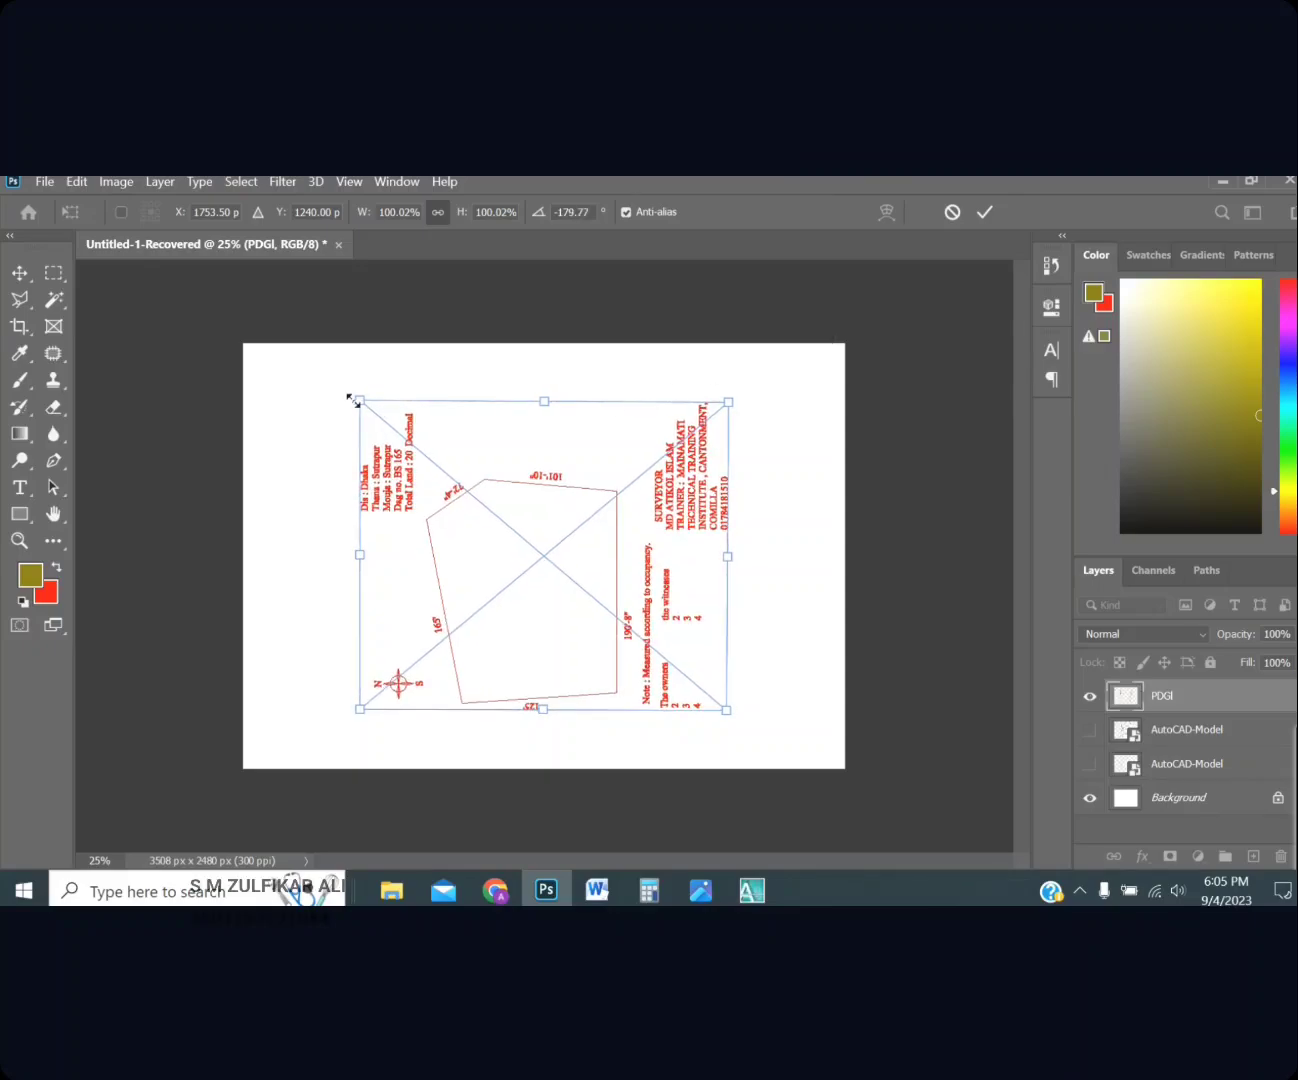
left_click_drag(345, 397, 278, 374)
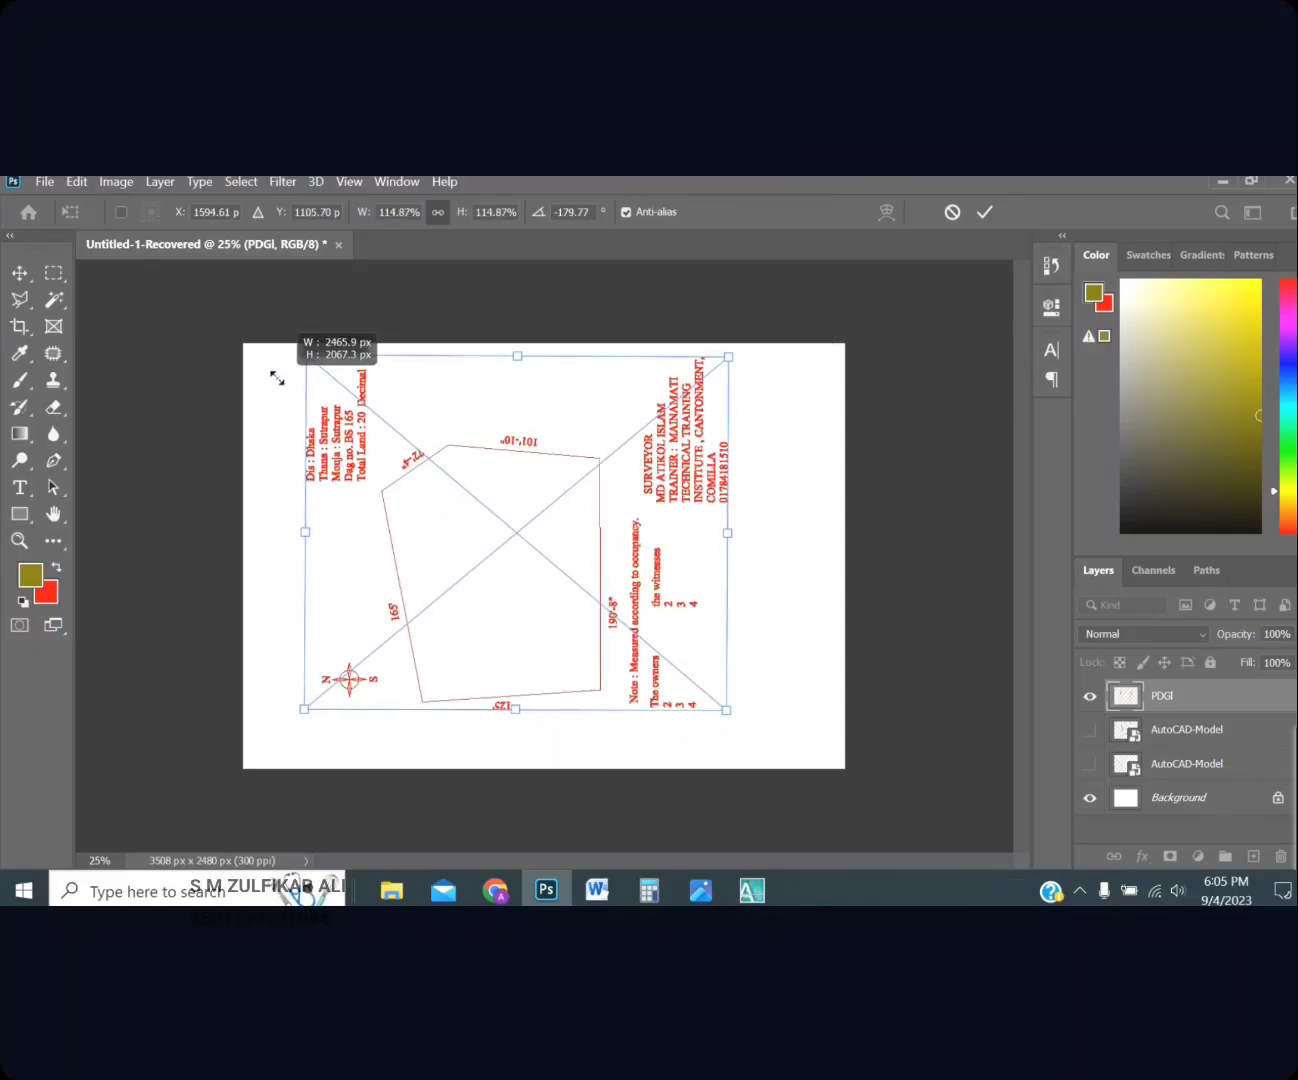
left_click_drag(740, 719, 791, 757)
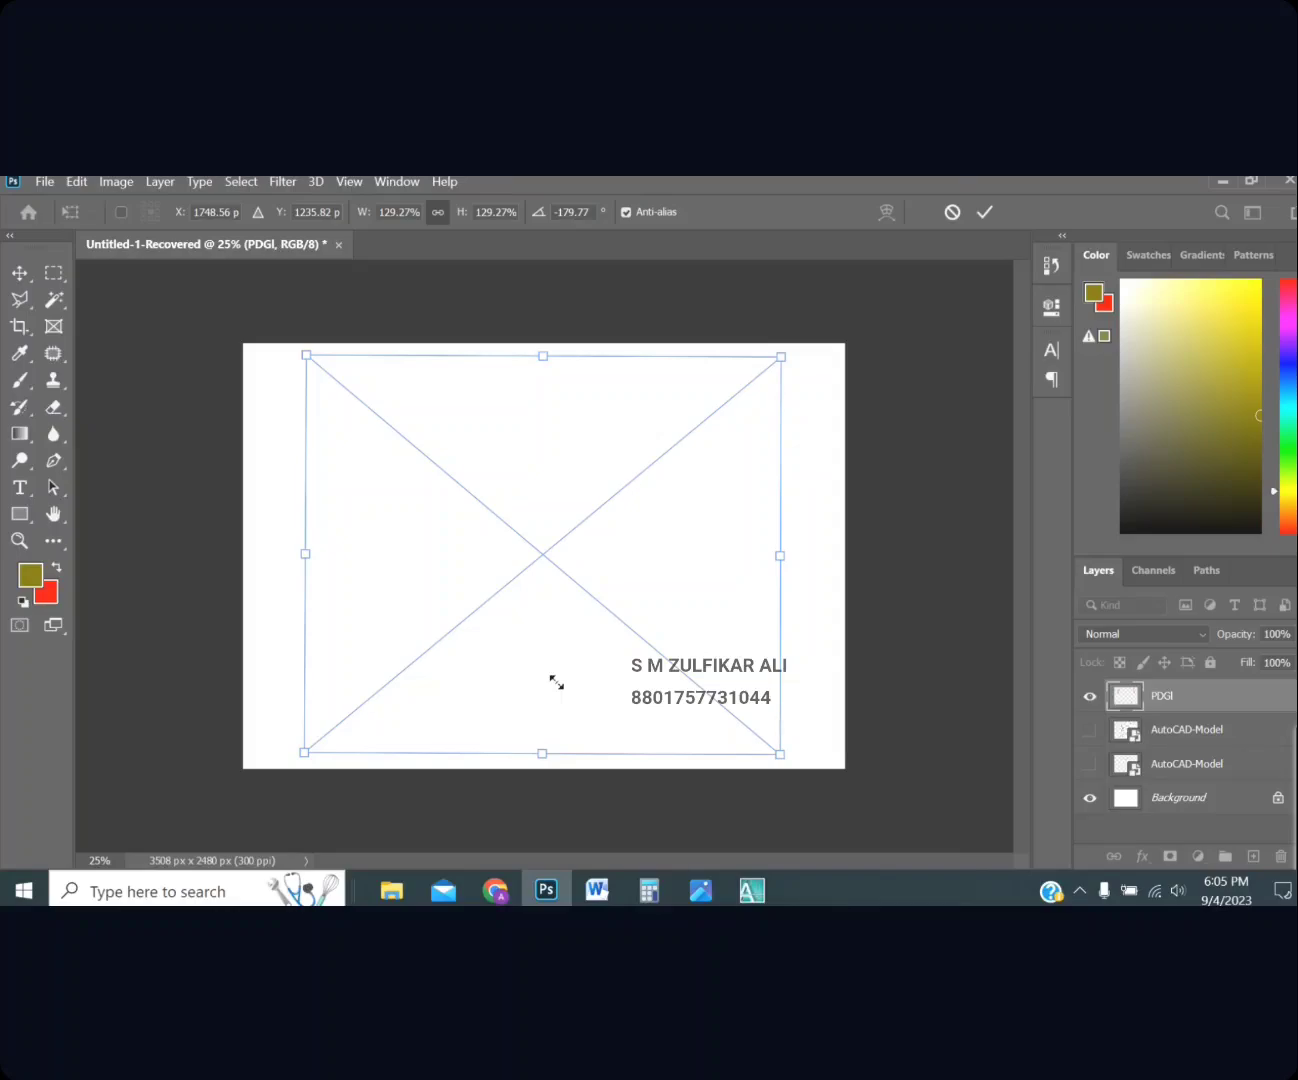
key("Return")
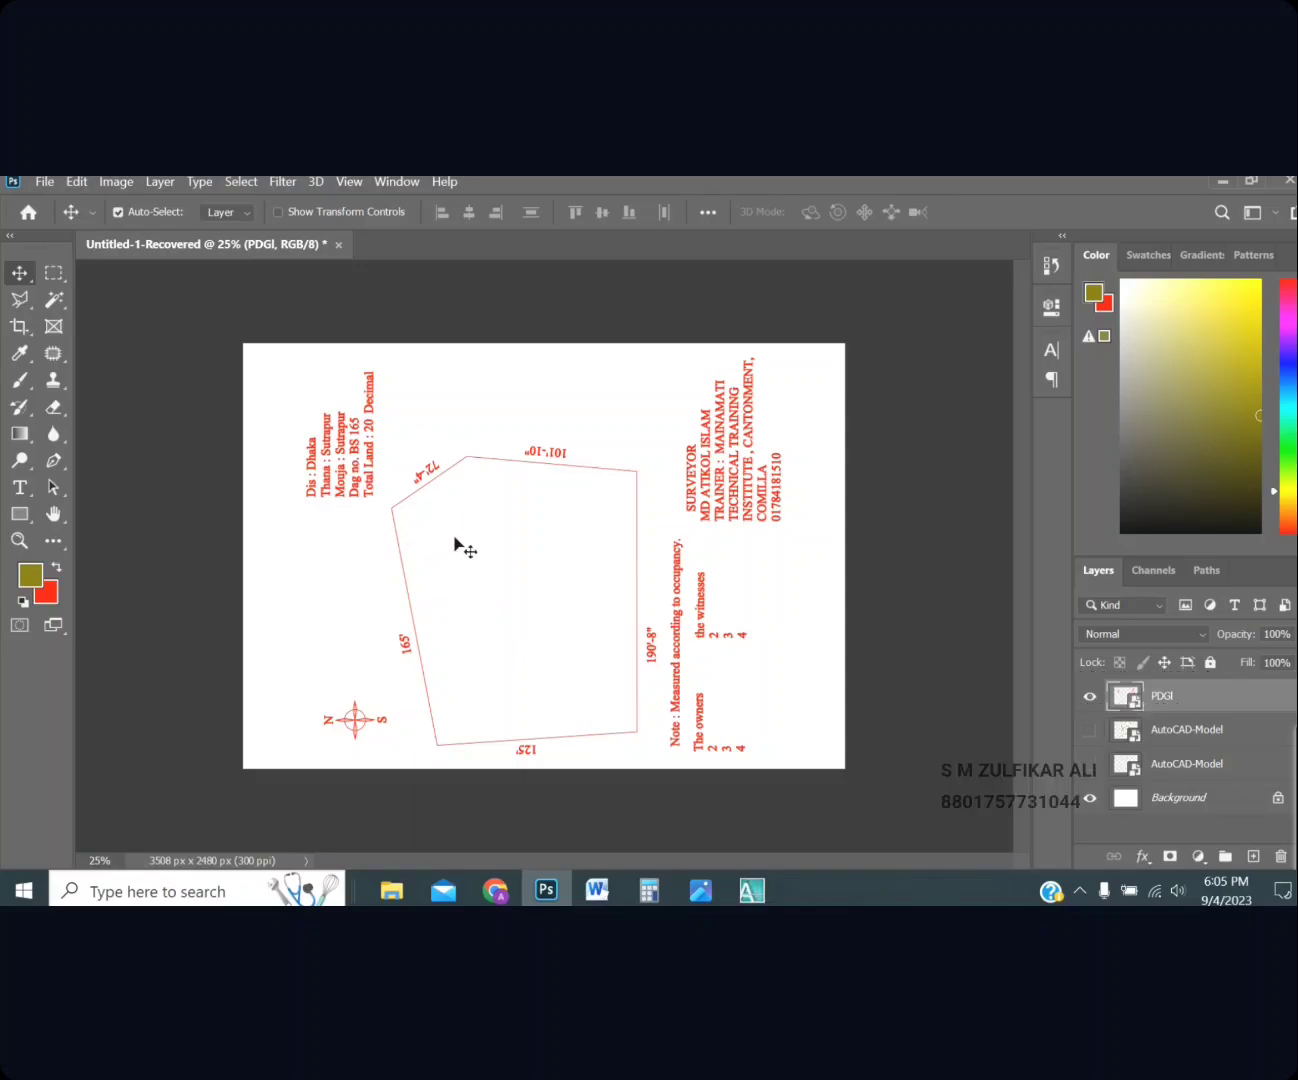
Save the document as a JPEG named 1111 in Downloads, with maximum quality 12 and the progressive format with 3 scans
left_click(45, 180)
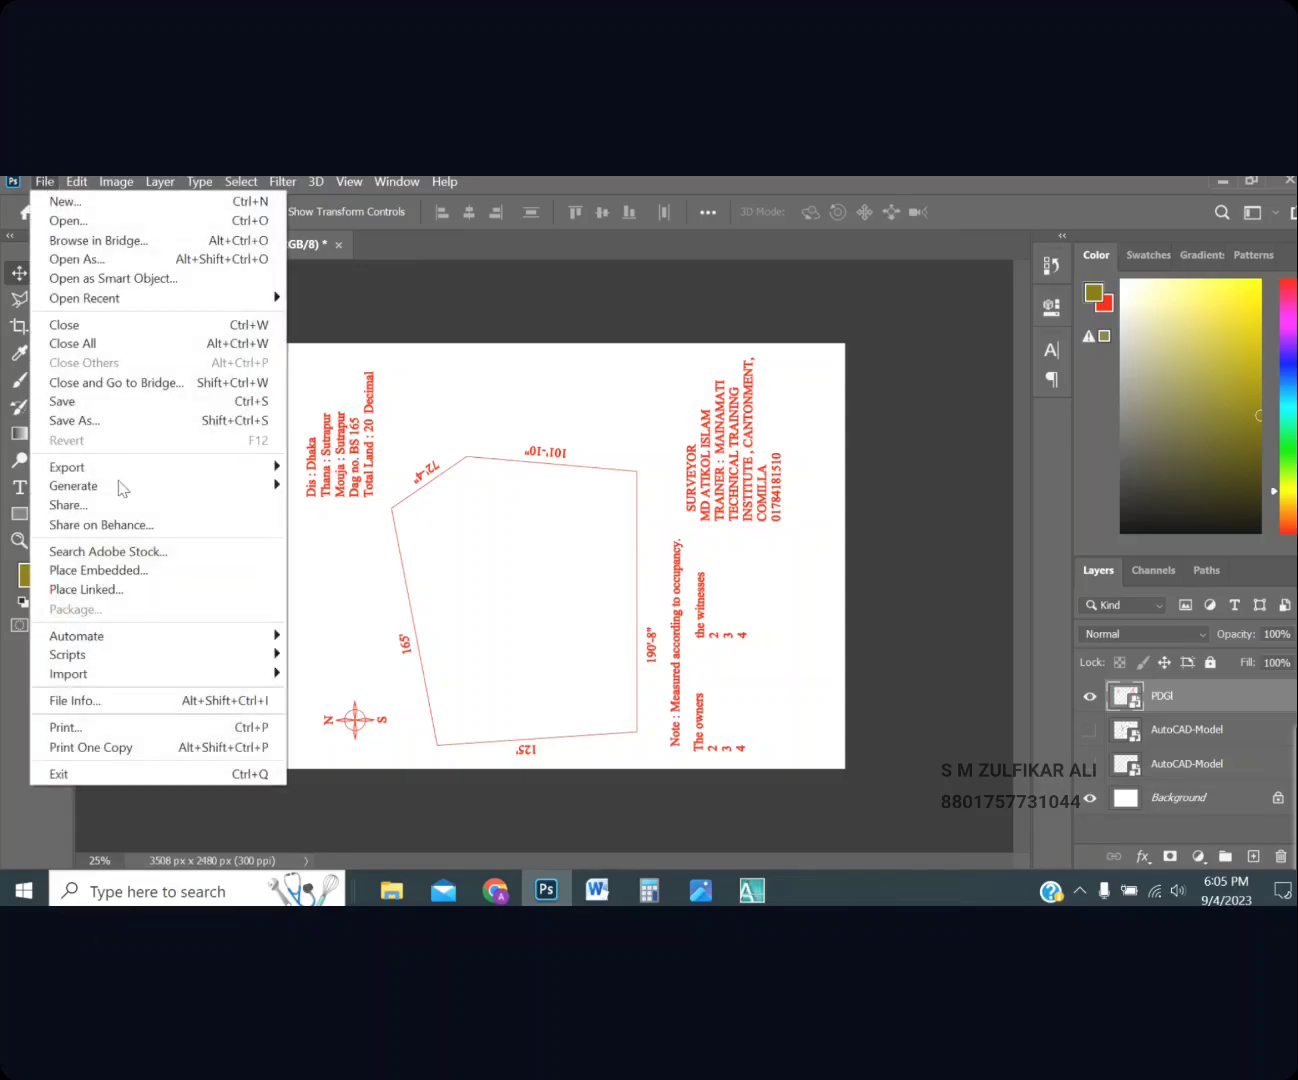
left_click(90, 421)
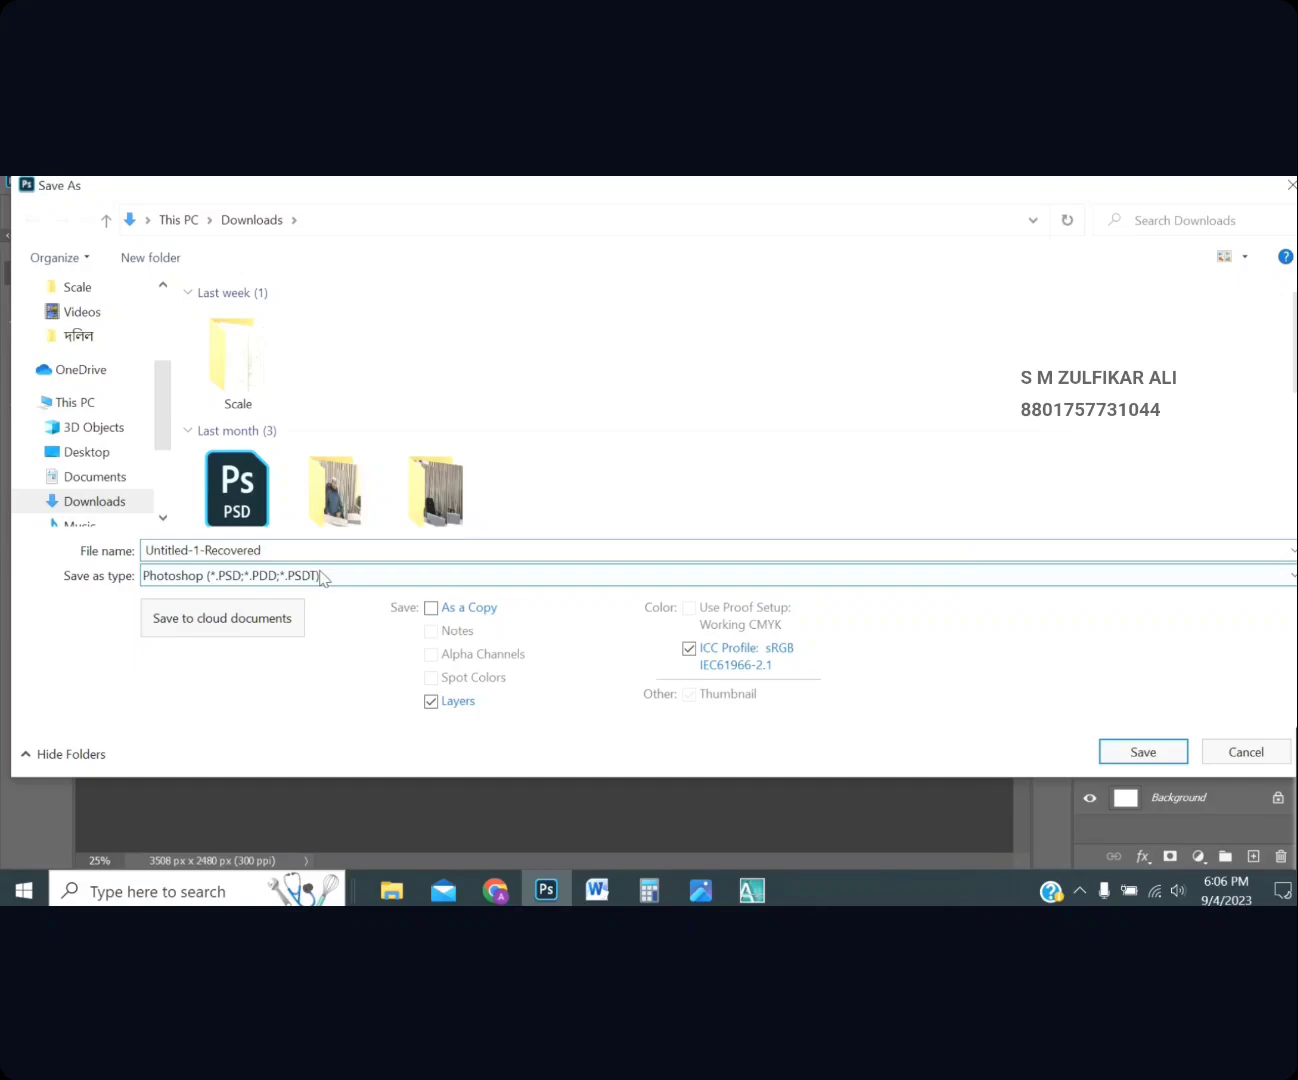
left_click(325, 576)
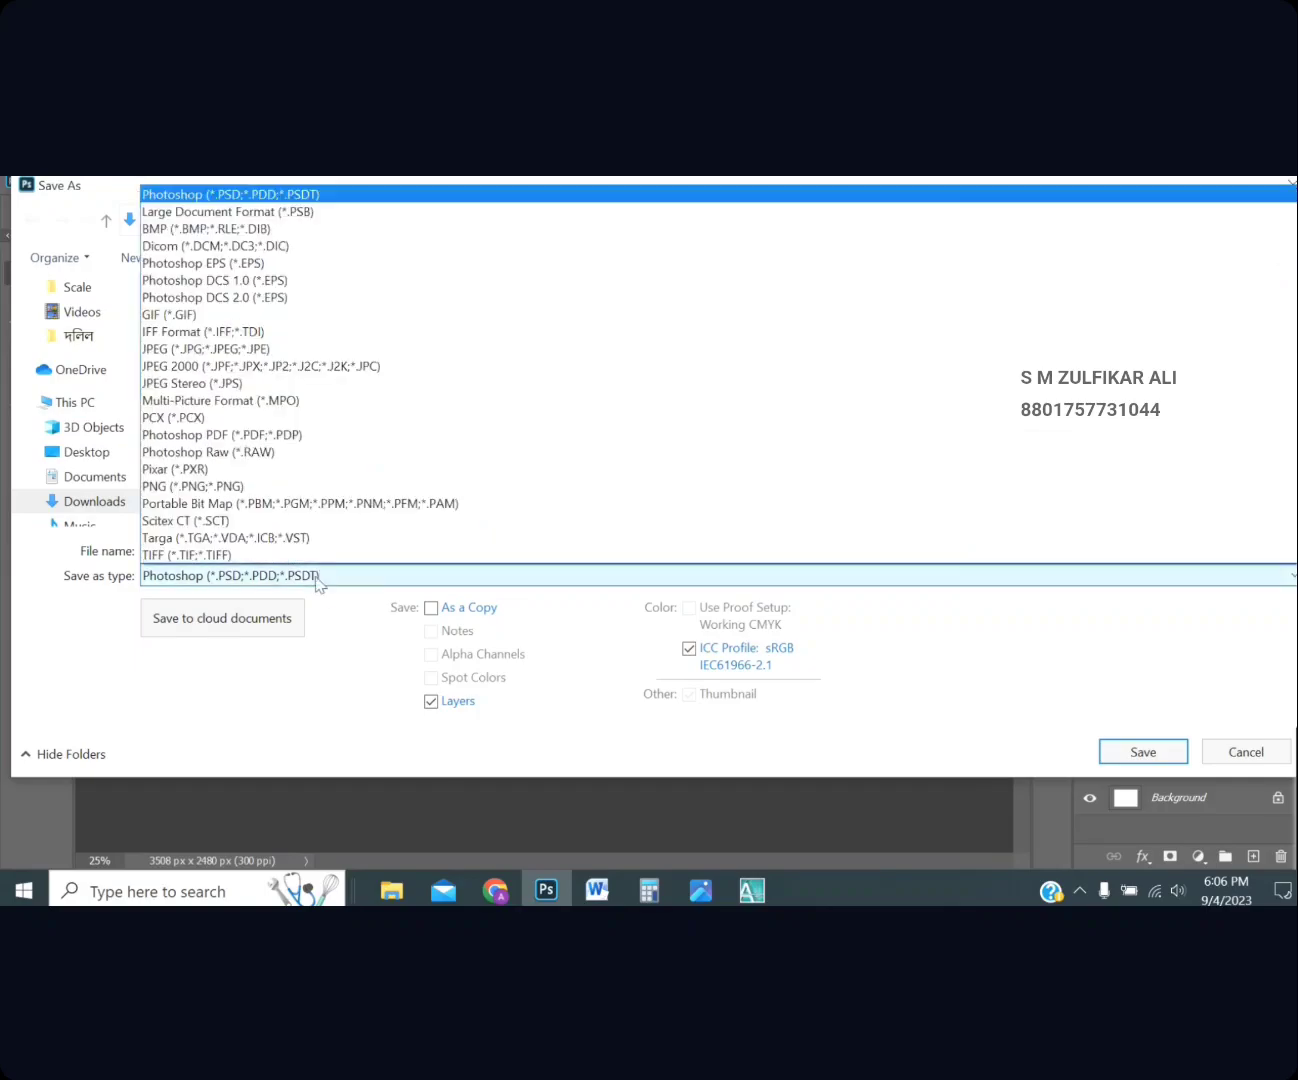
left_click(268, 349)
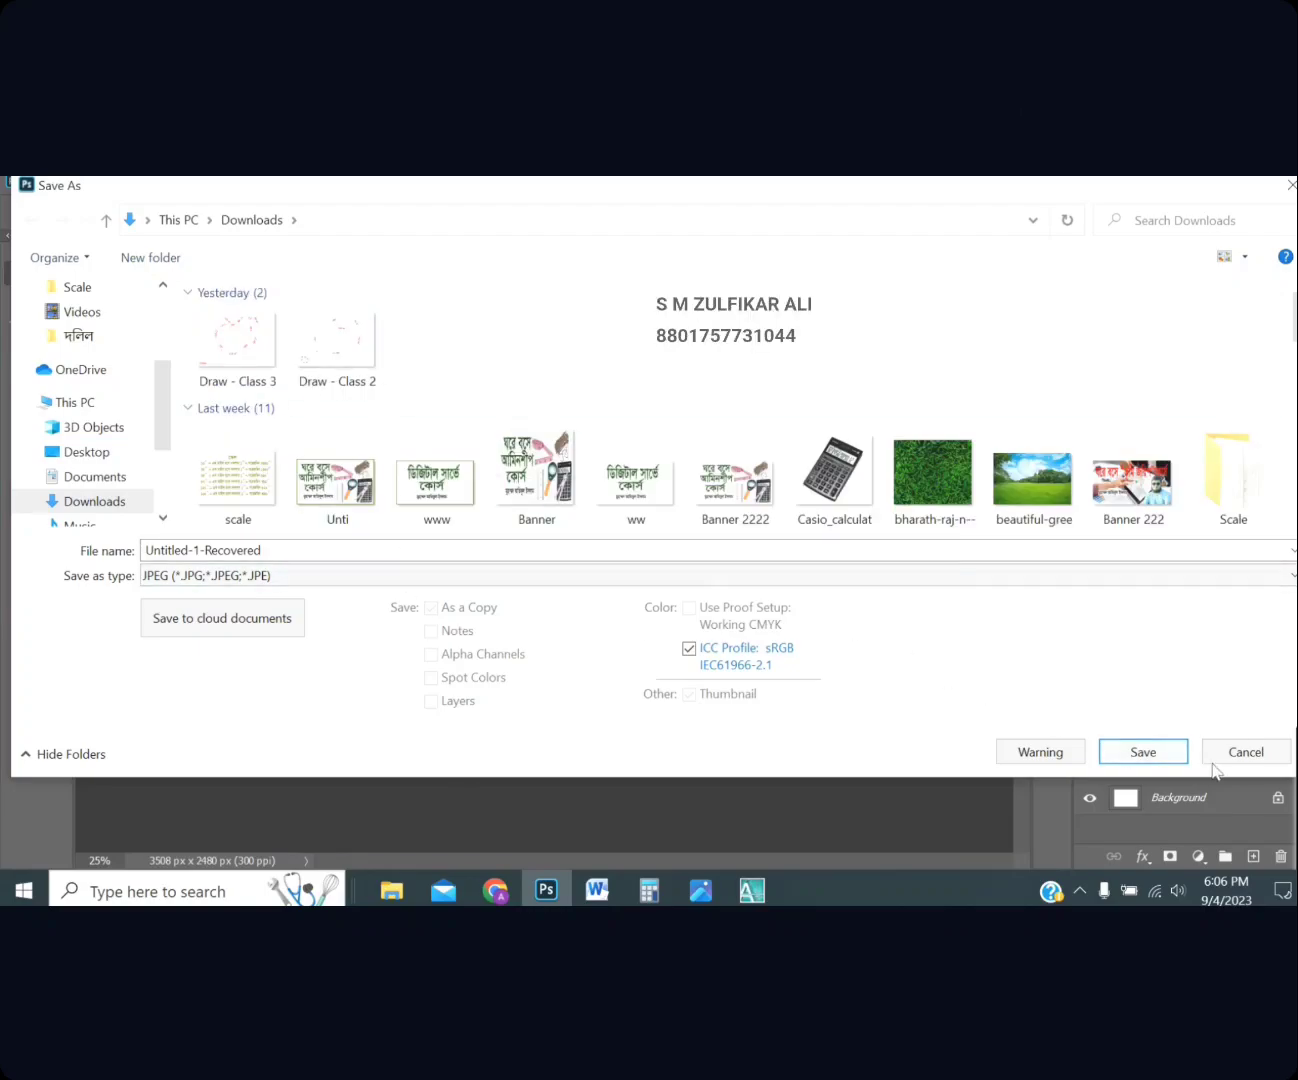
left_click(281, 545)
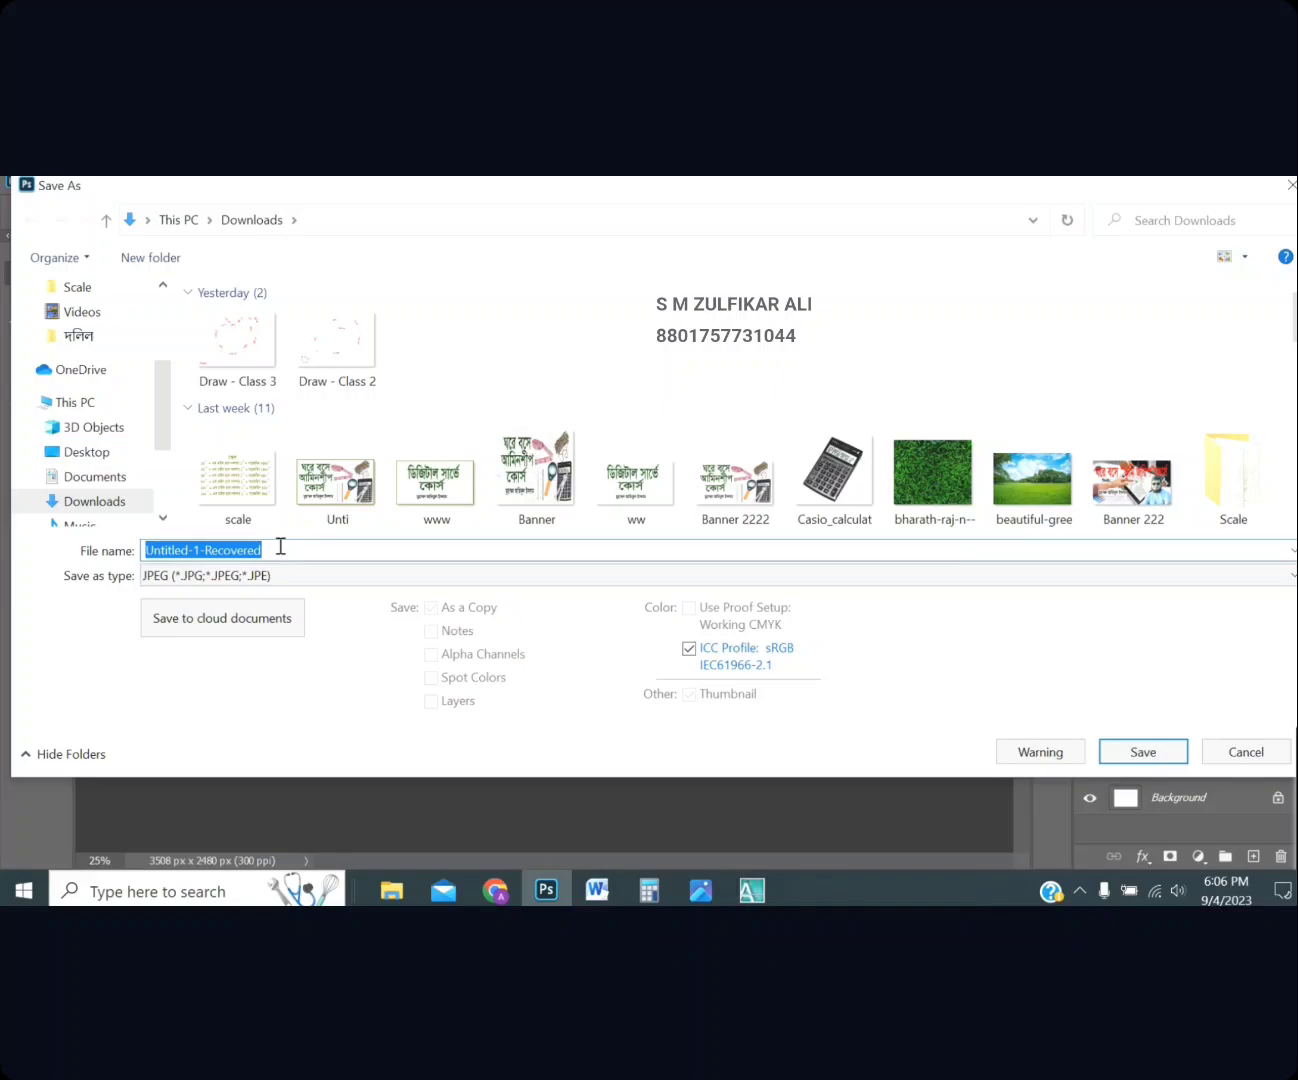
type("1111")
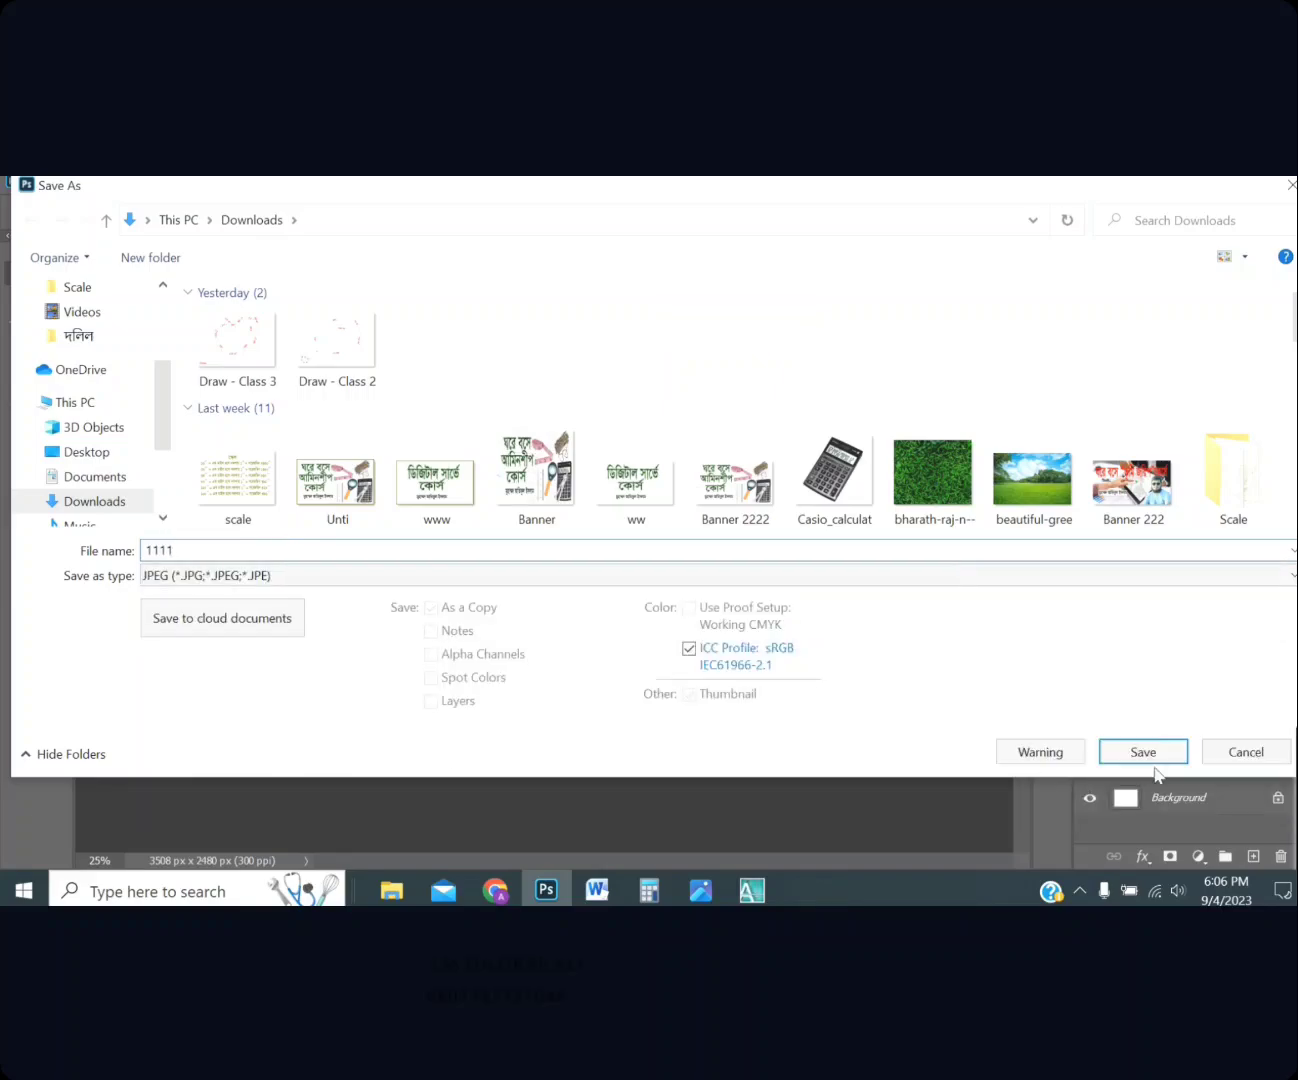
left_click(1144, 752)
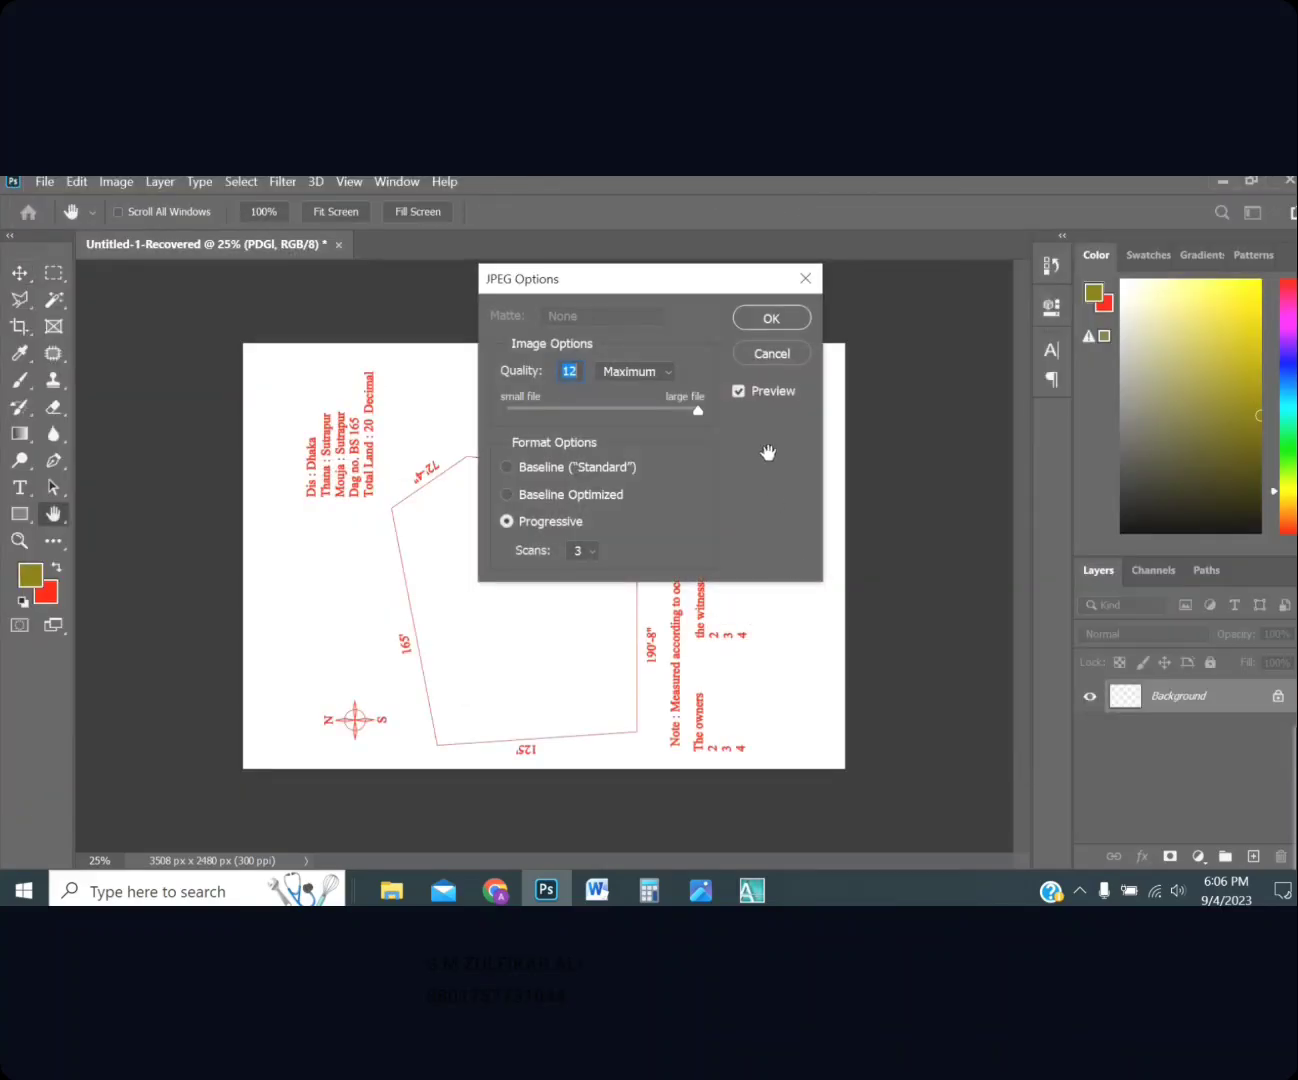
left_click(774, 321)
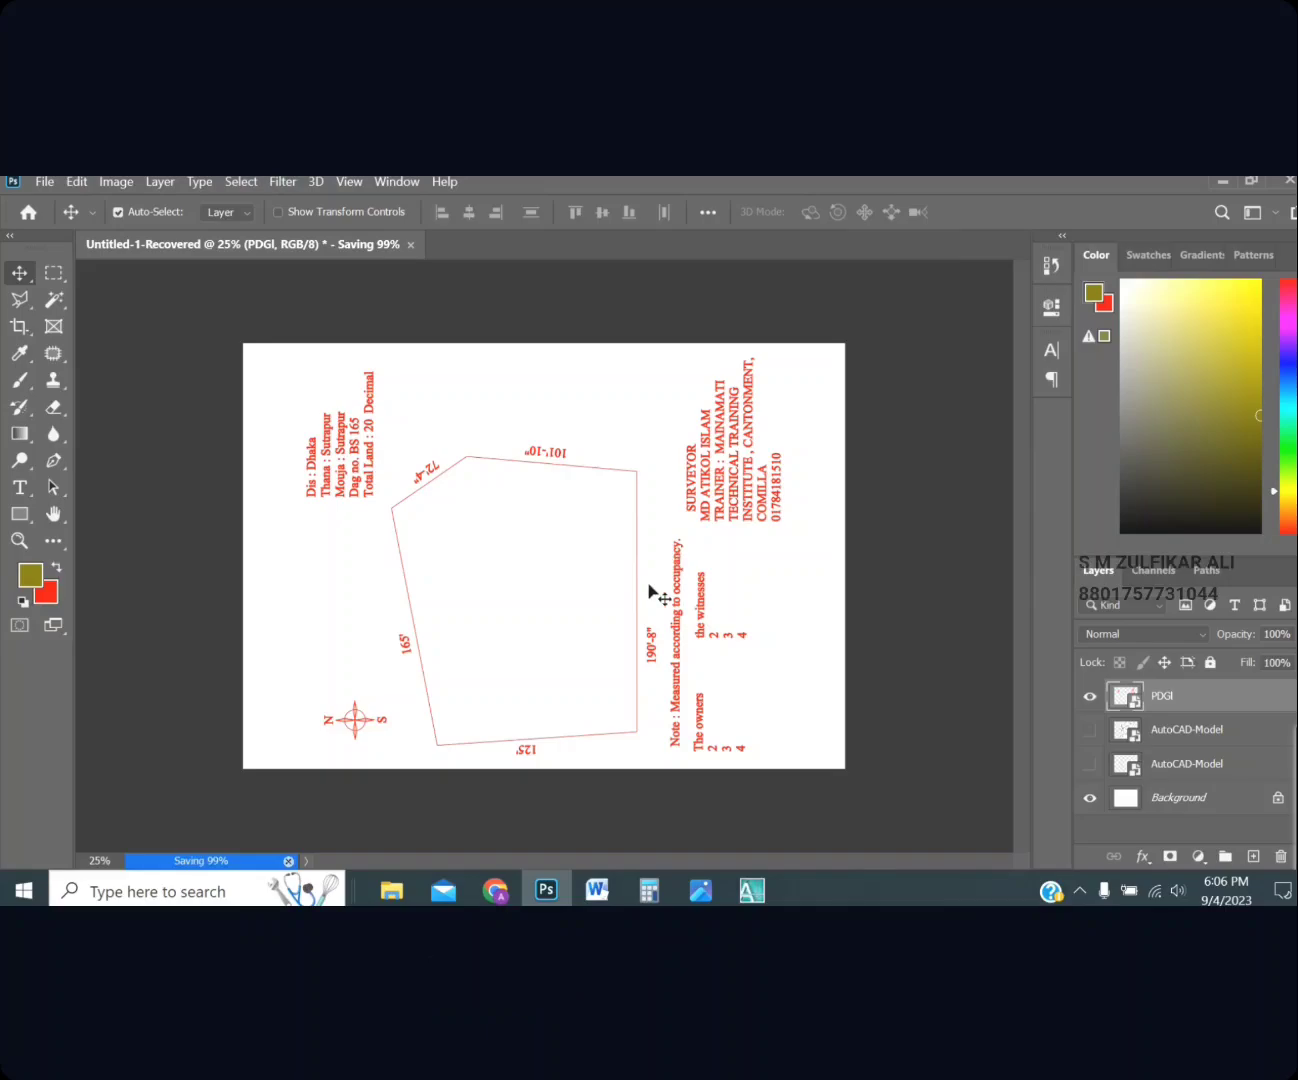
Open the 1111 image from File Explorer's recent files, close the Draw - Class 2 image, and maximize the 1111 window
left_click(400, 893)
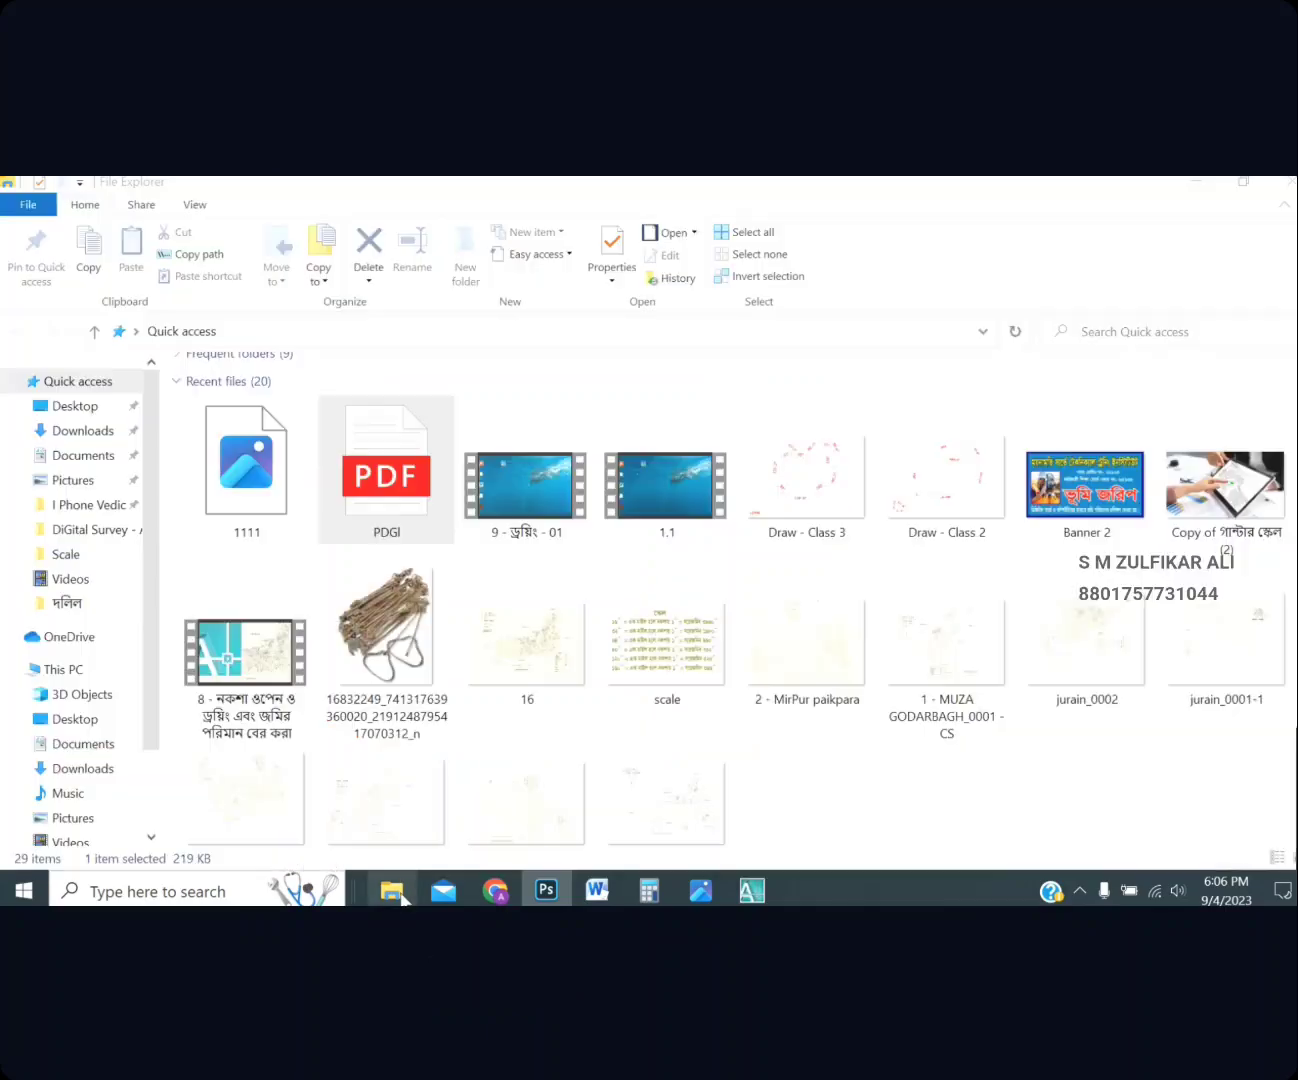
double_click(251, 500)
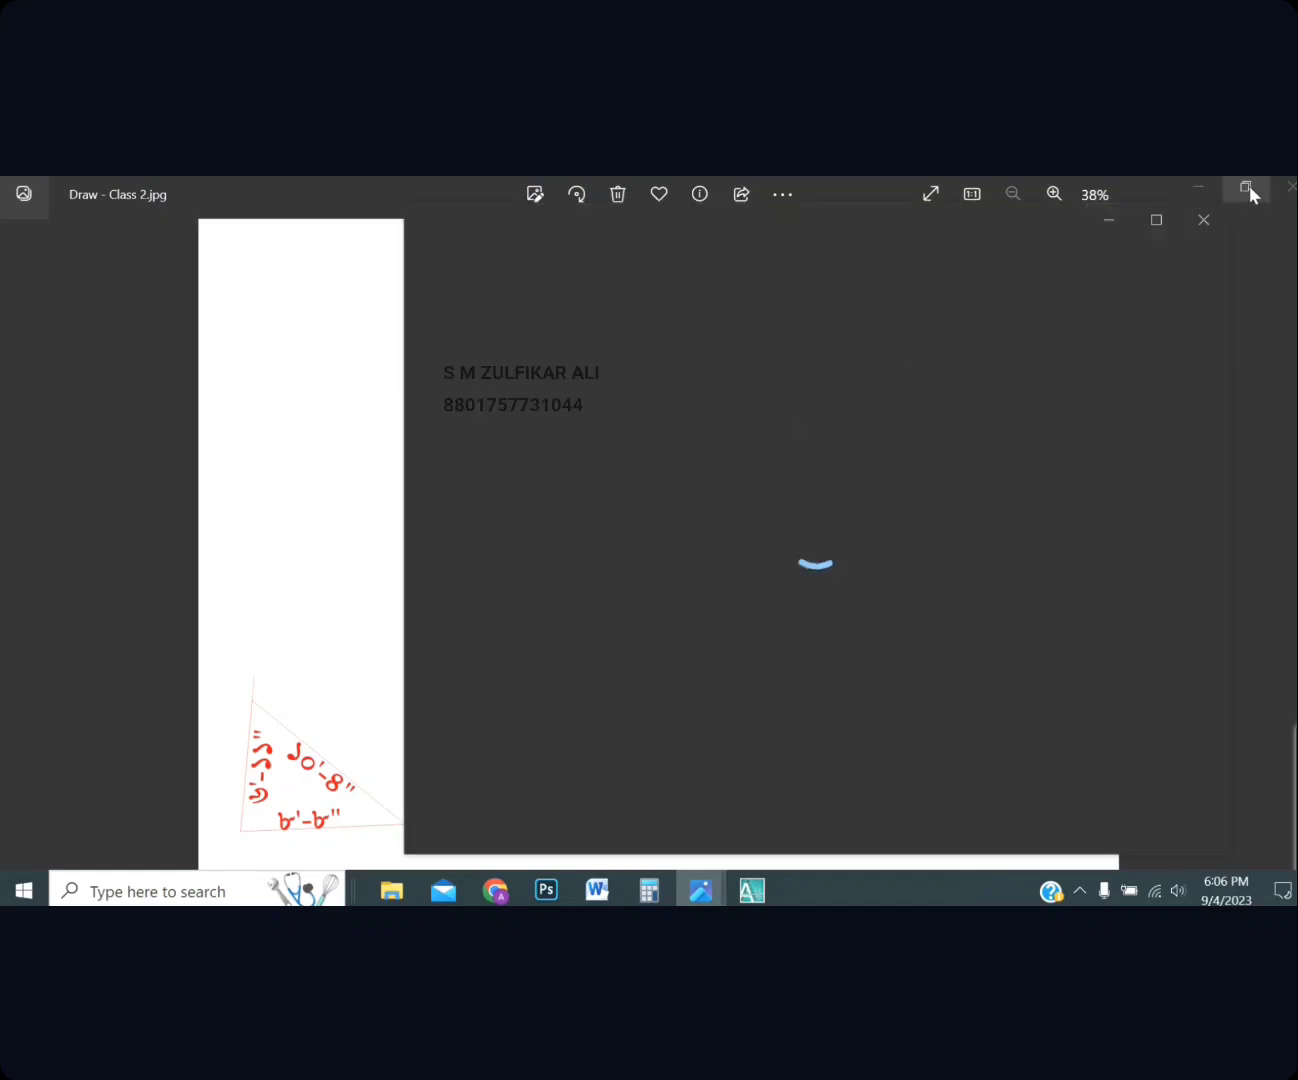
left_click(1247, 187)
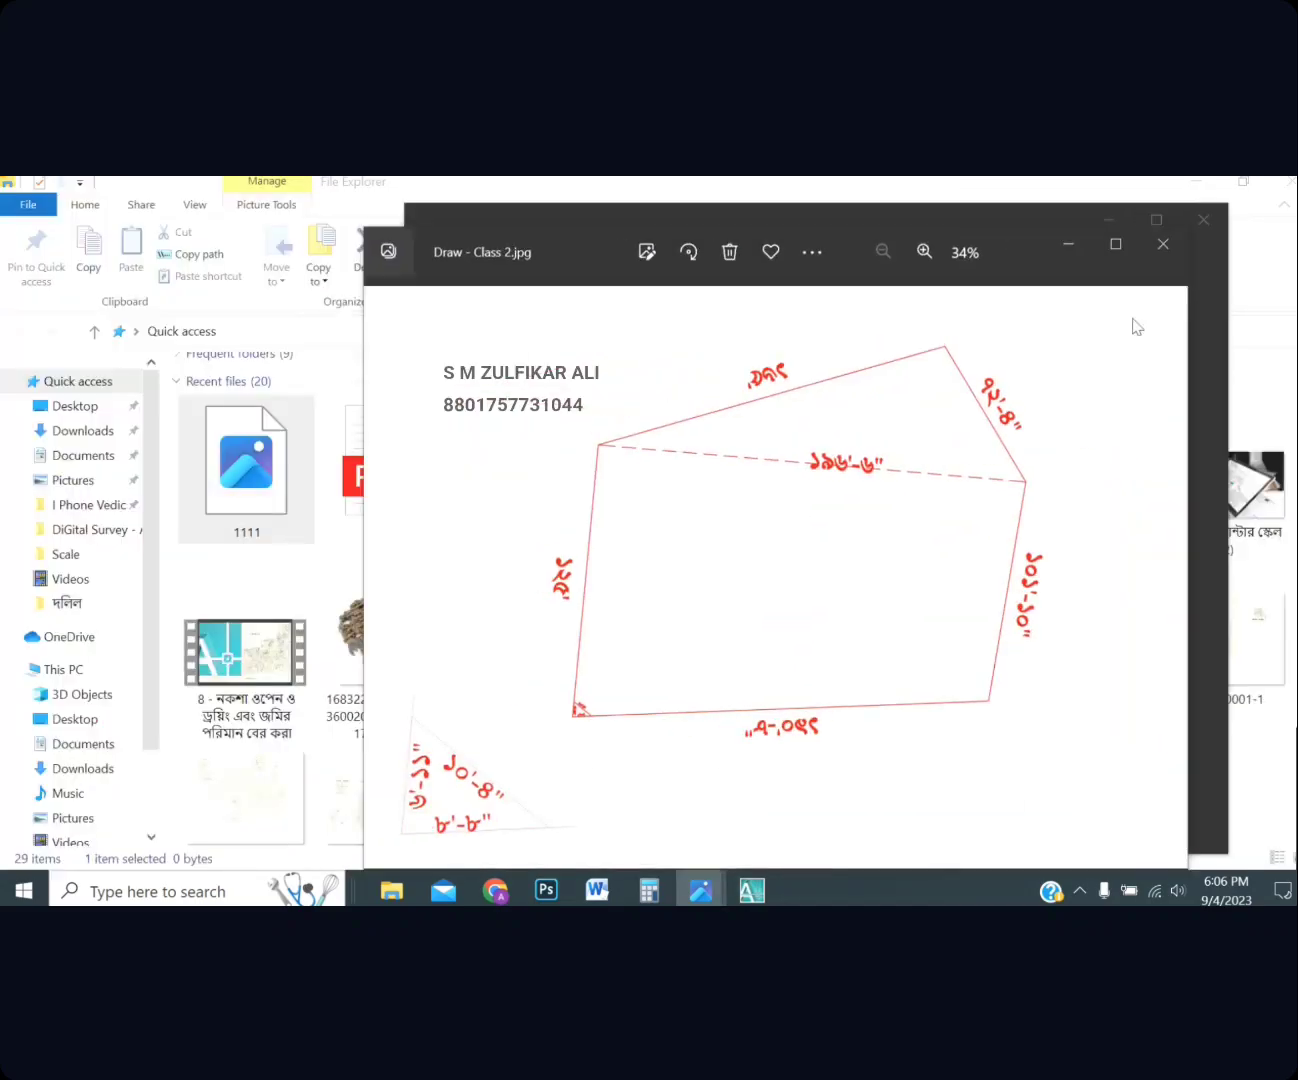
left_click(1163, 245)
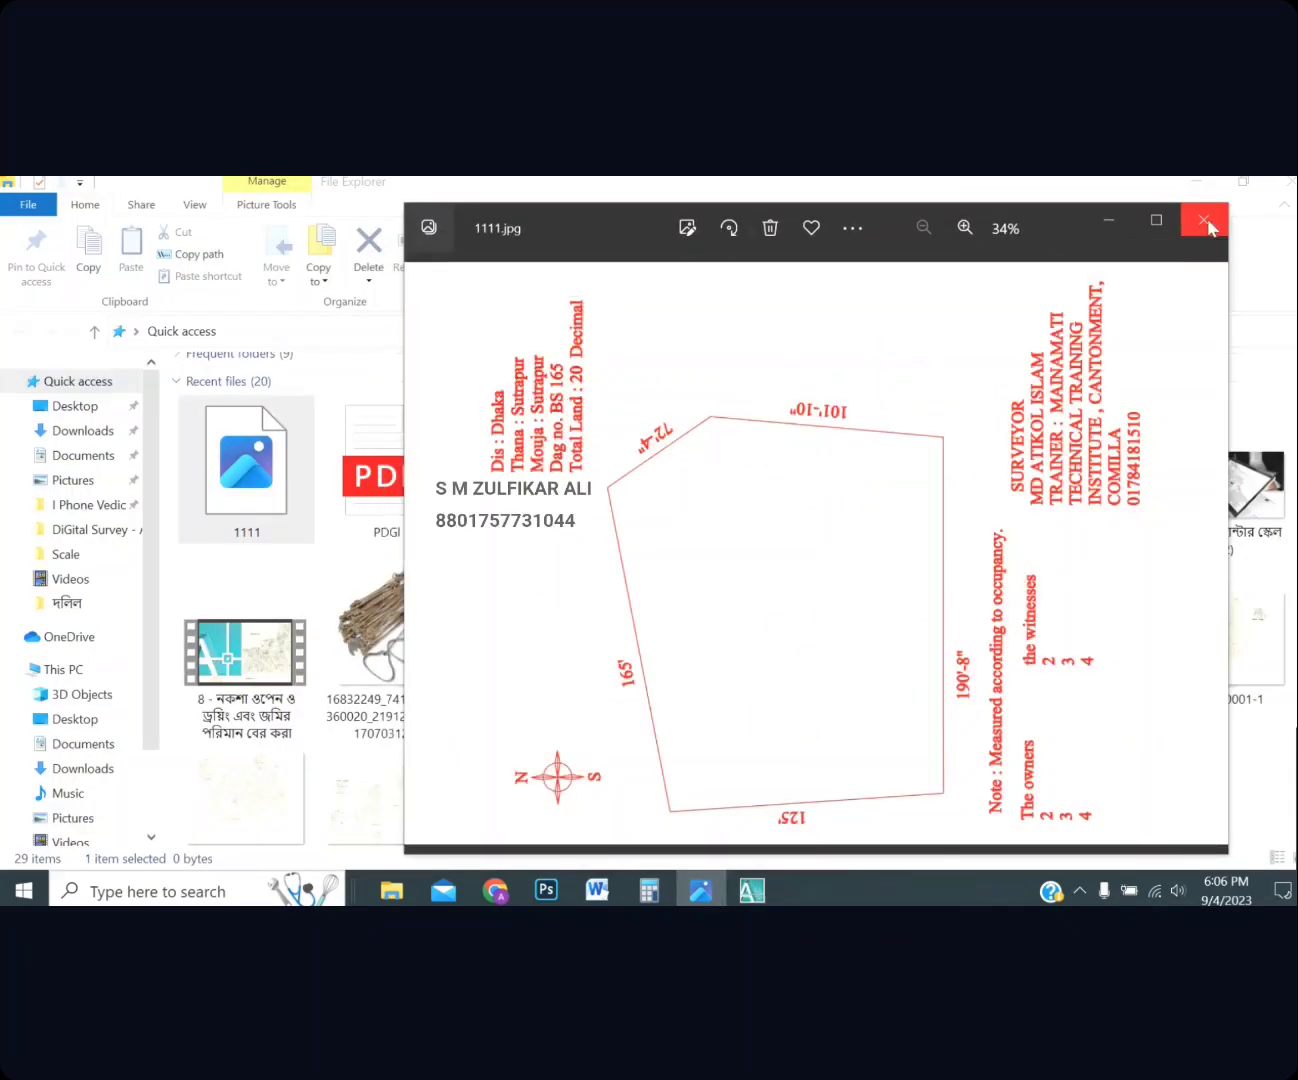
left_click(1157, 221)
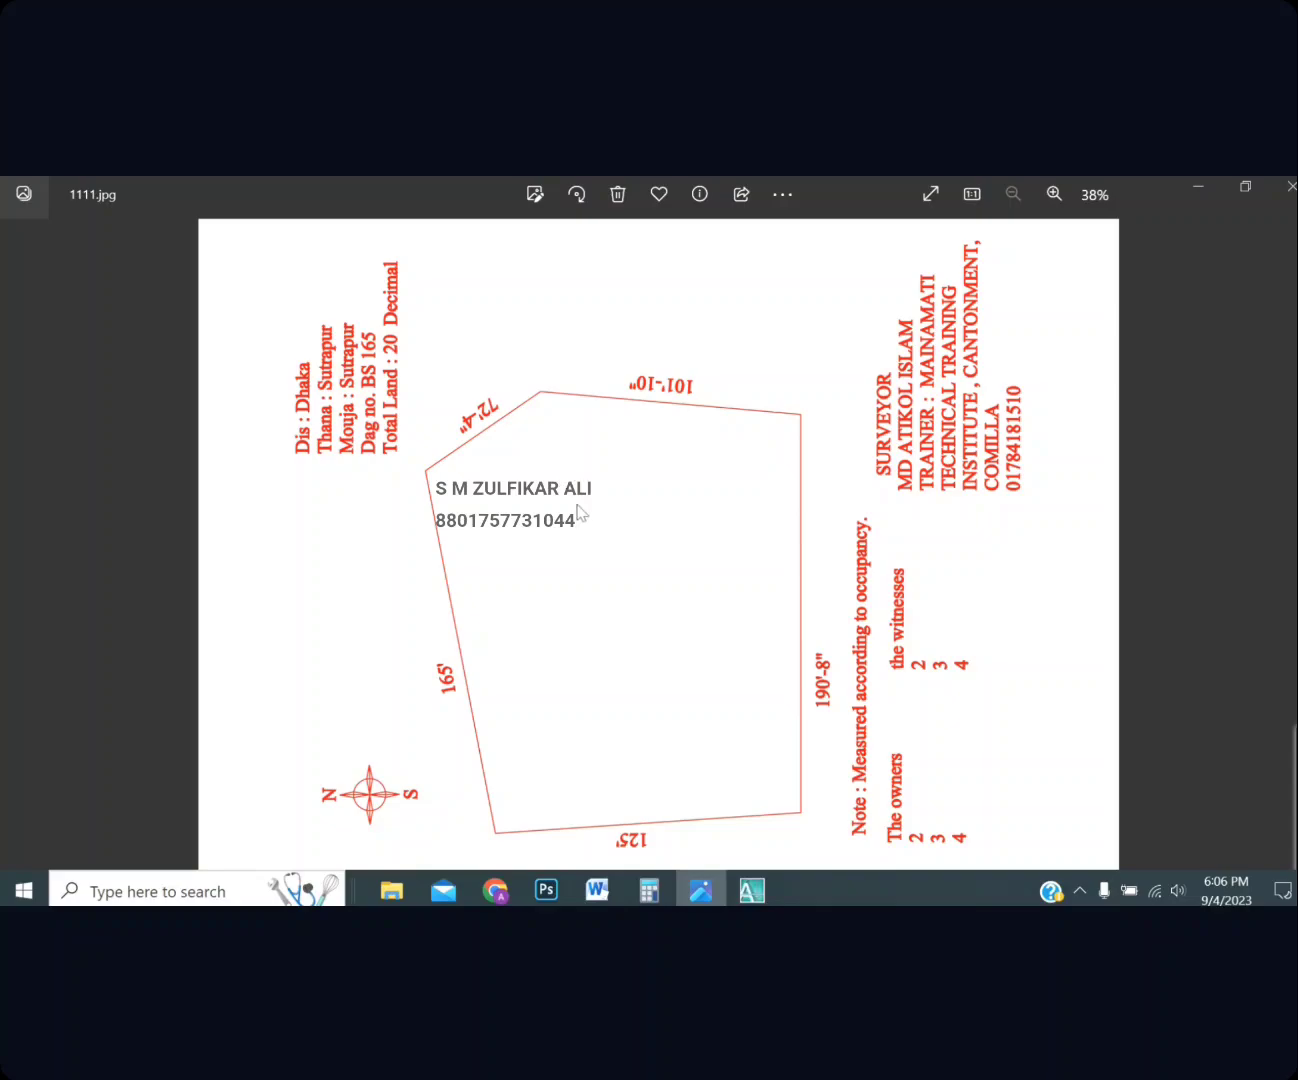
Rotate the 1111.jpg image a quarter turn clockwise so north points up, inspect it, and return to the AutoCAD drawing
left_click(578, 204)
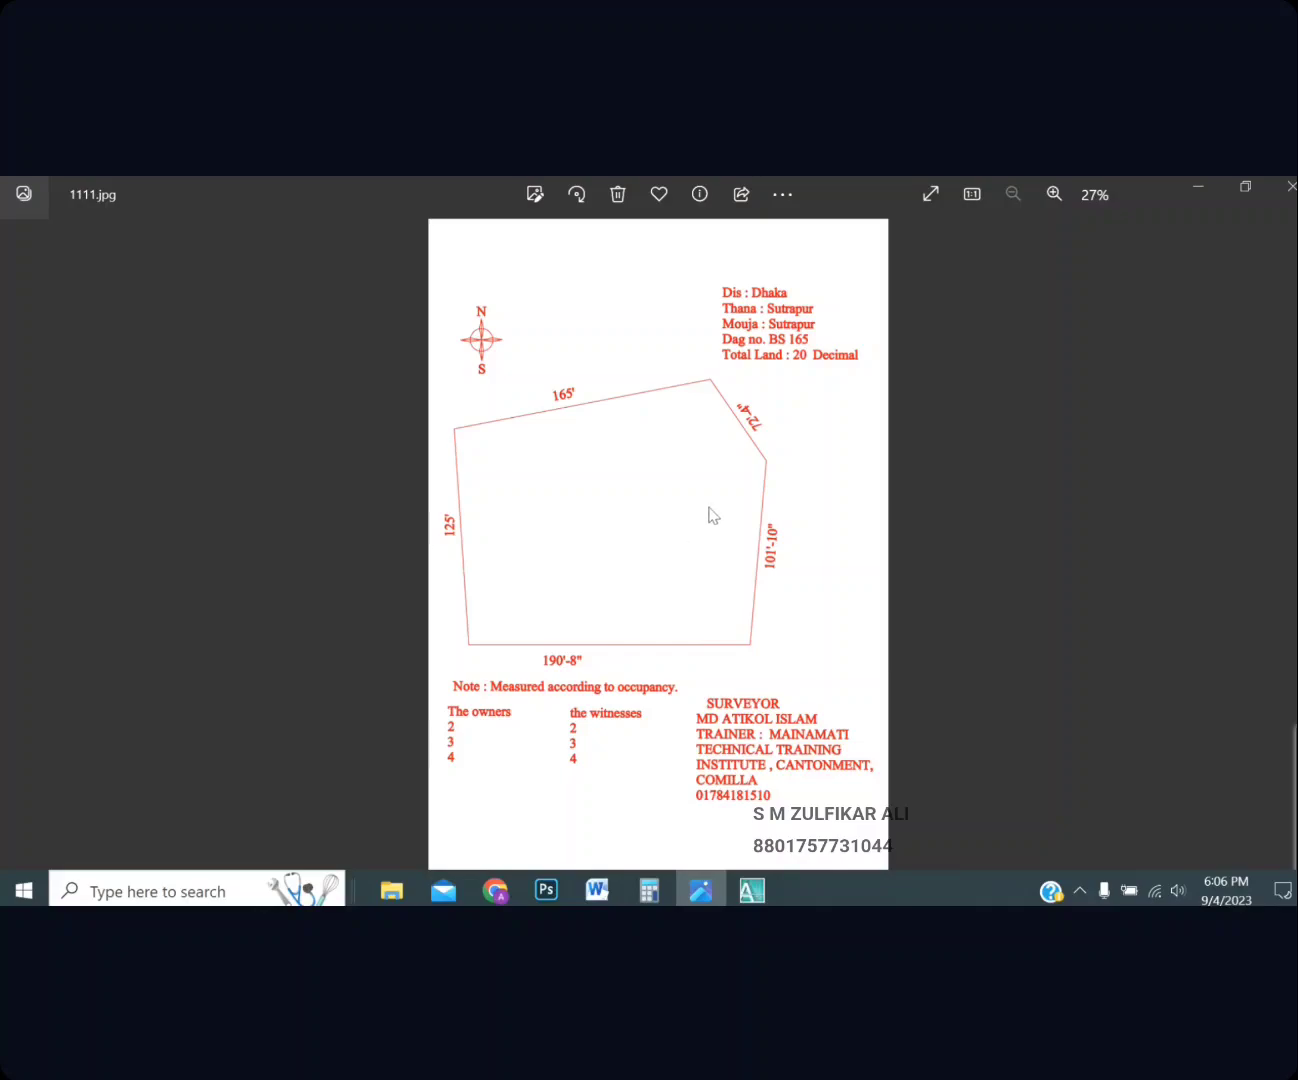
scroll(750, 371, "up", 5)
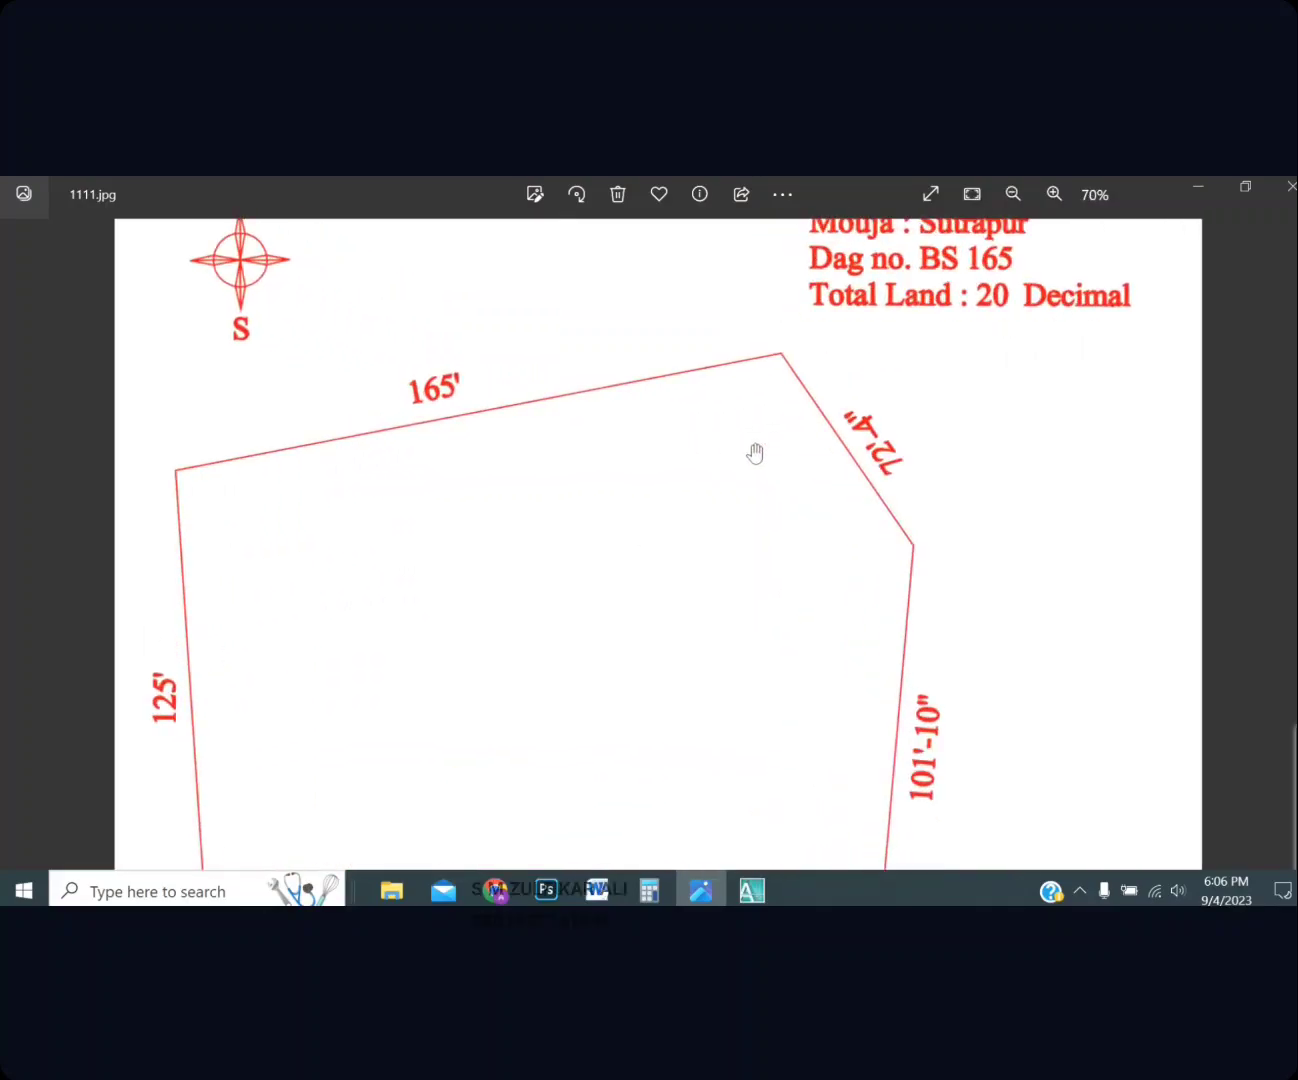
scroll(756, 454, "down", 4)
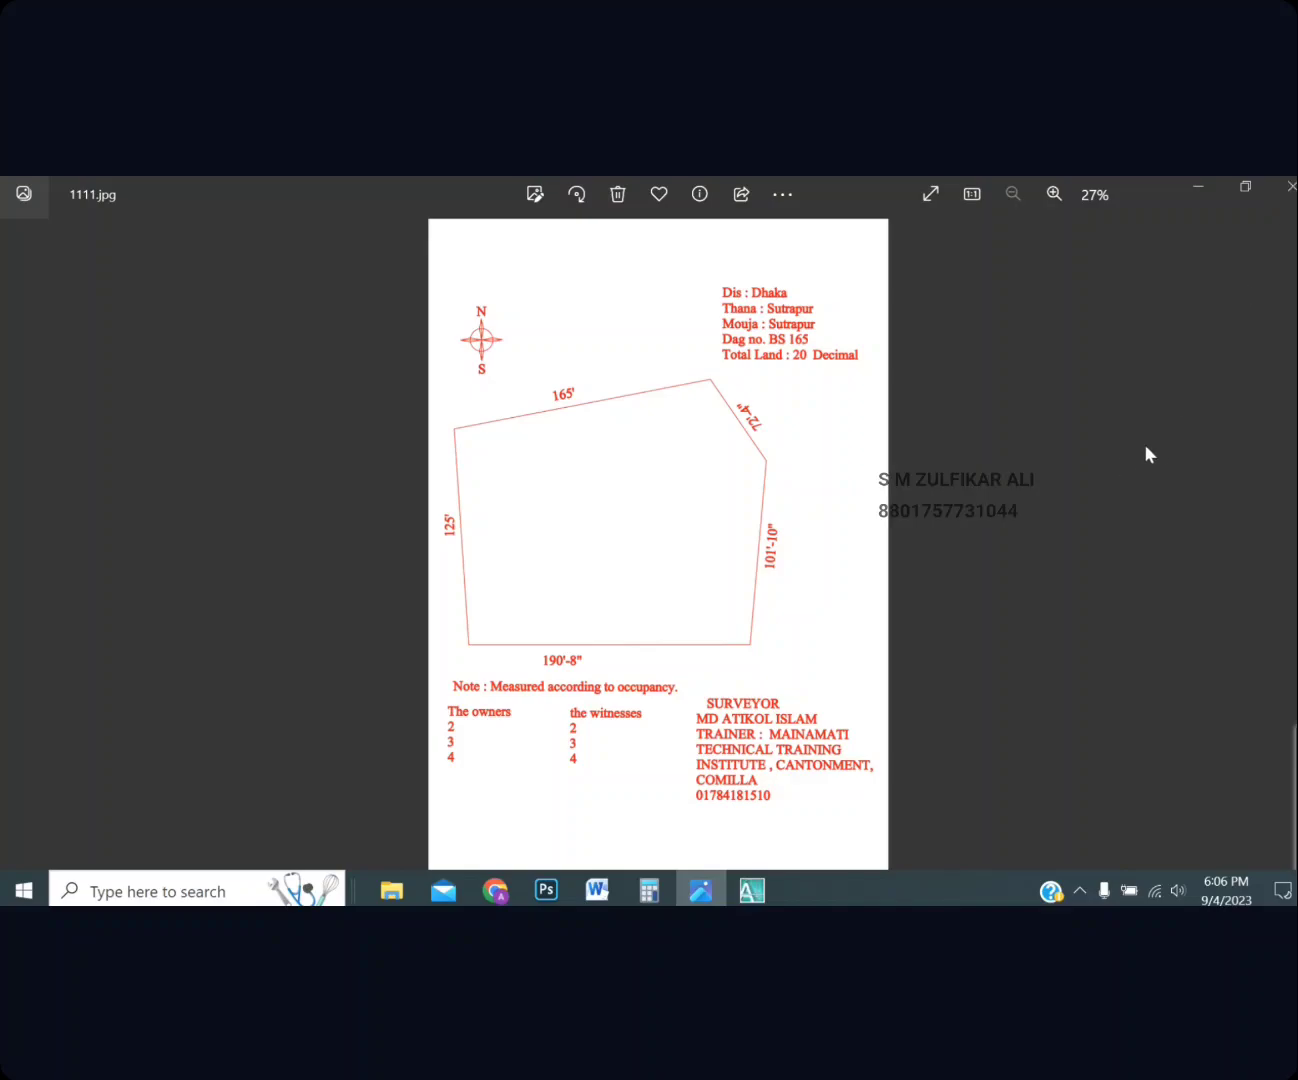
left_click(1289, 186)
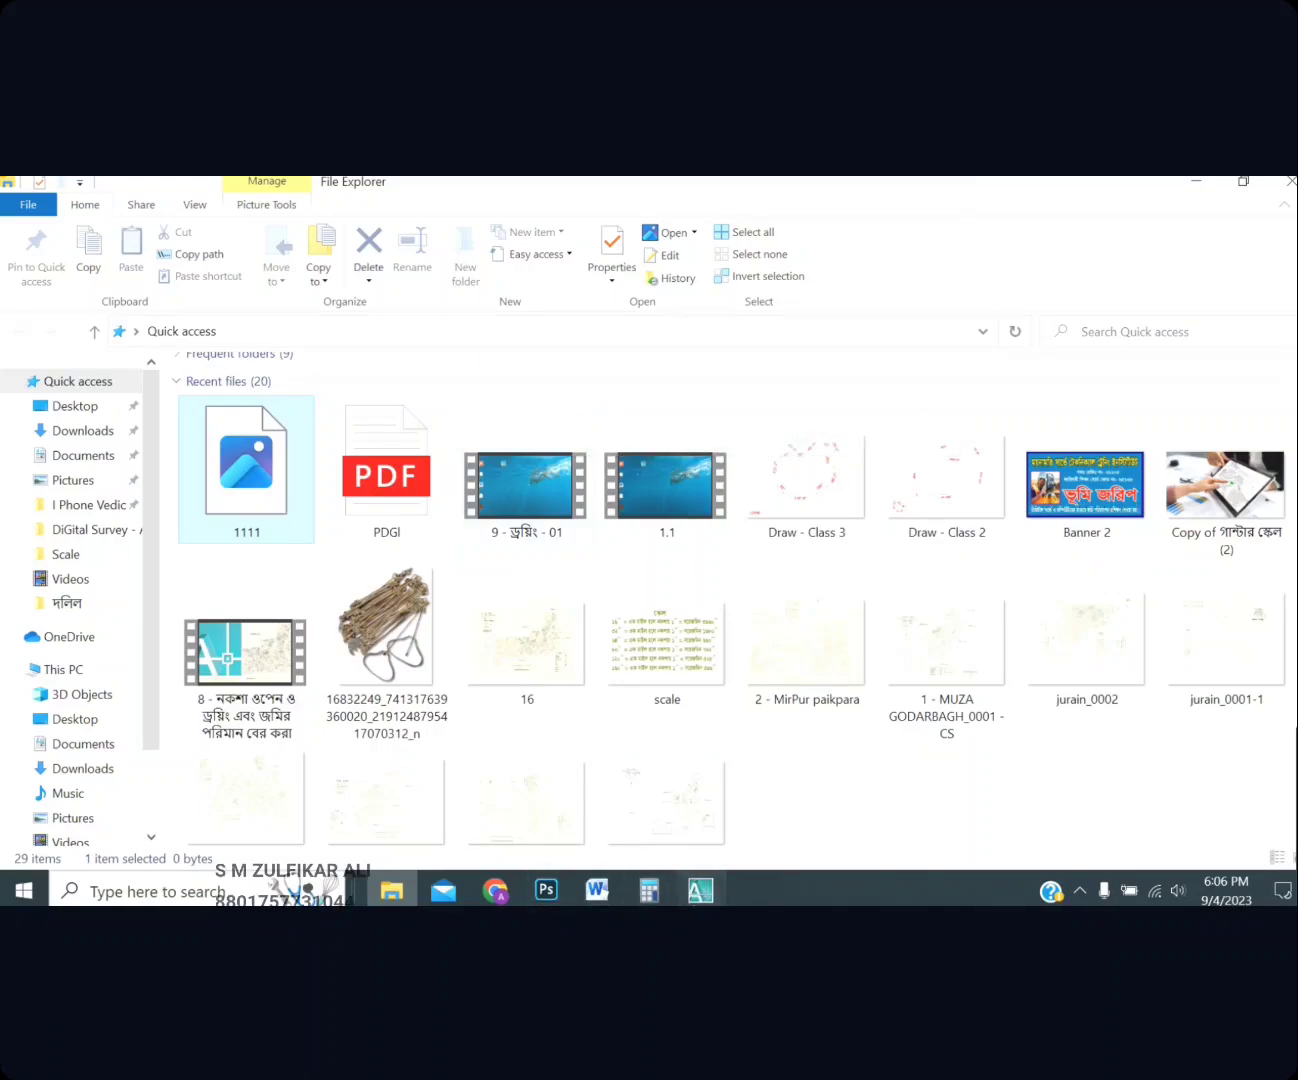
left_click(699, 891)
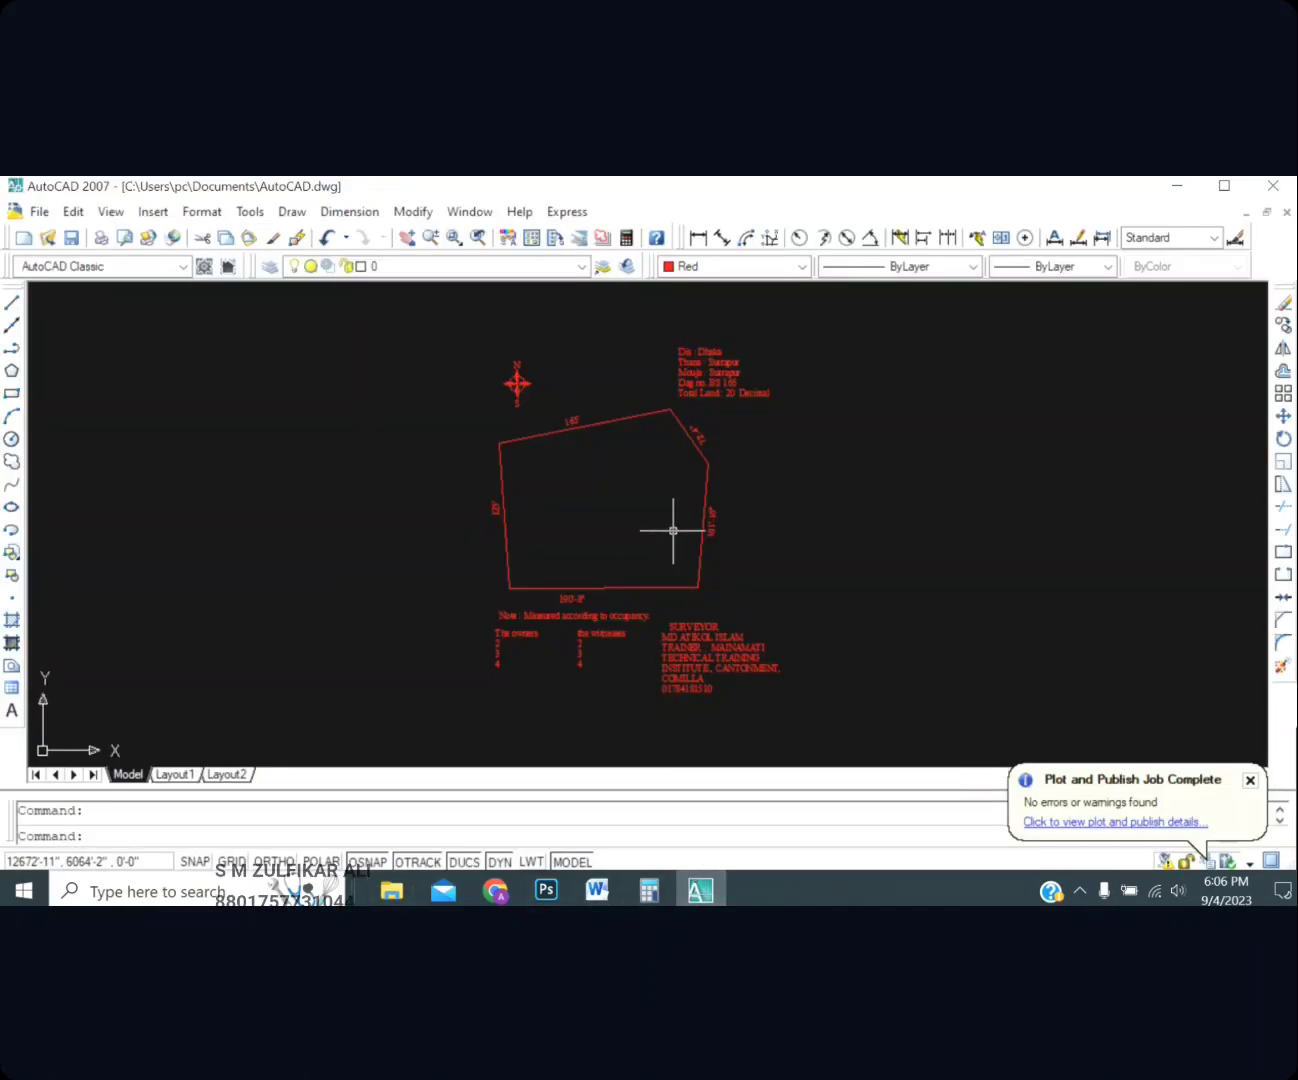